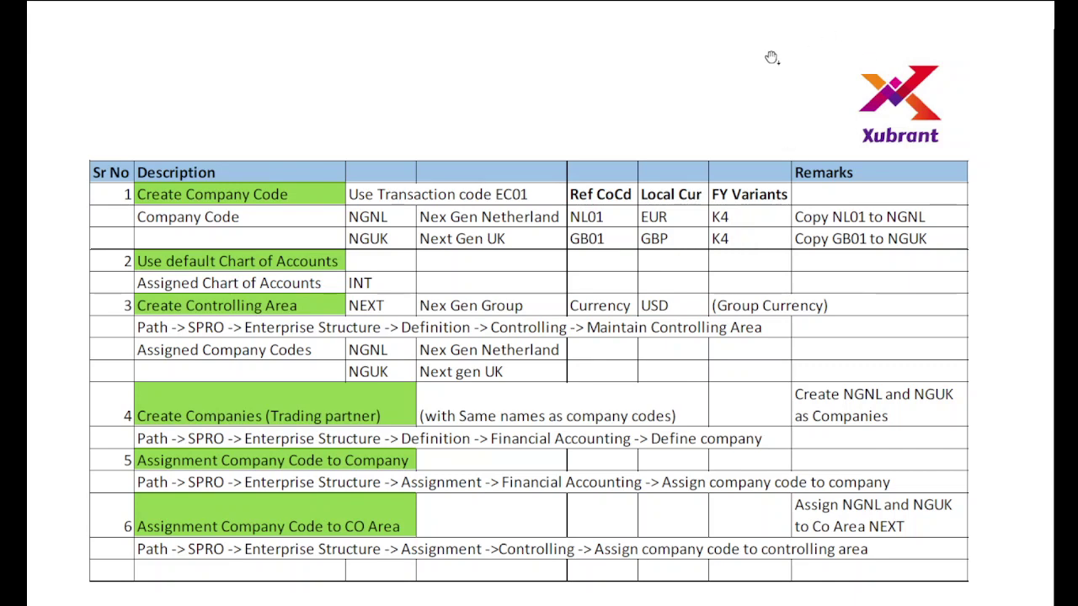
# Switch to SAP Easy Access and open the SAP Reference IMG through transaction SPRO.
pyautogui.hotkey('alt', 'Tab')
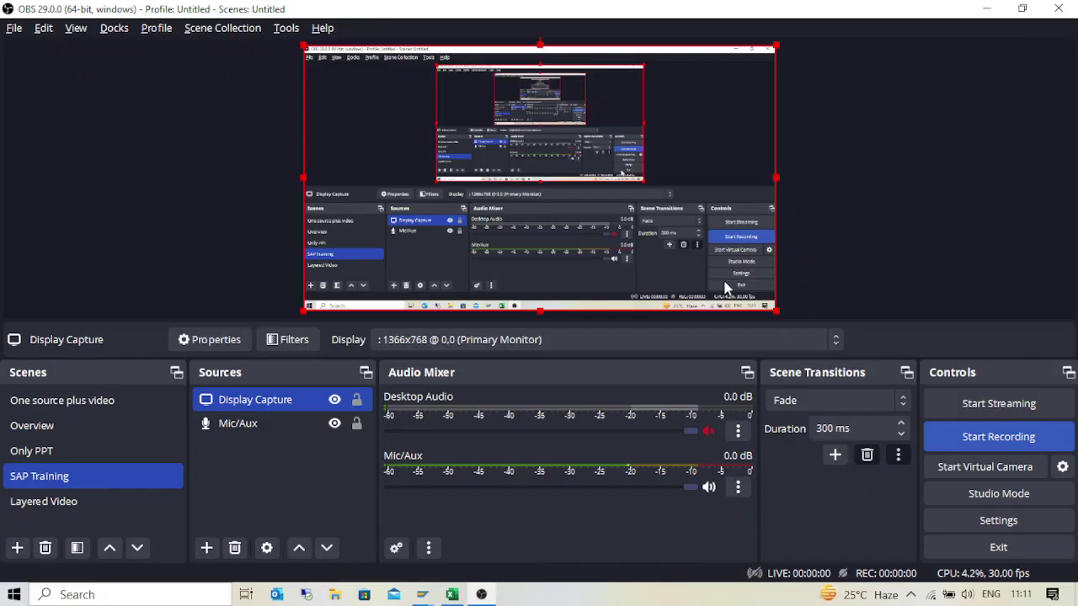
pyautogui.click(723, 281)
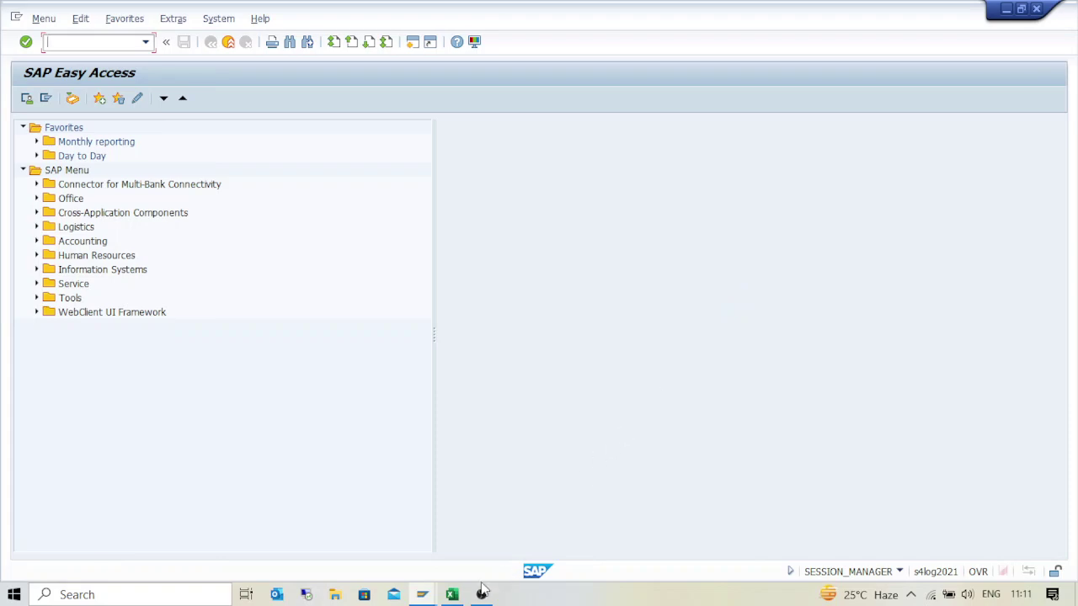
pyautogui.click(453, 594)
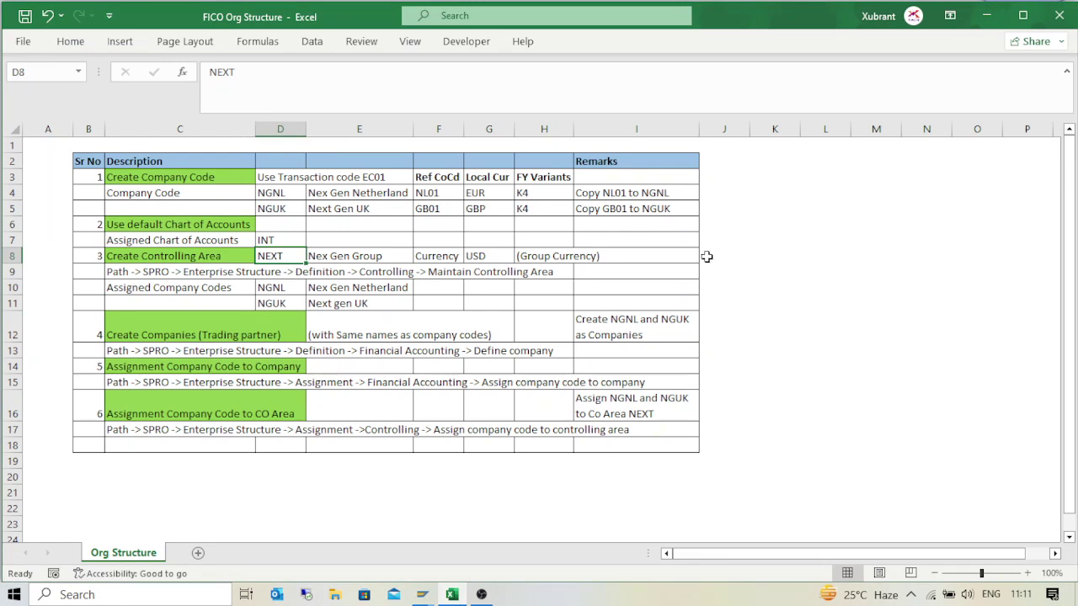
pyautogui.hotkey('alt', 'Tab')
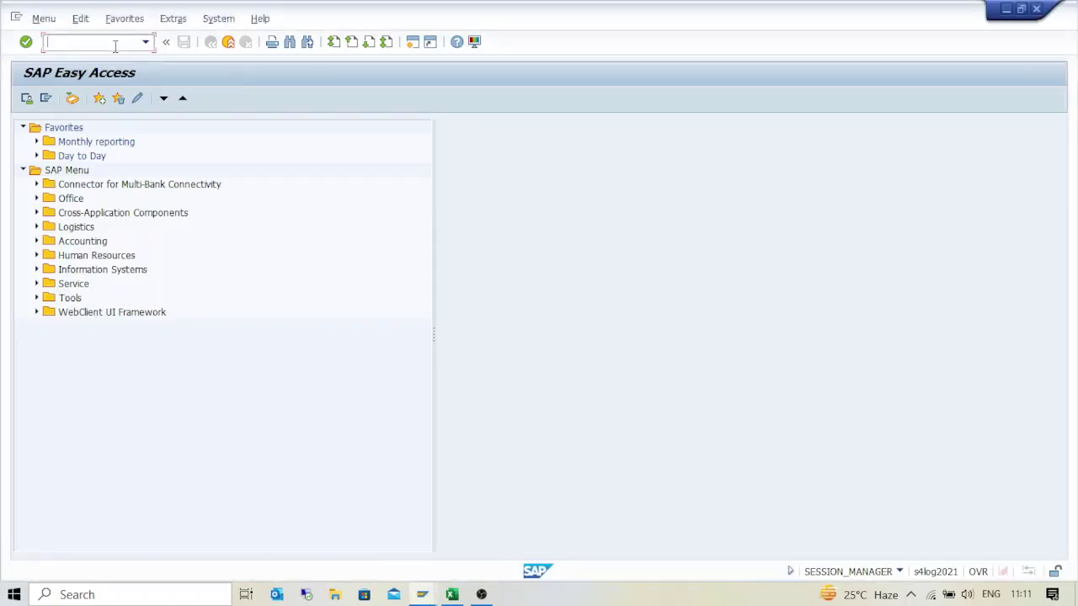
pyautogui.write('spro')
pyautogui.press('Return')
pyautogui.click(91, 101)
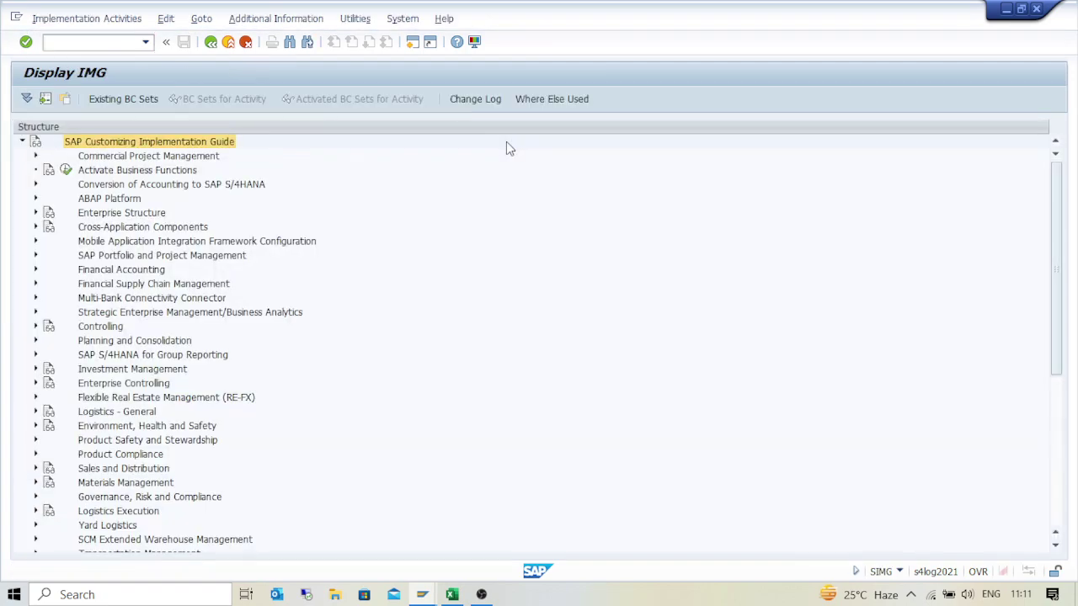
# Review the planned company codes NGNL and NGUK and their names in the FICO Org Structure workbook in Excel.
pyautogui.hotkey('alt', 'Tab')
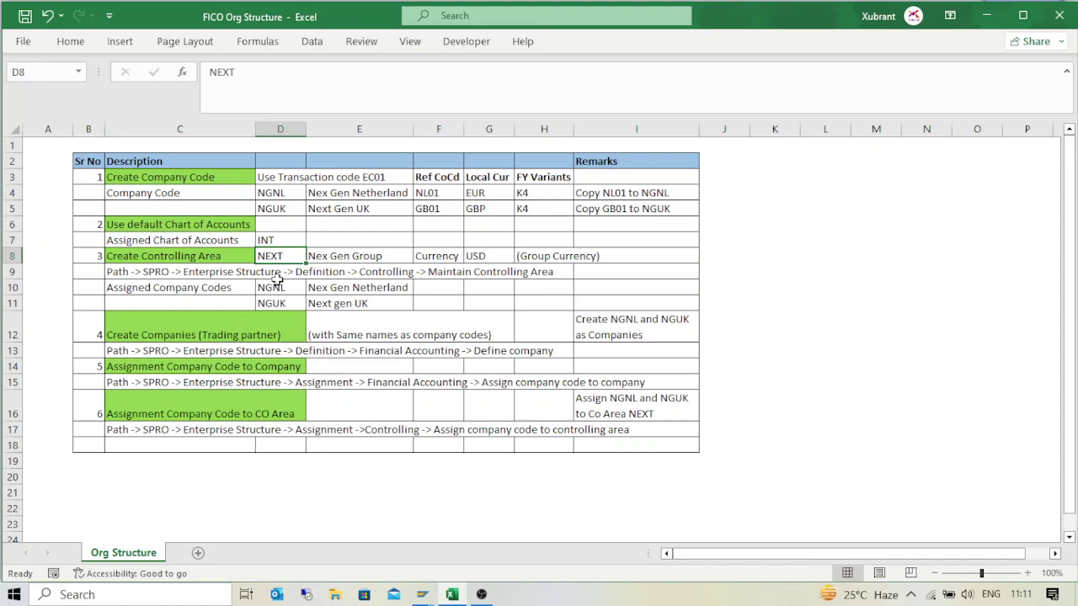
pyautogui.click(273, 289)
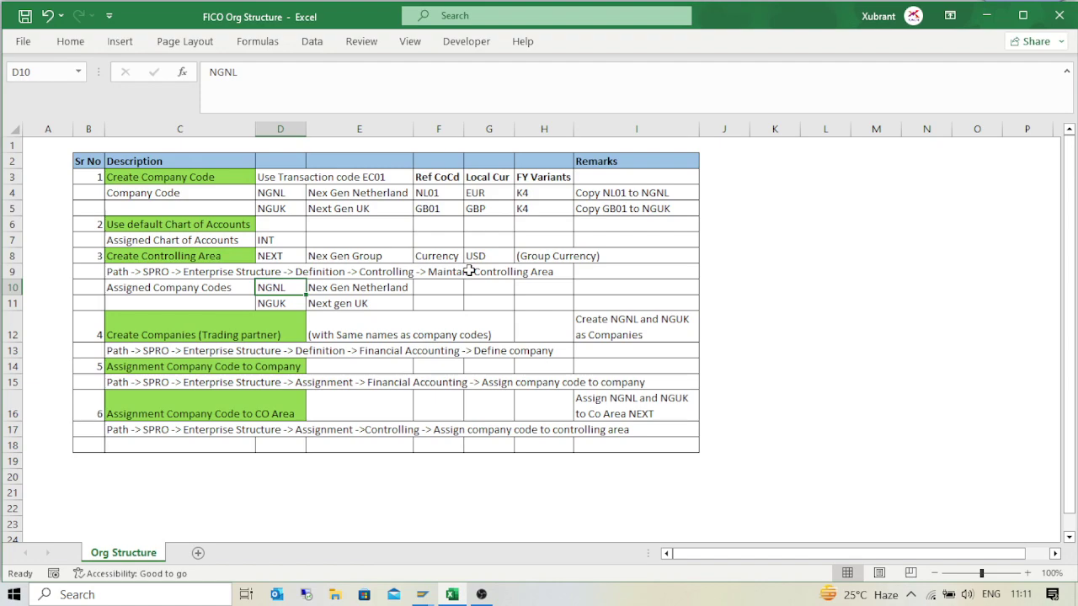
pyautogui.hotkey('alt', 'Tab')
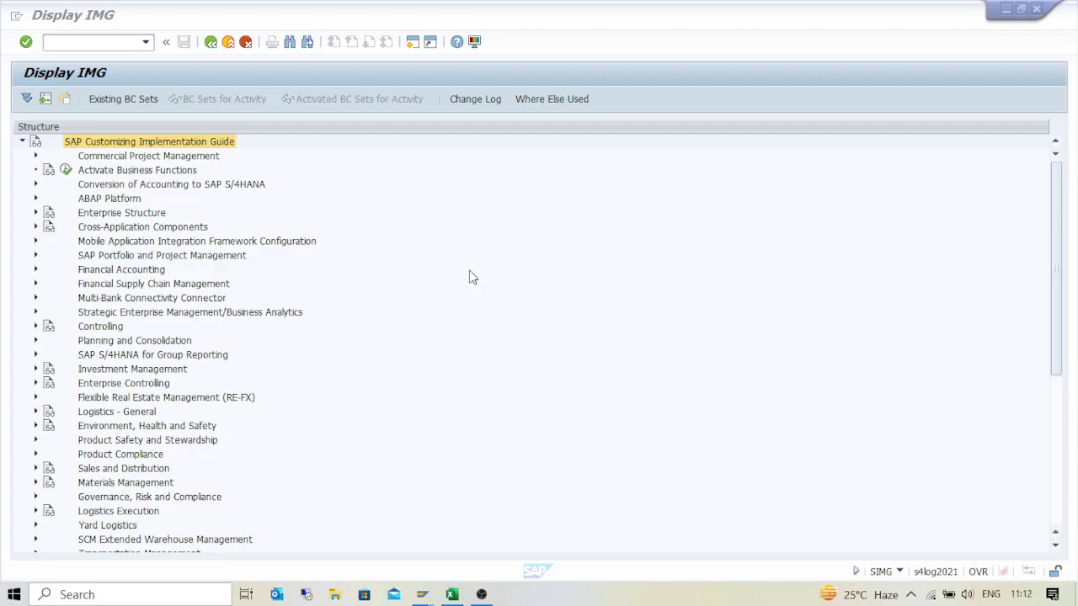
pyautogui.hotkey('alt', 'Tab')
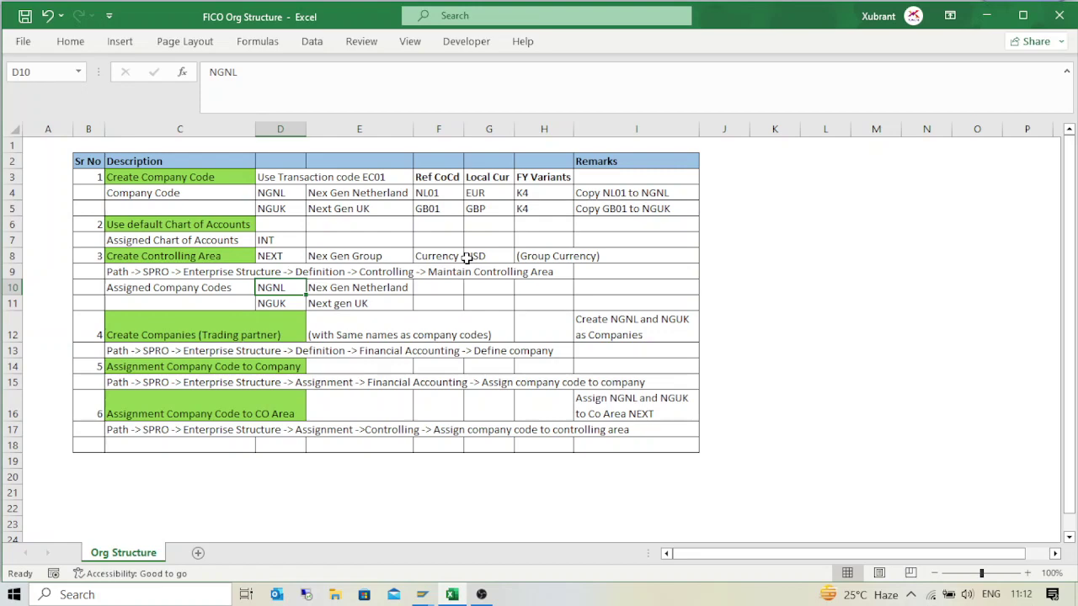
pyautogui.moveTo(327, 196); pyautogui.dragTo(375, 211)
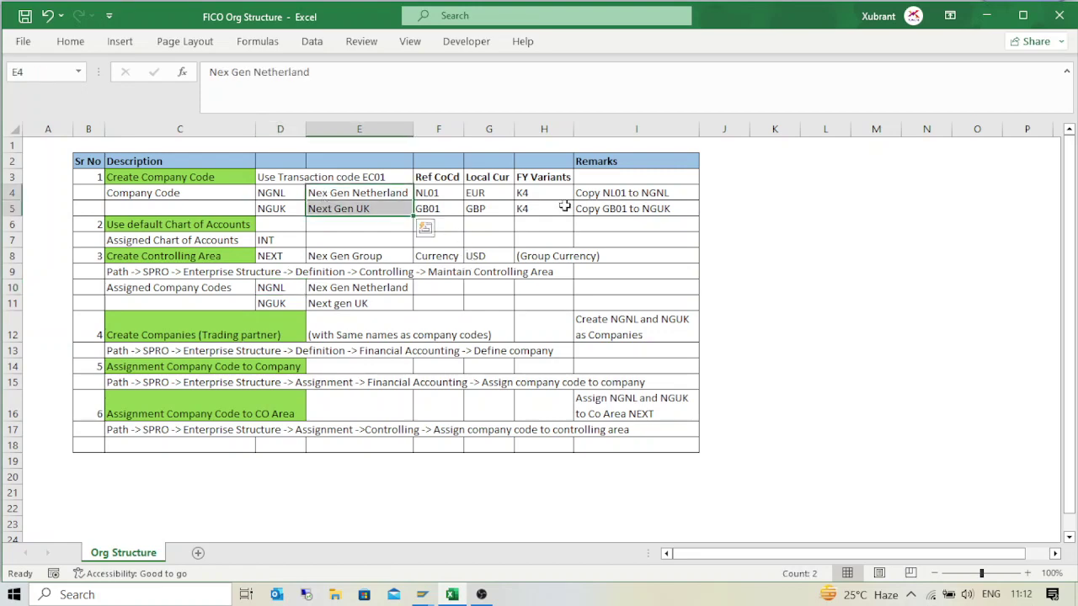
pyautogui.click(269, 195)
pyautogui.click(271, 209)
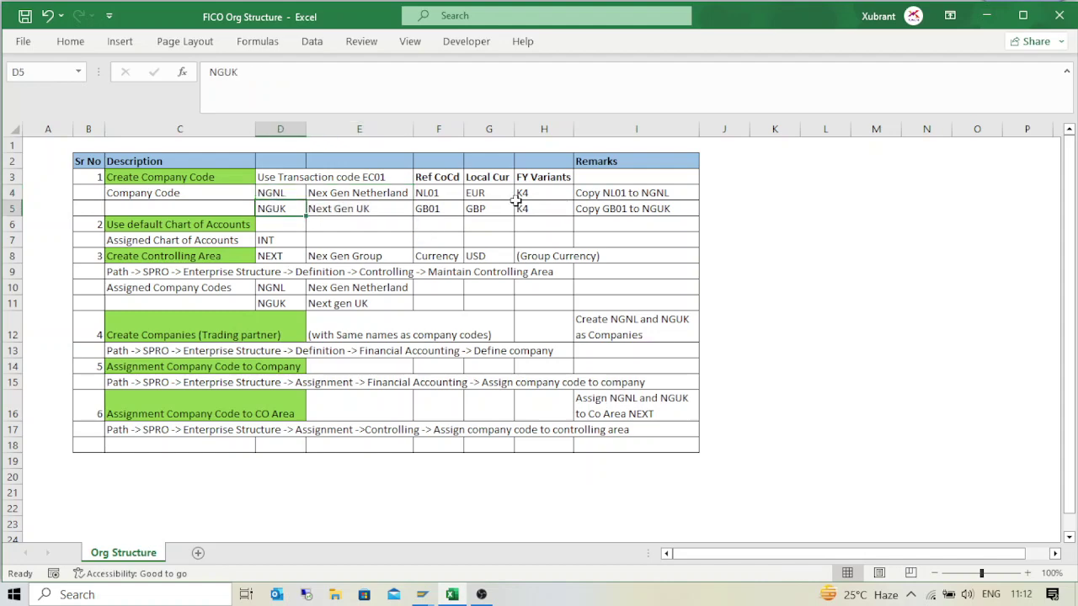
# Switch back to SAP and open transaction EC01 for company codes in a new session.
pyautogui.hotkey('alt', 'Tab')
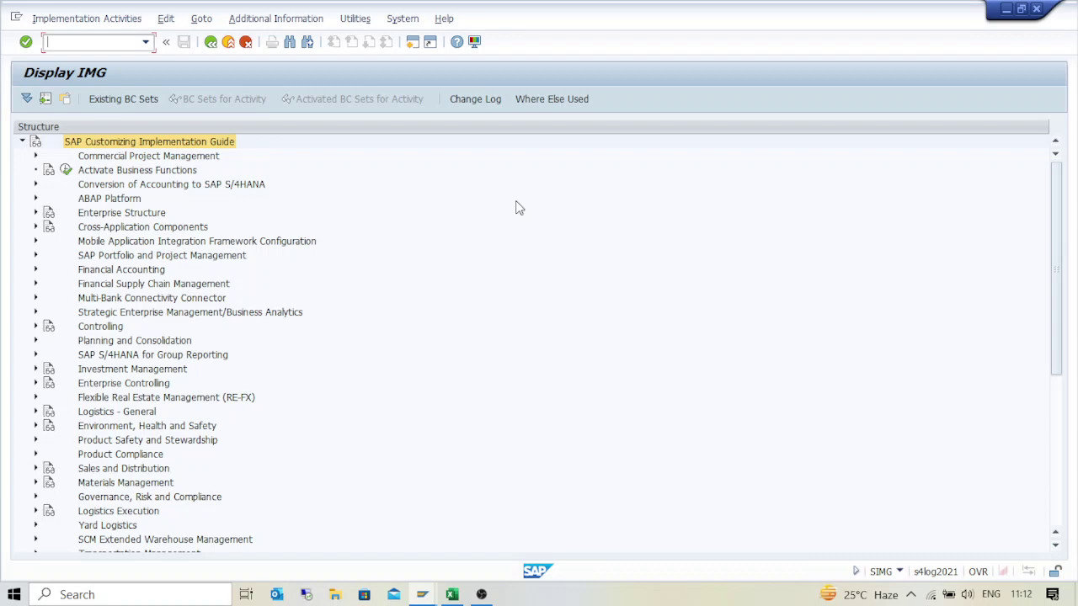
pyautogui.write('/oec01')
pyautogui.press('Return')
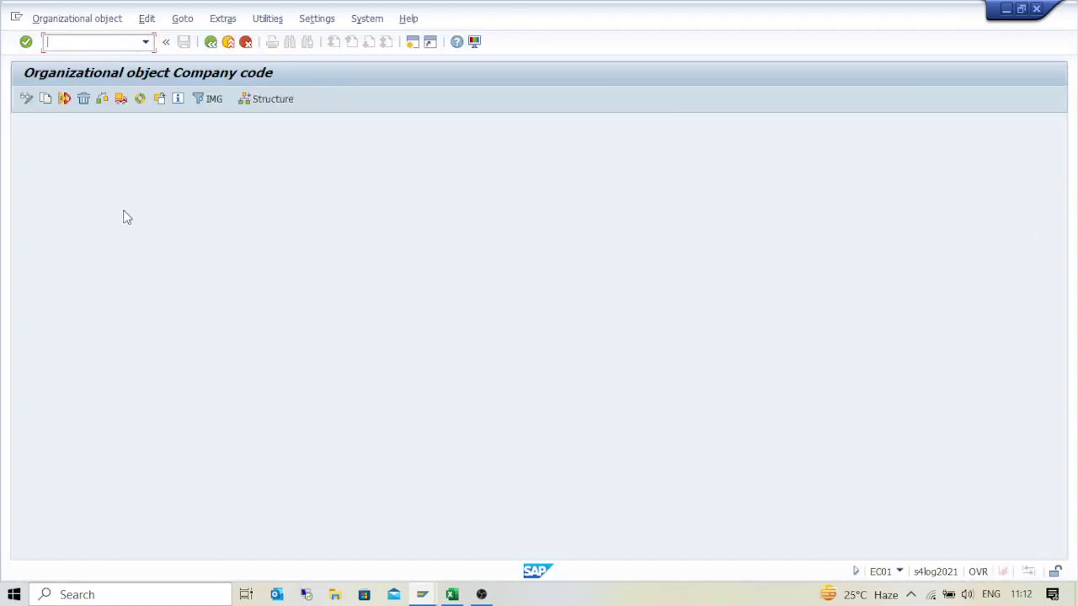
# Start copying a company code and bring up the list of possible source company codes.
pyautogui.hotkey('alt', 'Tab')
pyautogui.hotkey('alt', 'Tab')
pyautogui.click(45, 100)
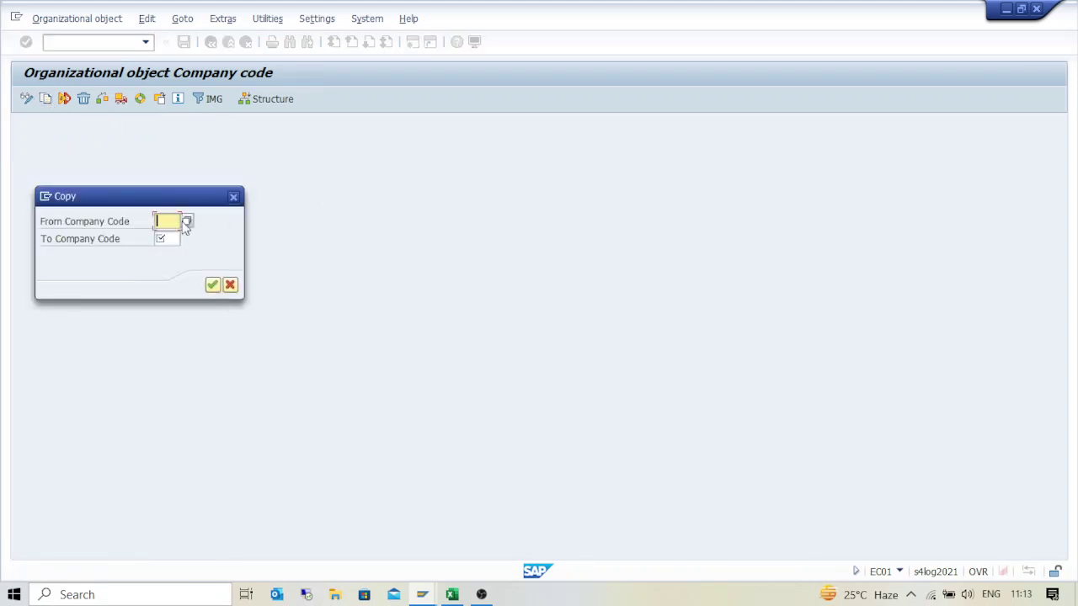
pyautogui.click(187, 222)
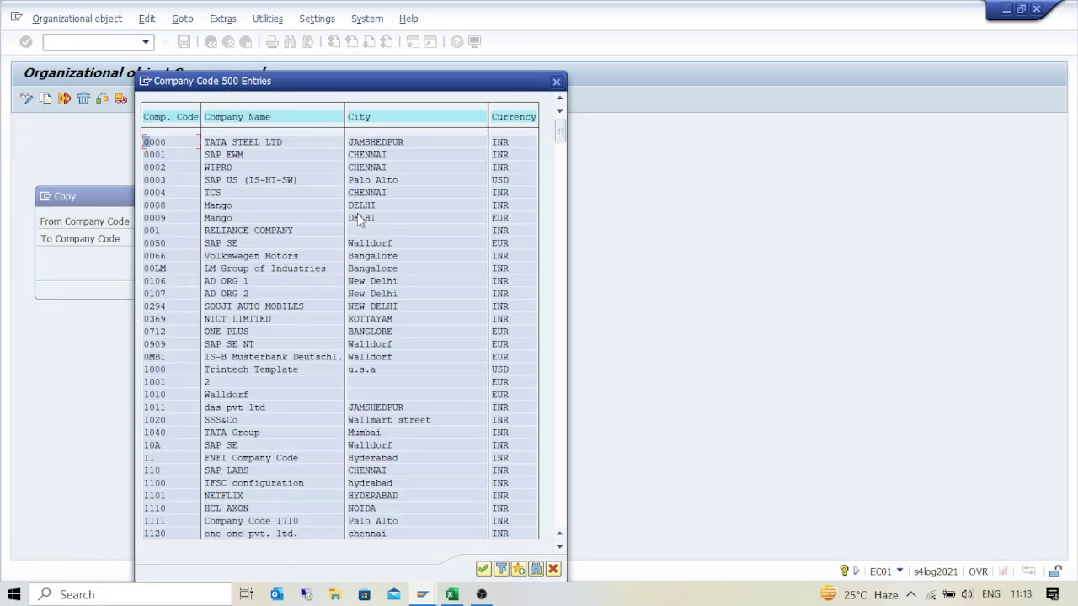
pyautogui.hotkey('ctrl', 'f')
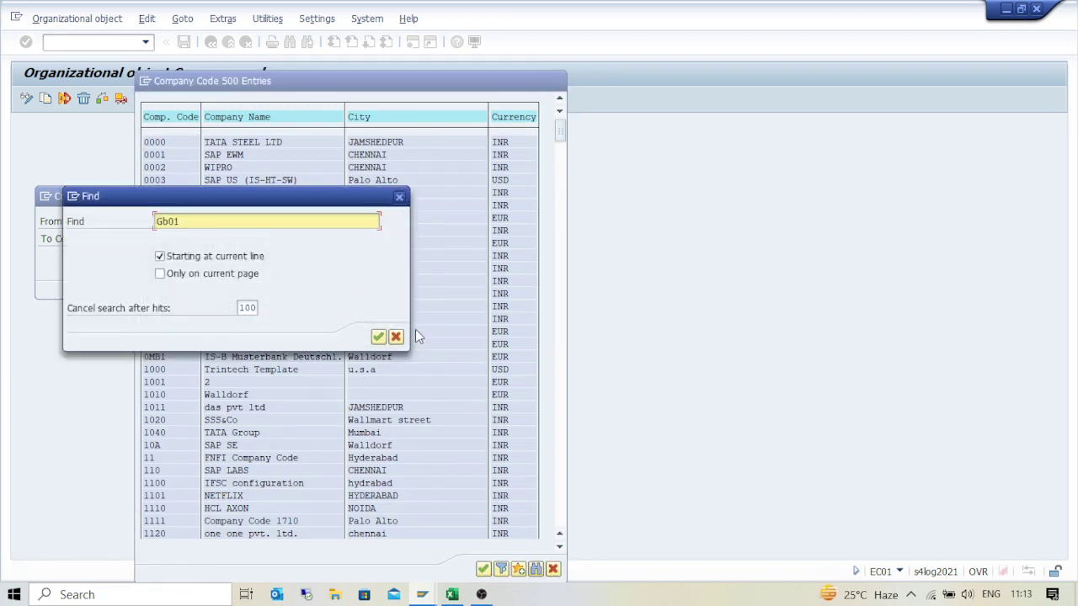
pyautogui.press('Delete')
pyautogui.press('Delete')
pyautogui.press('Delete')
pyautogui.press('Delete')
pyautogui.press('Tab')
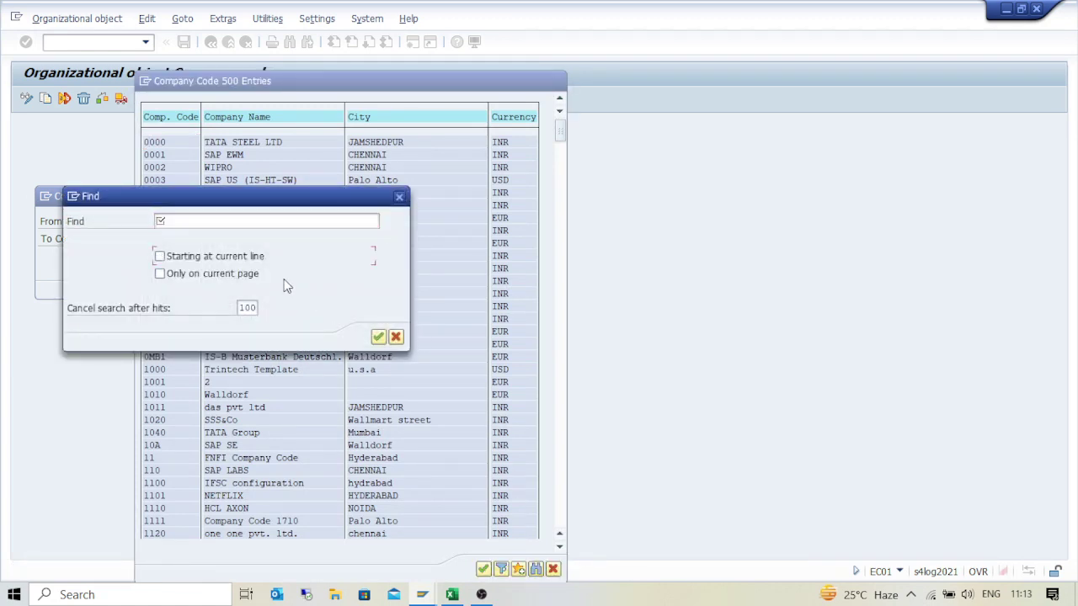
pyautogui.hotkey('shift', 'Tab')
pyautogui.press('Escape')
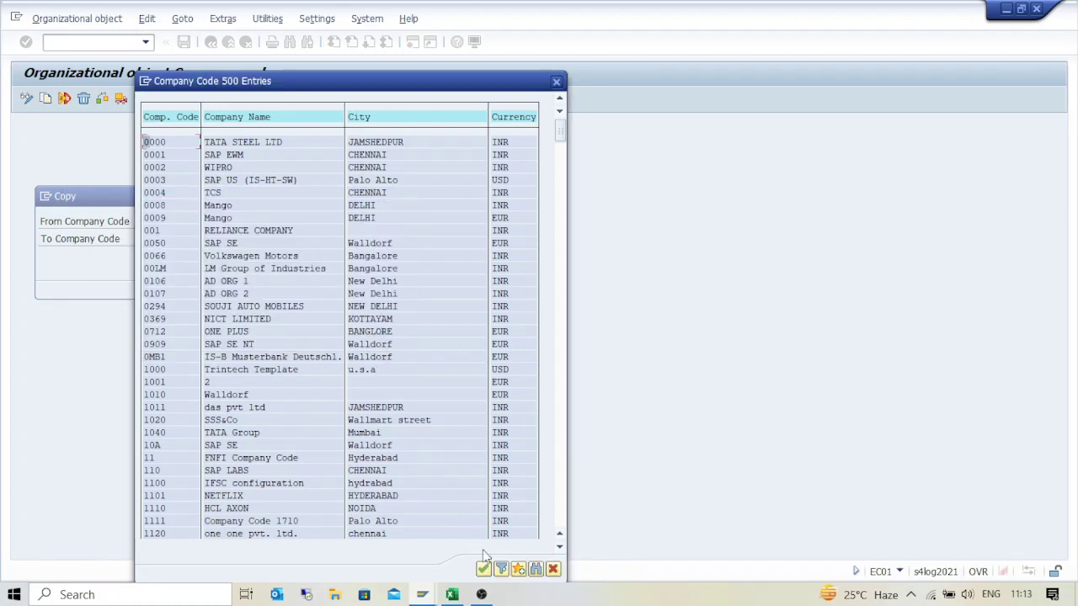
# Restrict the company code list to NL01 and choose that entry as the source company code.
pyautogui.click(501, 569)
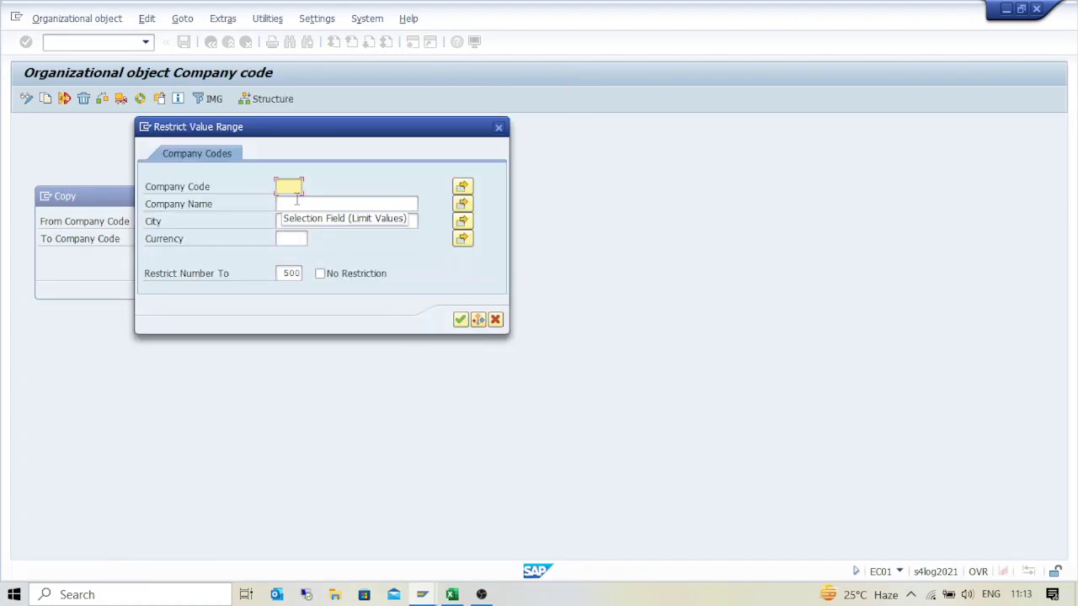
pyautogui.write('NL01')
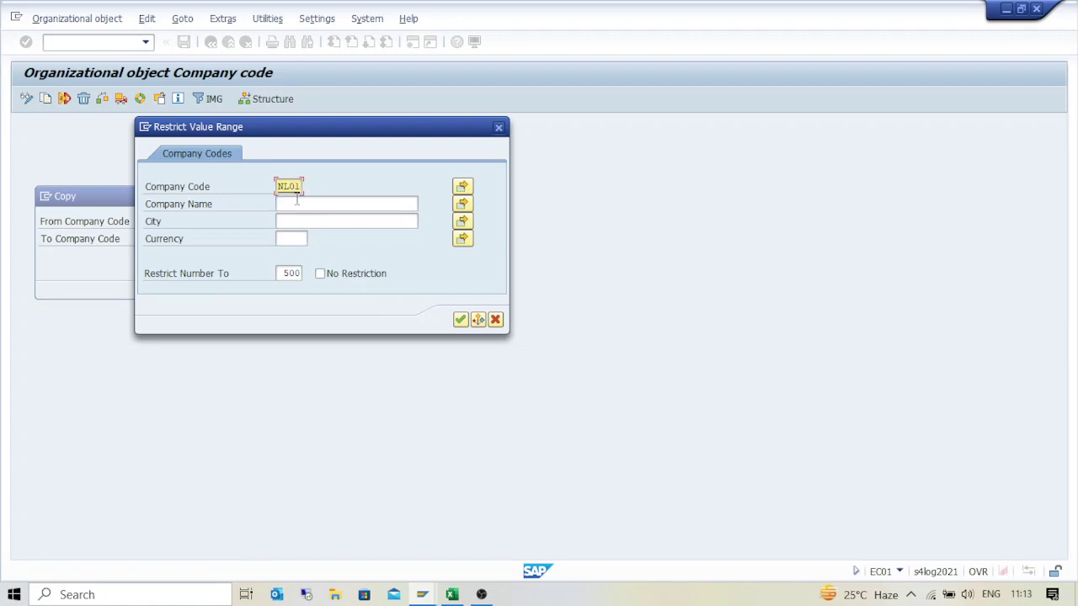
pyautogui.press('Return')
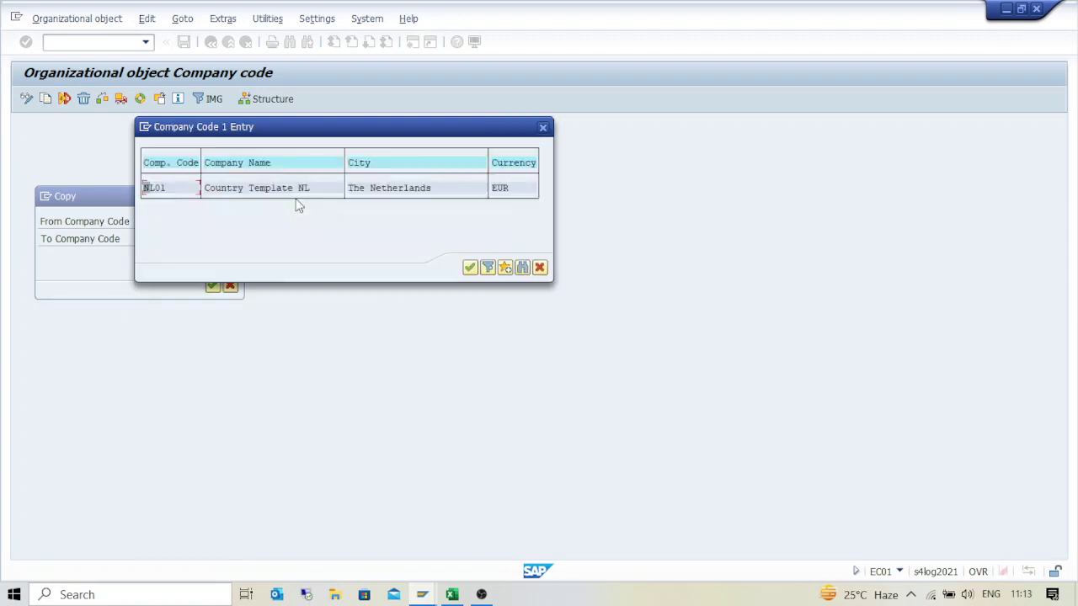
pyautogui.doubleClick(287, 190)
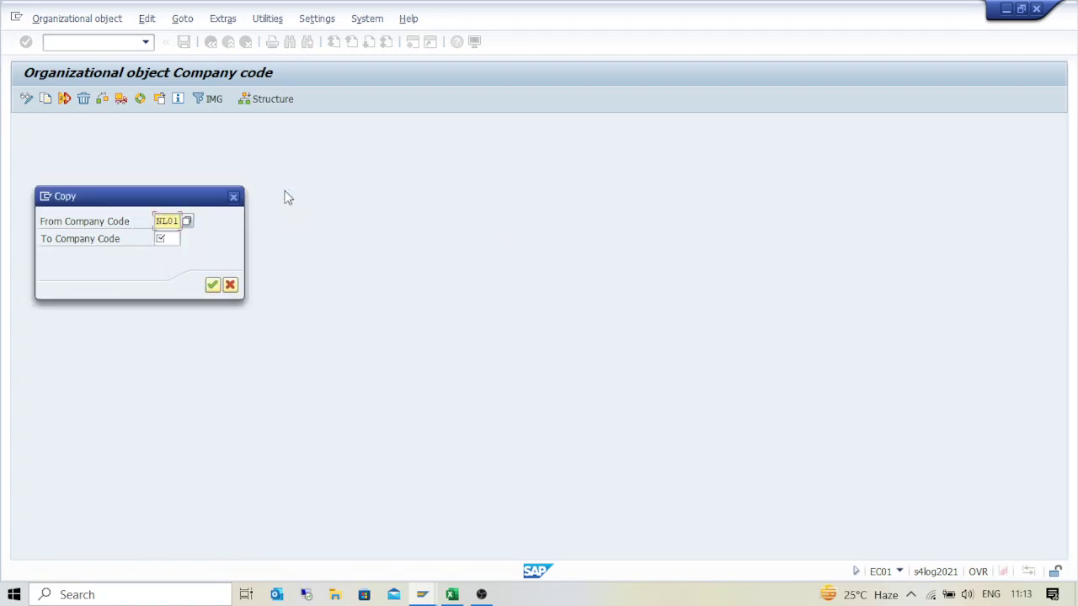
# Copy the code NGNL from the Excel sheet into the target company code in SAP and run the copy.
pyautogui.hotkey('alt', 'Tab')
pyautogui.hotkey('alt', 'Tab')
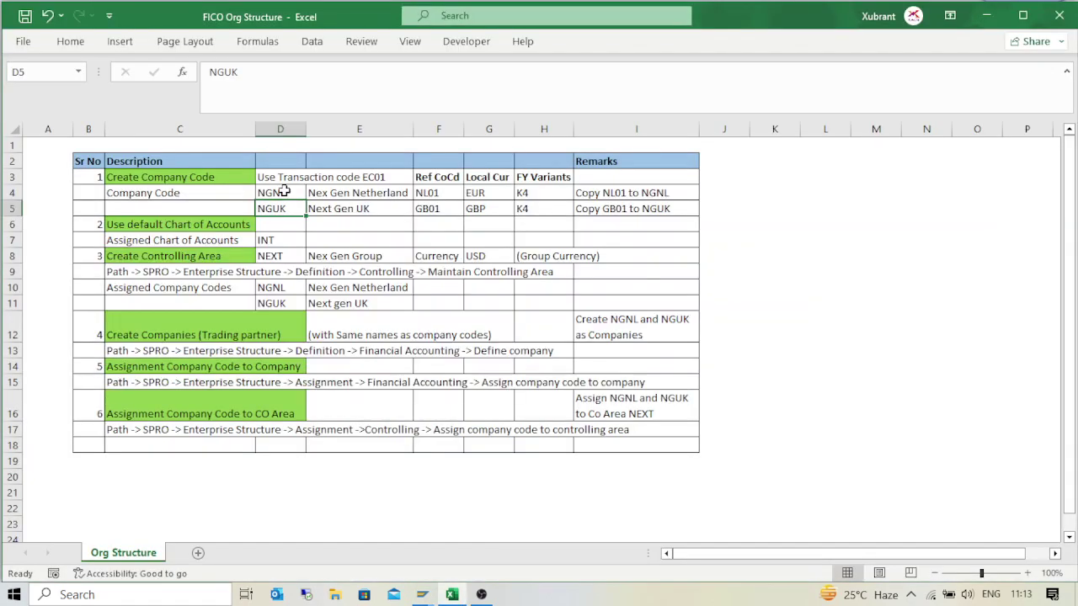
pyautogui.click(281, 193)
pyautogui.hotkey('ctrl', 'c')
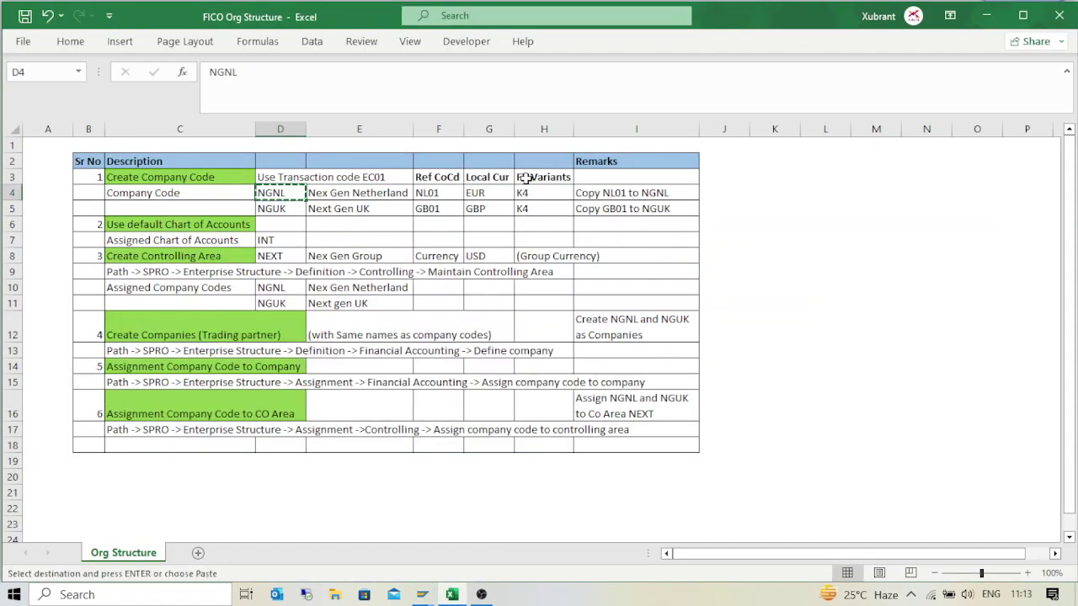
pyautogui.hotkey('alt', 'Tab')
pyautogui.click(169, 238)
pyautogui.hotkey('ctrl', 'v')
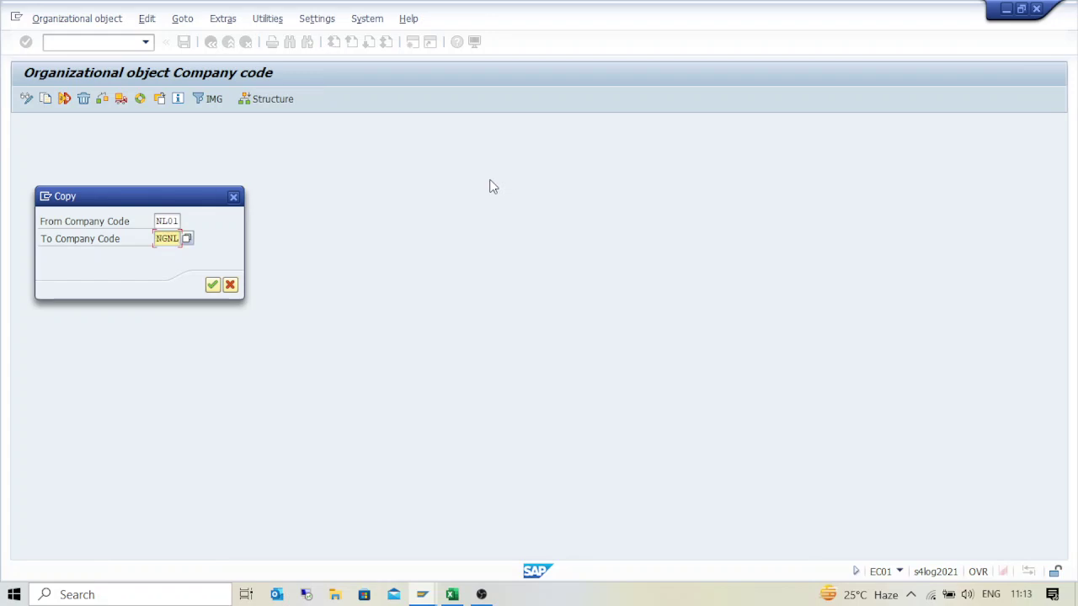
pyautogui.click(213, 285)
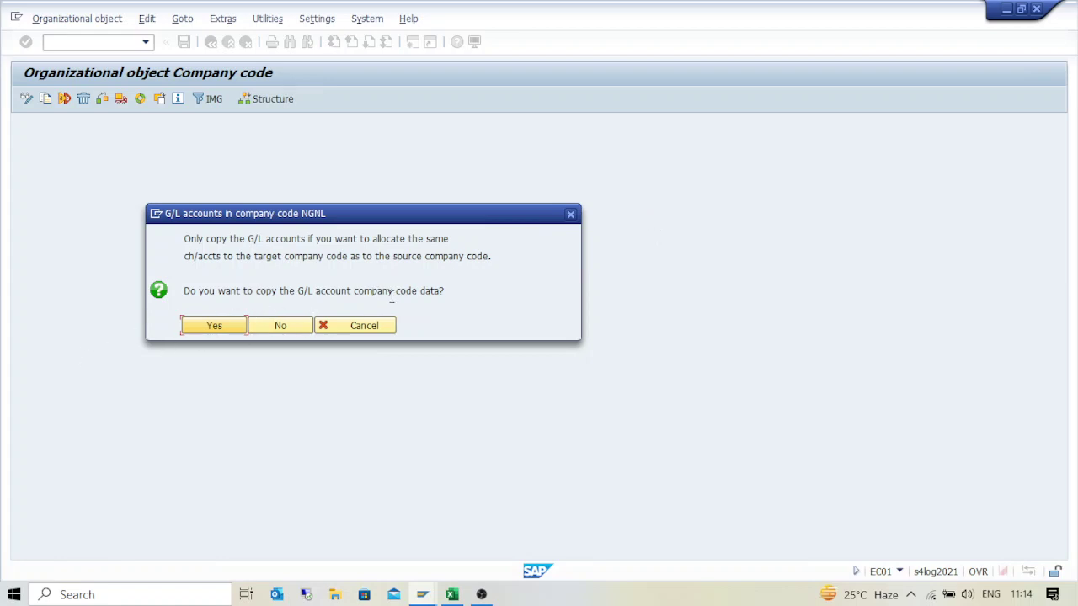
# Include the G/L account company code data in the copy and decline allocating a different local currency.
pyautogui.click(211, 326)
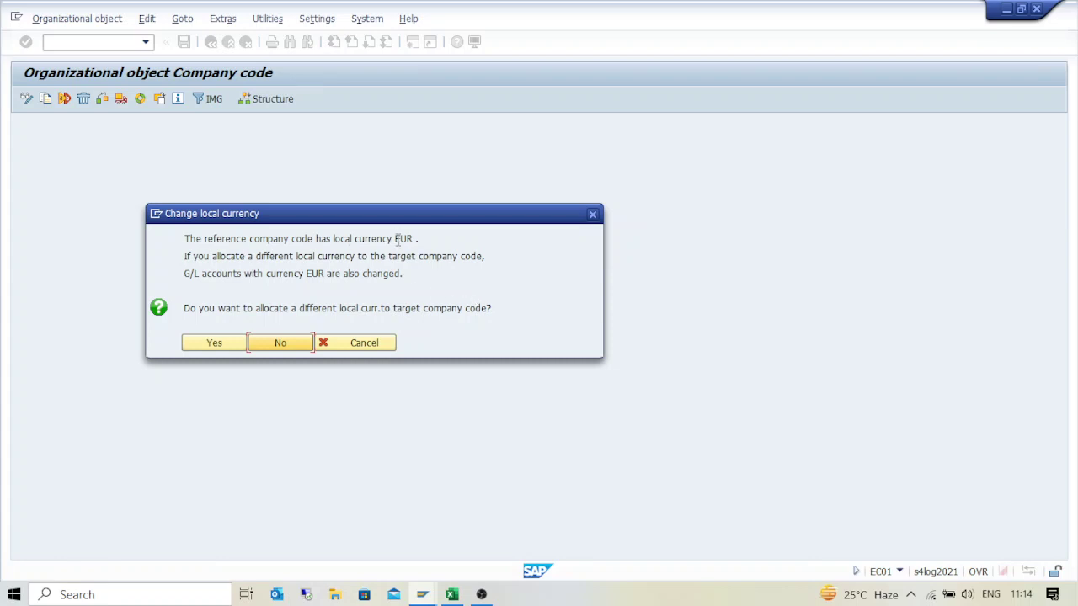
pyautogui.moveTo(394, 239); pyautogui.dragTo(419, 239)
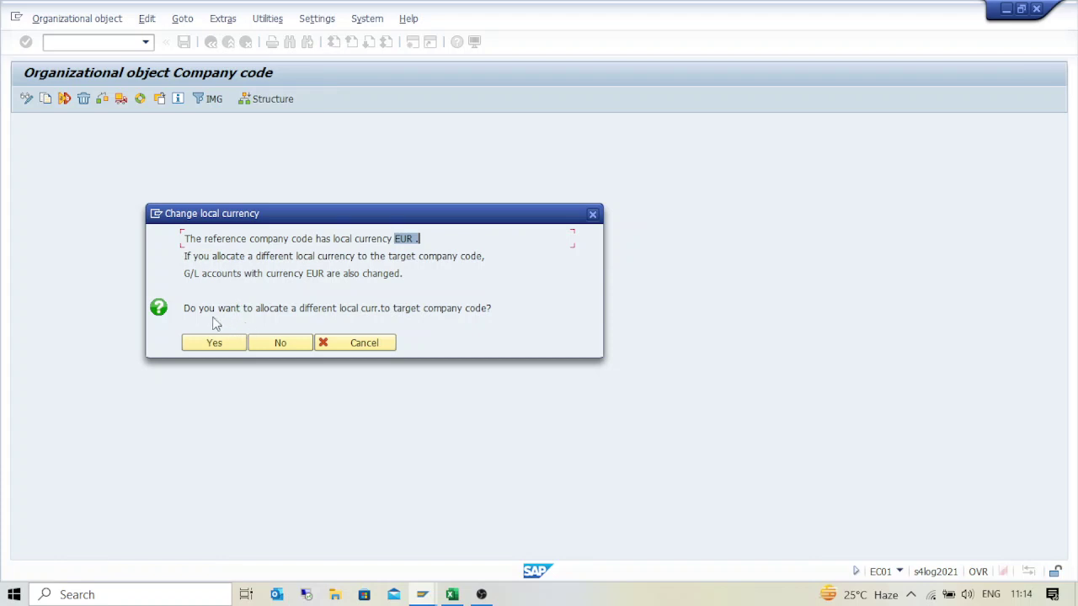
pyautogui.click(279, 344)
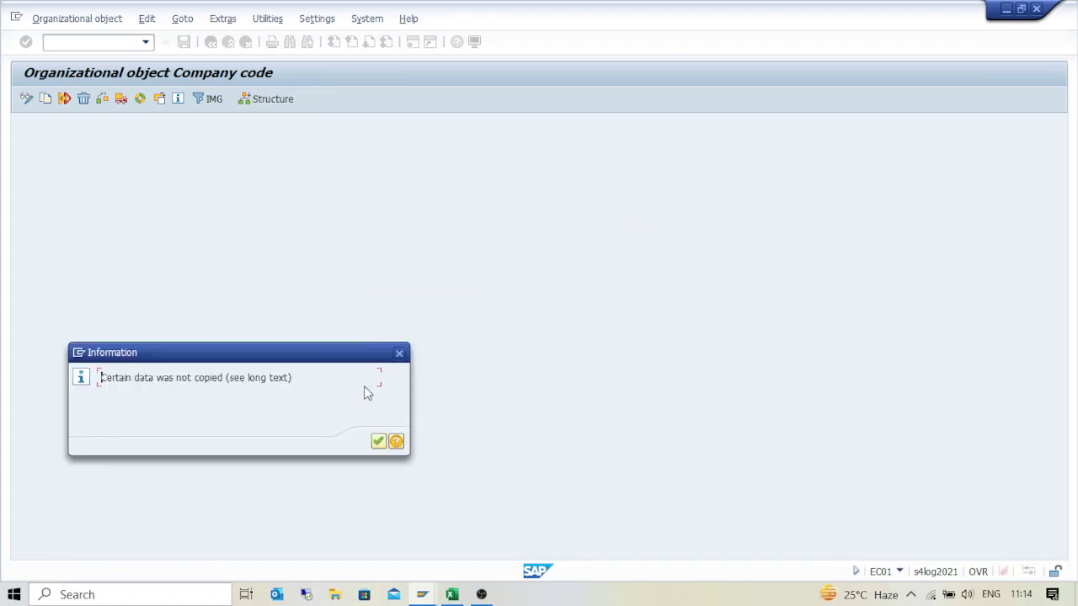
# Acknowledge the information messages and decline transporting the number ranges.
pyautogui.click(380, 443)
pyautogui.click(380, 462)
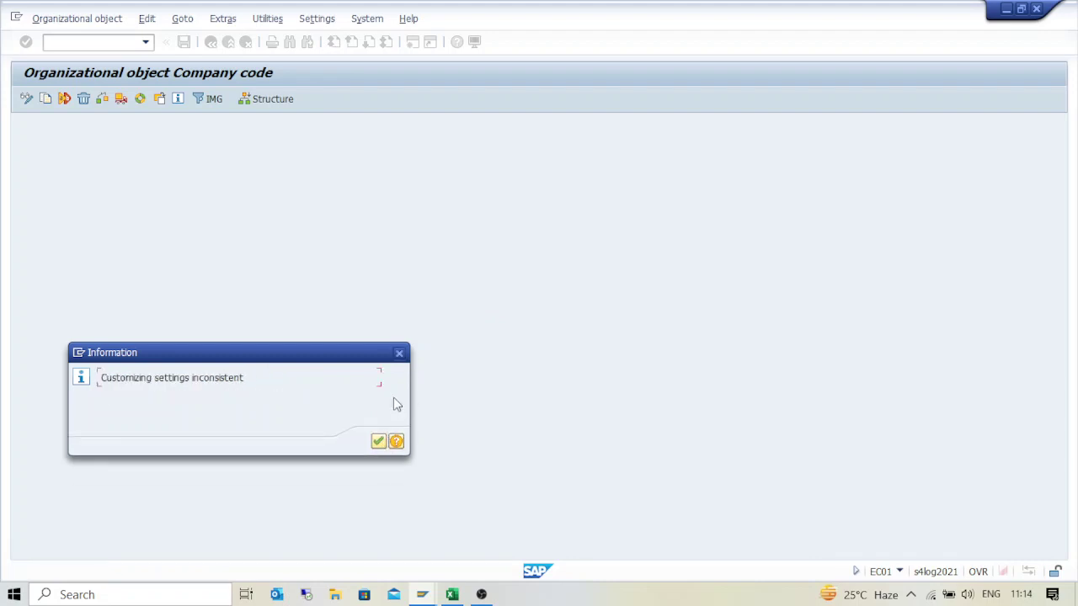
pyautogui.click(378, 443)
pyautogui.click(442, 476)
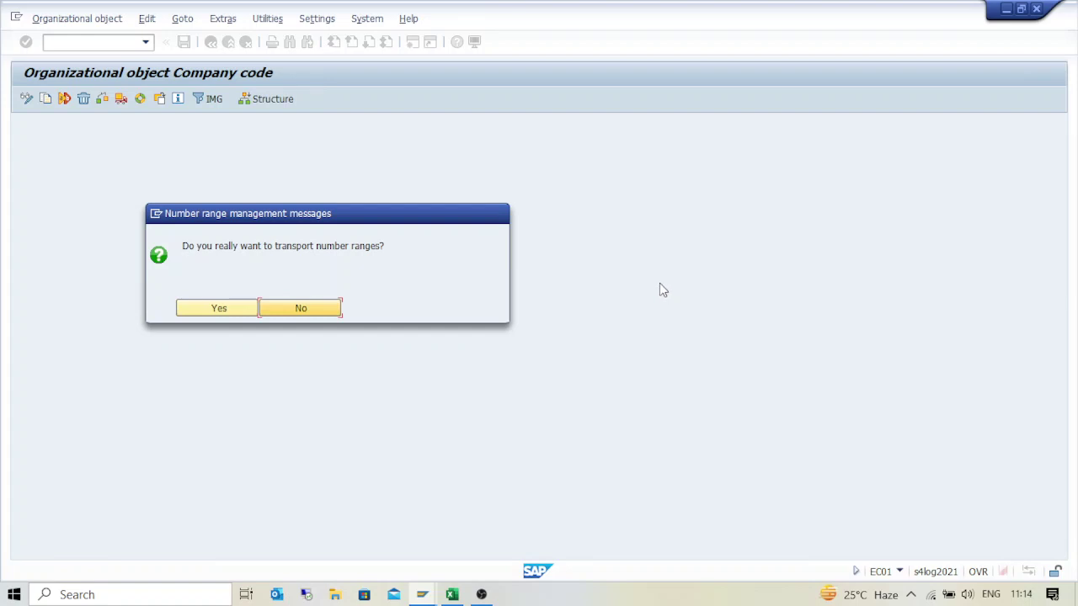
pyautogui.click(294, 307)
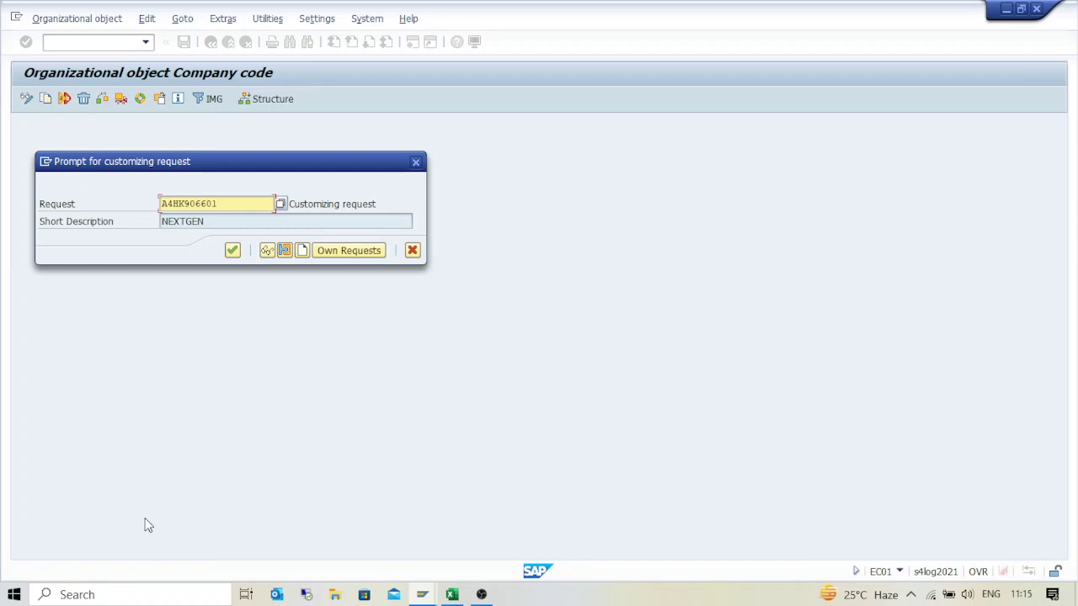
# Create a customizing request described as "NextGen Group configuration" and record the company code copy in it.
pyautogui.click(312, 252)
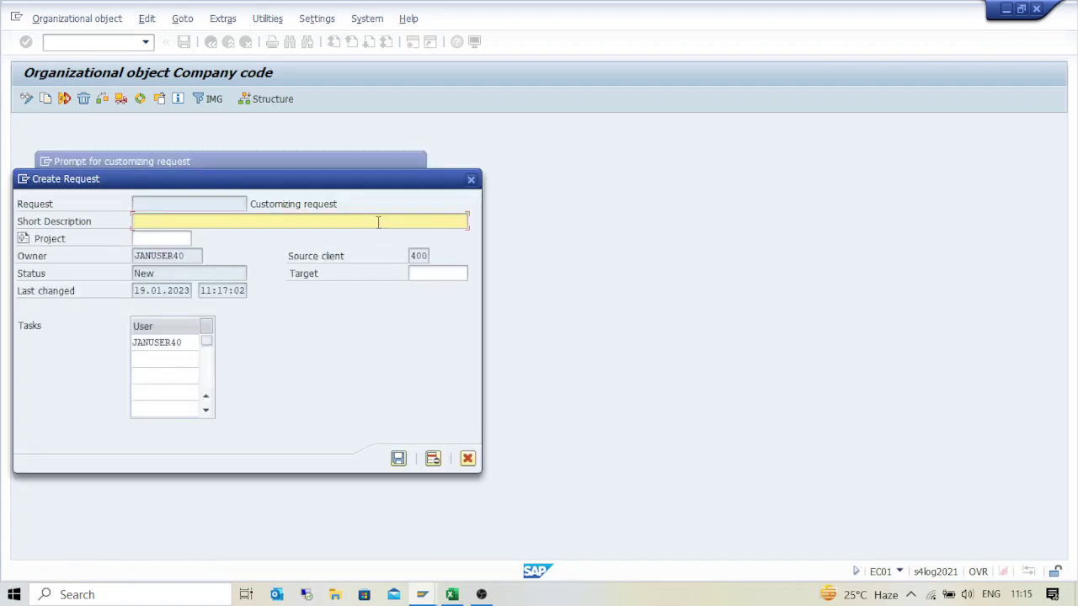
pyautogui.write('NextGen Group configuration')
pyautogui.press('Return')
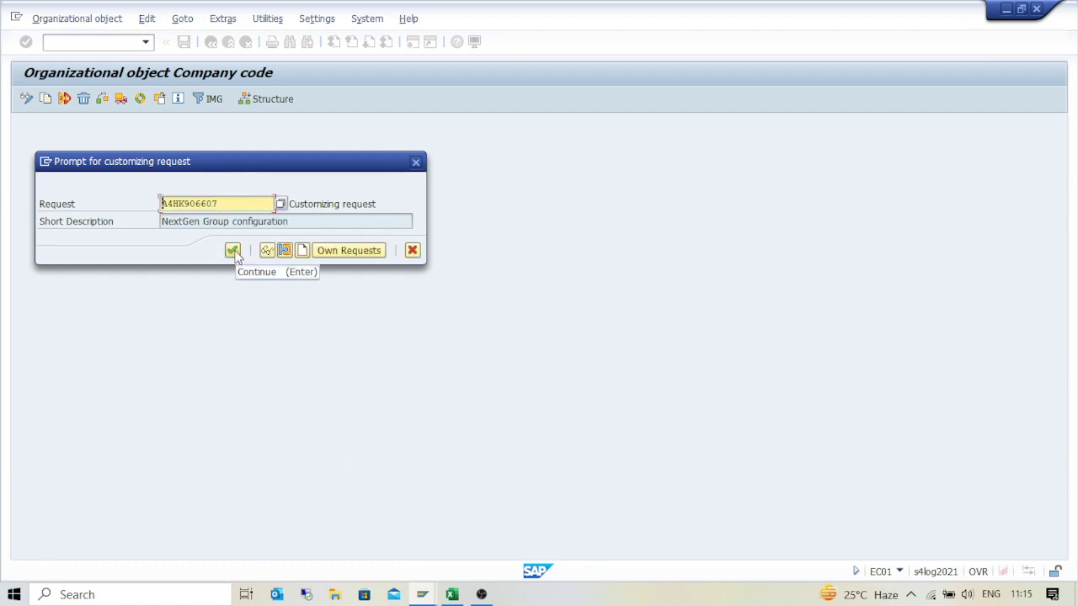
pyautogui.click(233, 250)
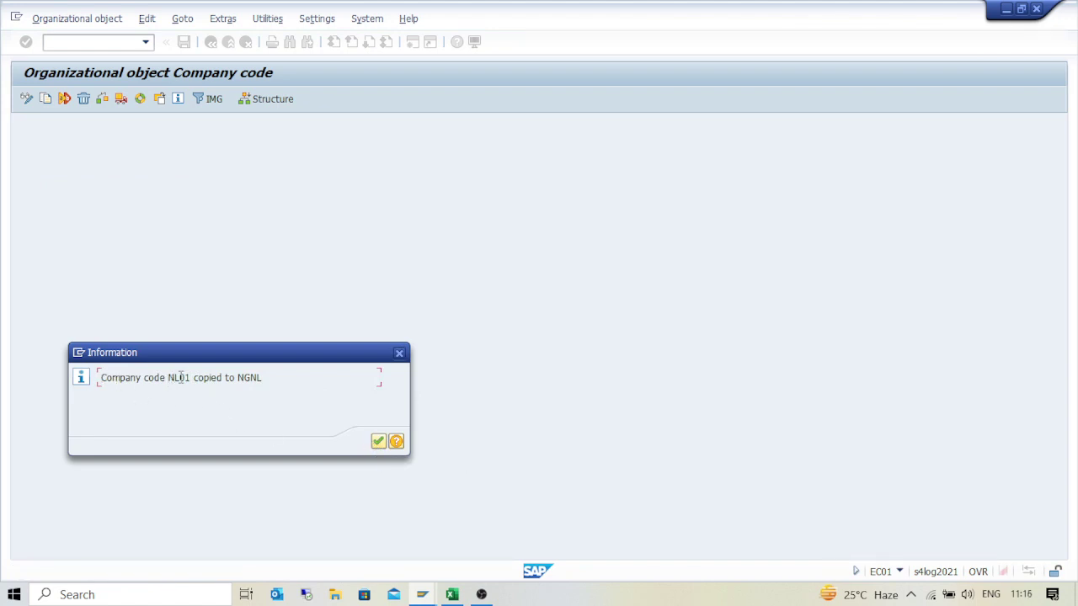
# Acknowledge the message about the copy of company code NL01 to NGNL.
pyautogui.click(376, 443)
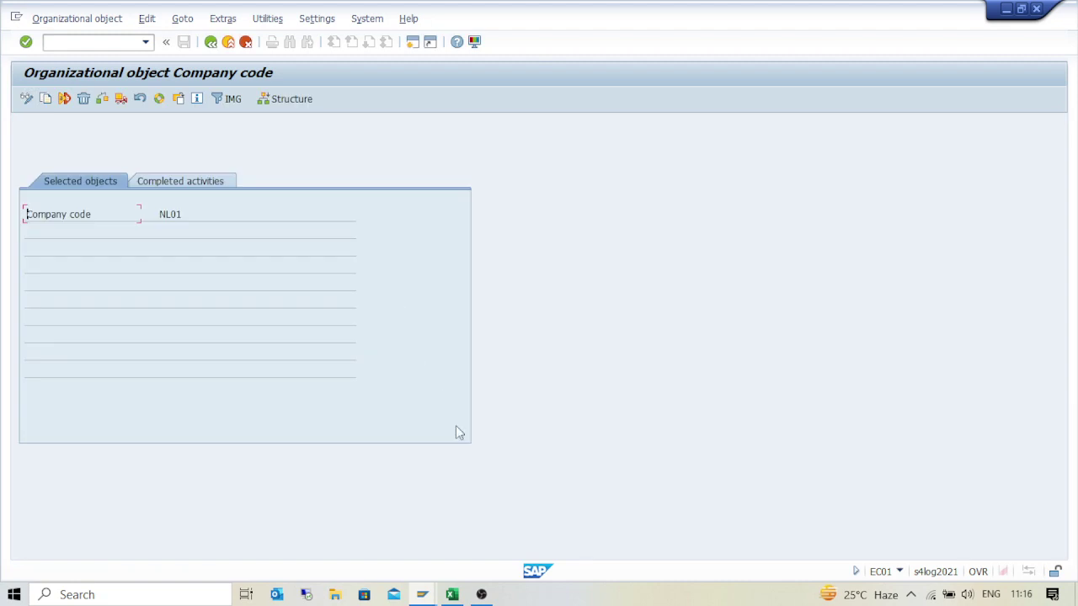
pyautogui.click(481, 595)
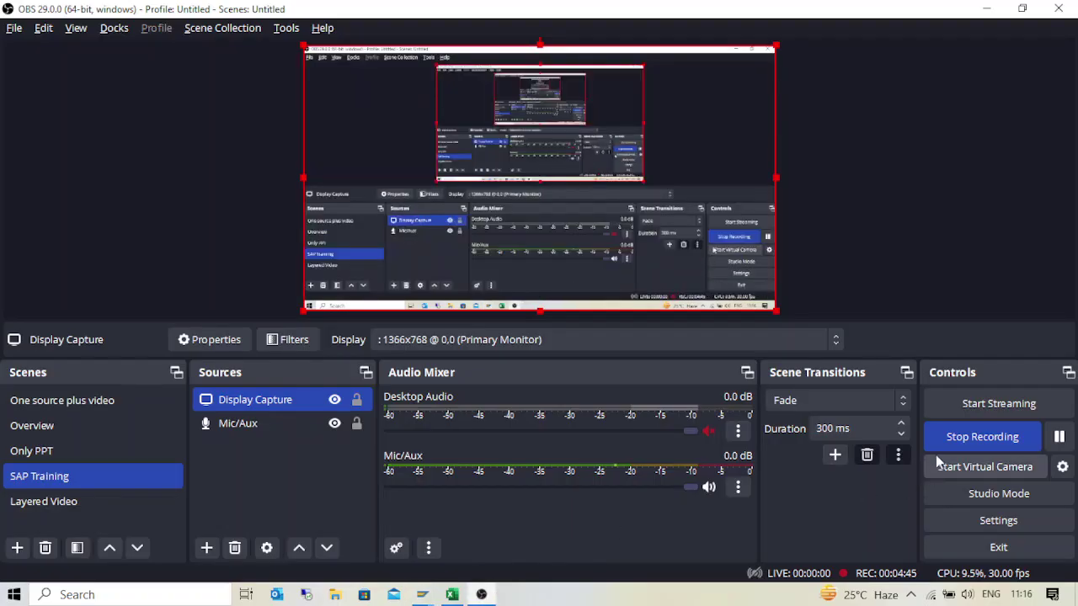
pyautogui.click(979, 433)
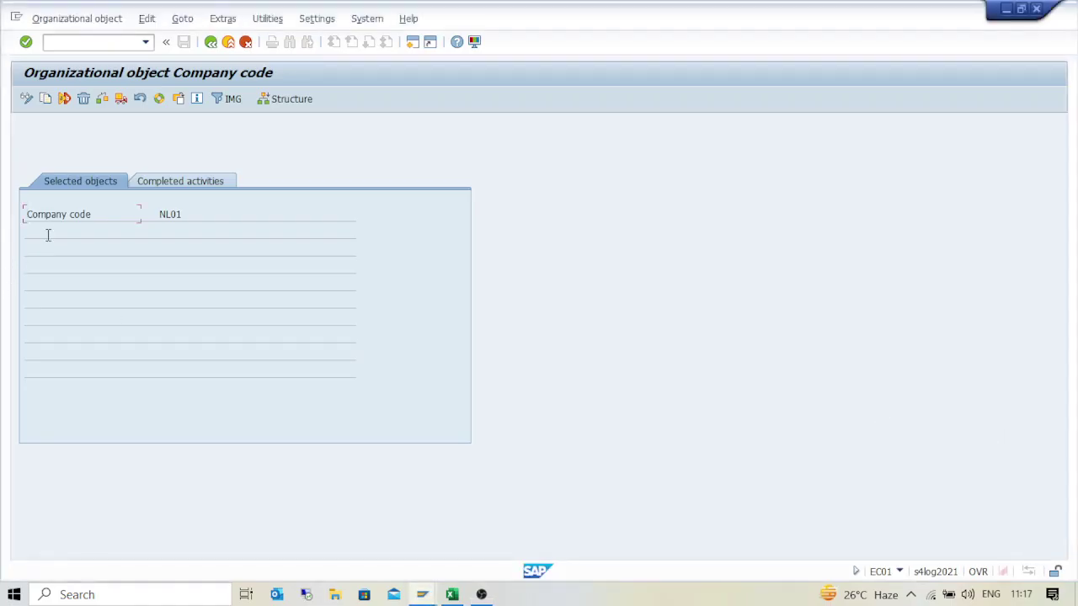
# Restart transaction EC01, begin another company code copy and choose GB01 as the source by restricting the value list.
pyautogui.click(211, 44)
pyautogui.write('EC01')
pyautogui.press('Return')
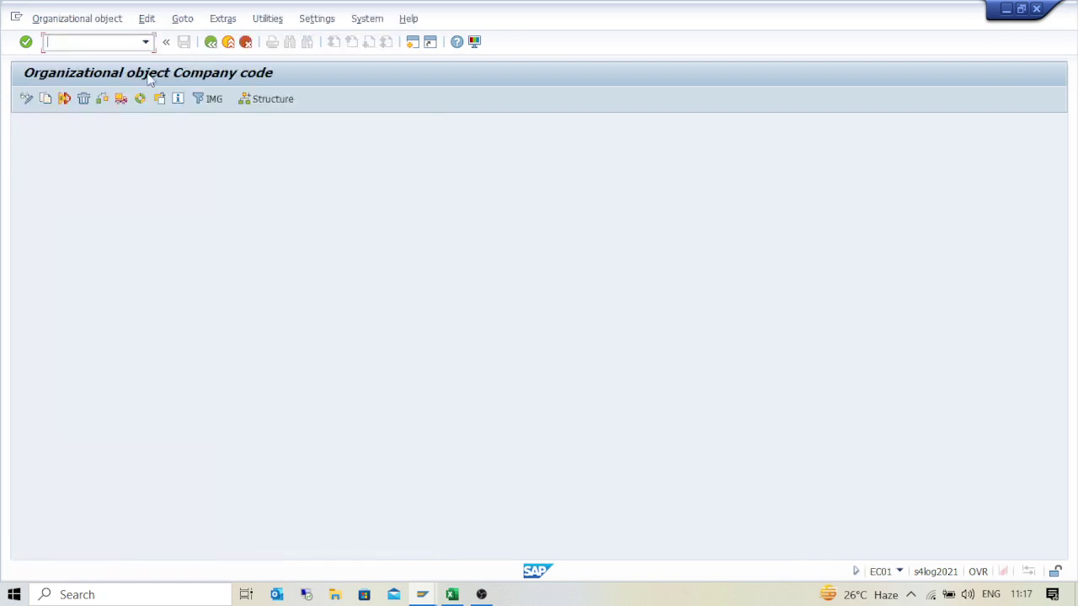
pyautogui.click(45, 99)
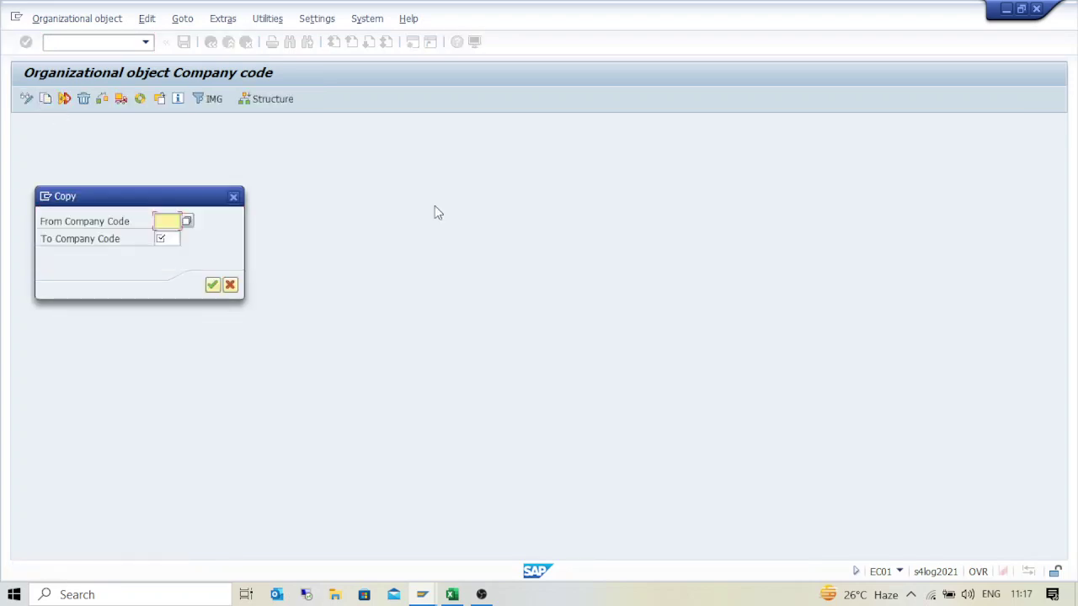
pyautogui.press('F4')
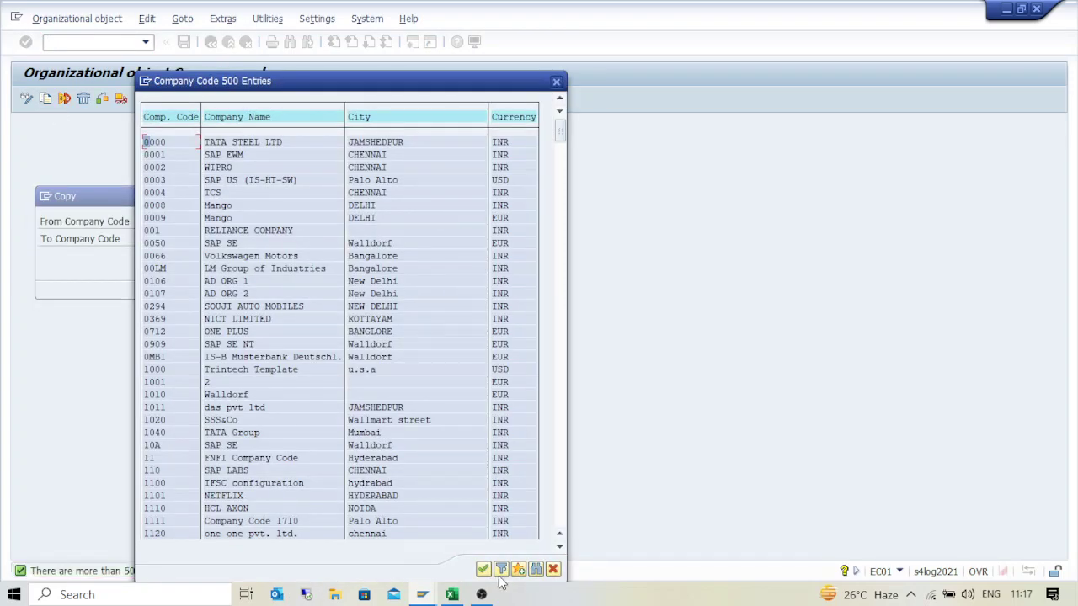
pyautogui.click(501, 569)
pyautogui.write('GB01')
pyautogui.press('Return')
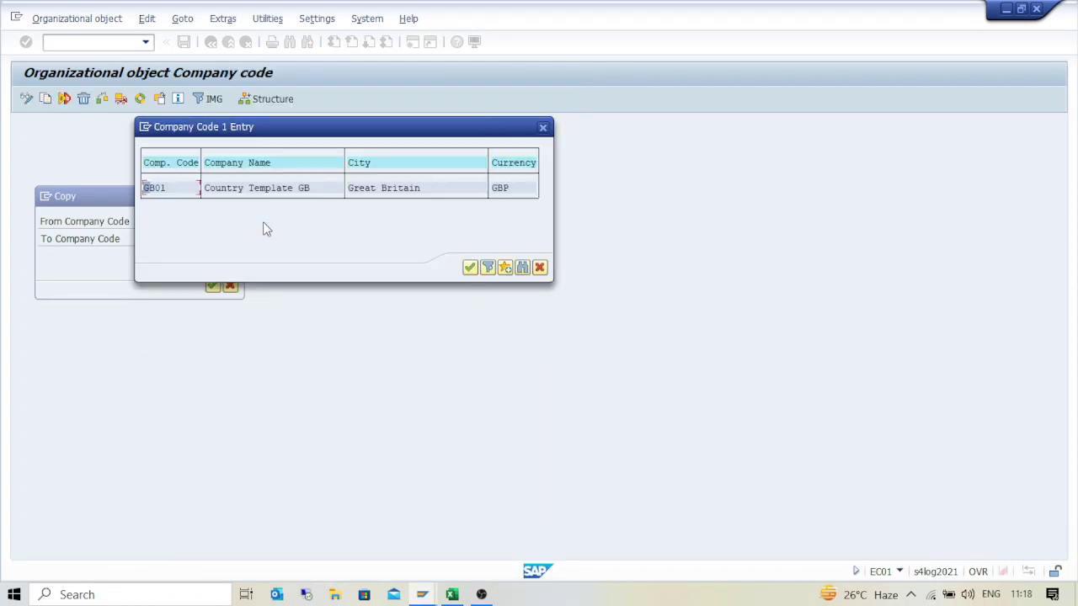
pyautogui.doubleClick(290, 189)
pyautogui.click(166, 240)
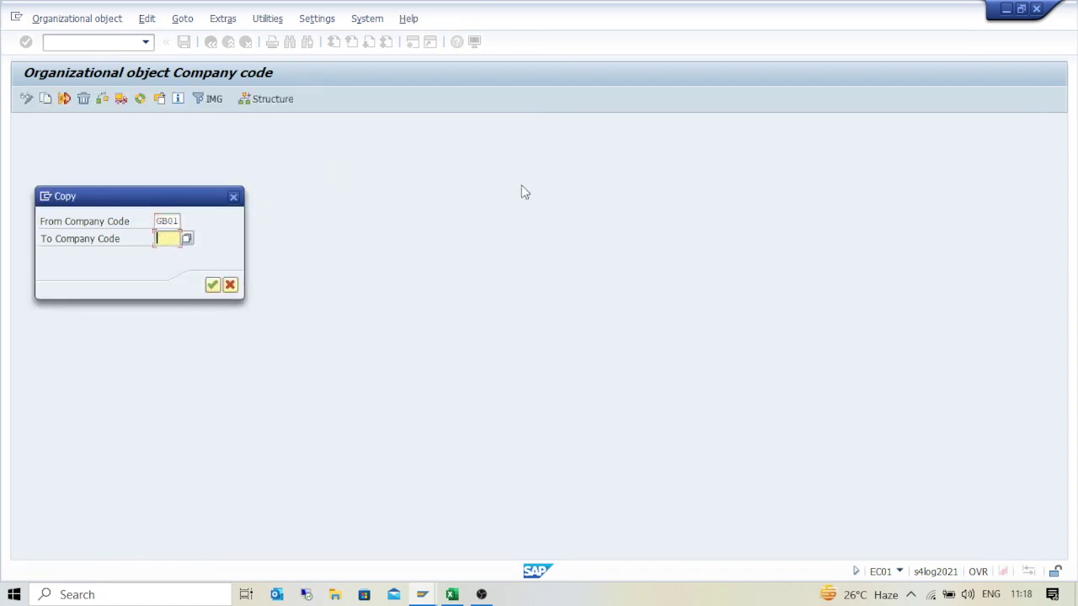
# Enter NLGB as the target company code and check the planned codes in the FICO Org Structure Excel sheet.
pyautogui.write('NL')
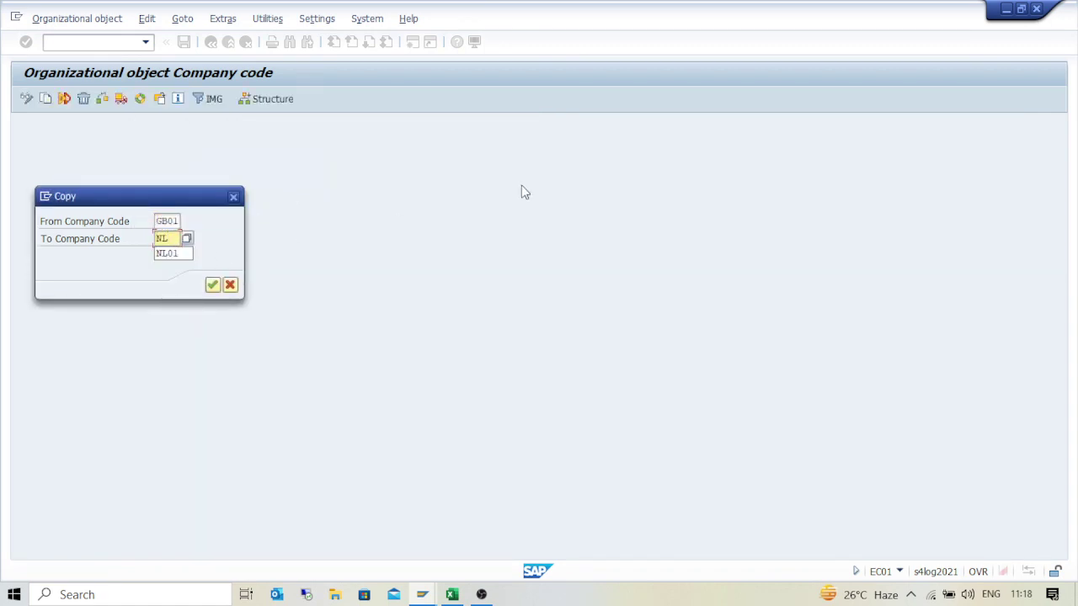
pyautogui.write('GB')
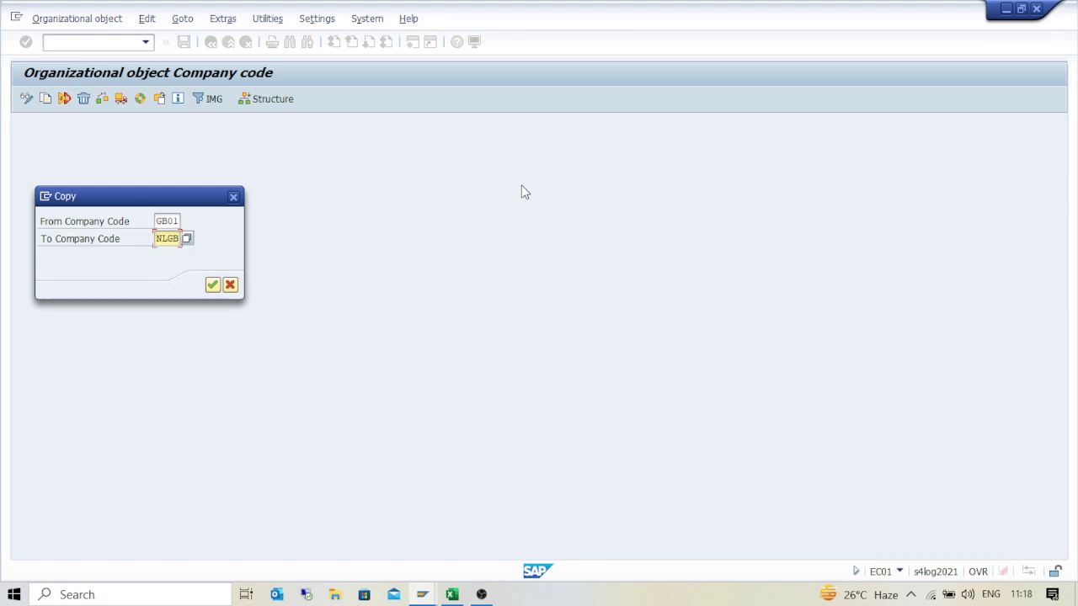
pyautogui.hotkey('alt', 'Tab')
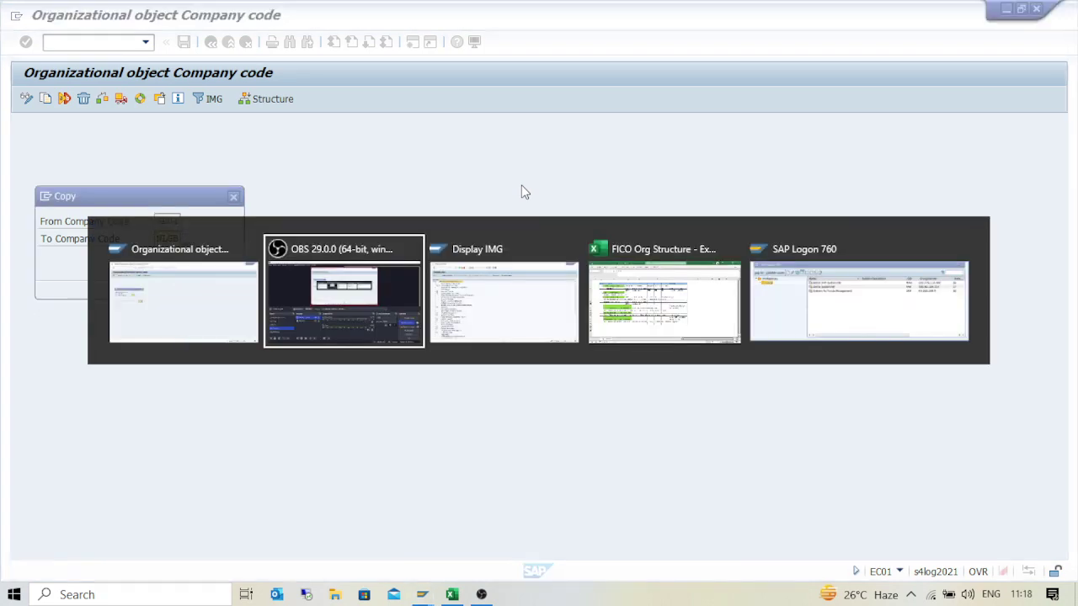
pyautogui.hotkey('alt', 'Tab')
pyautogui.hotkey('alt', 'Tab')
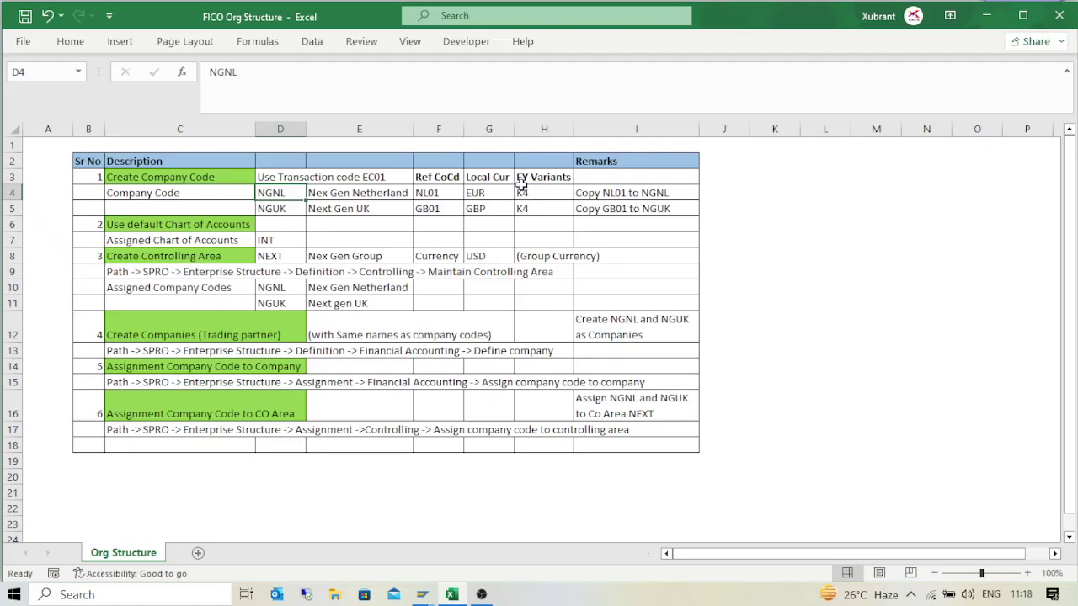
pyautogui.hotkey('alt', 'Tab')
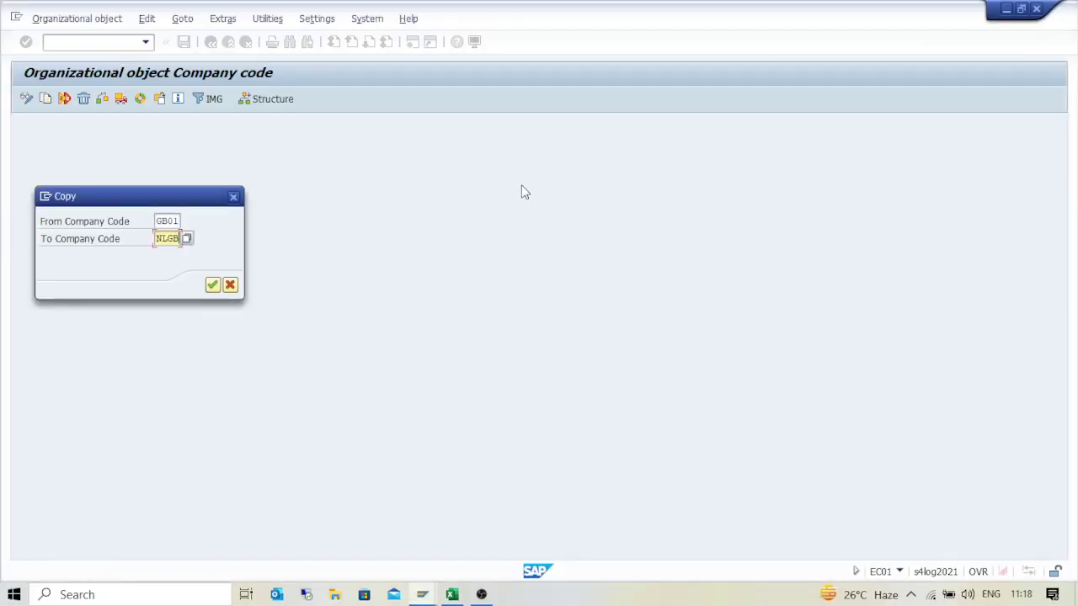
# Set the target company code to NGGB and run the copy from GB01.
pyautogui.press('Left')
pyautogui.write('G')
pyautogui.hotkey('shift', 'Right')
pyautogui.hotkey('shift', 'Right')
pyautogui.press('Delete')
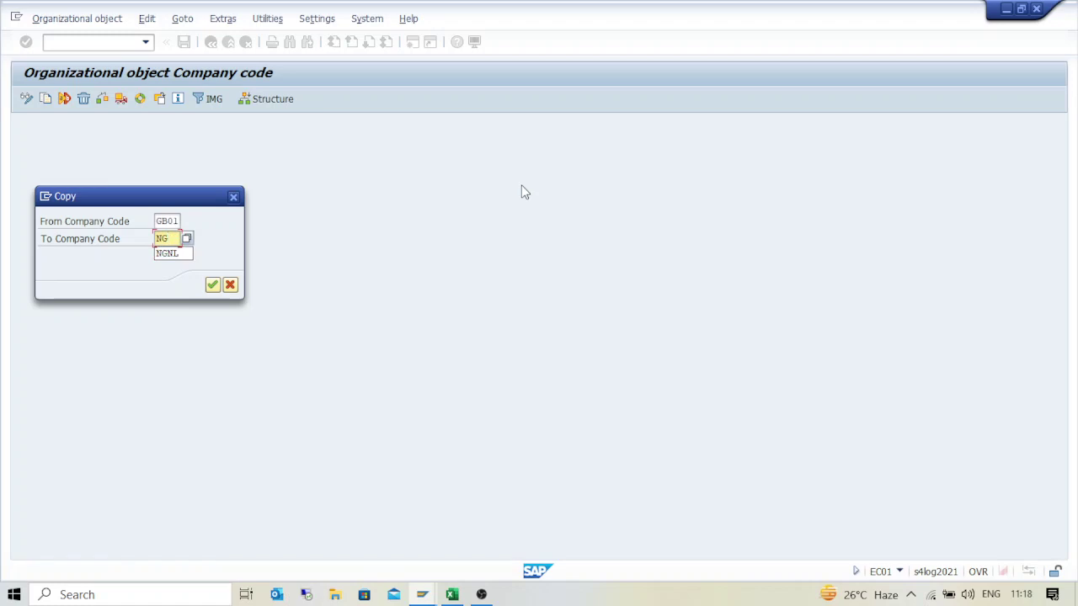
pyautogui.write('GB')
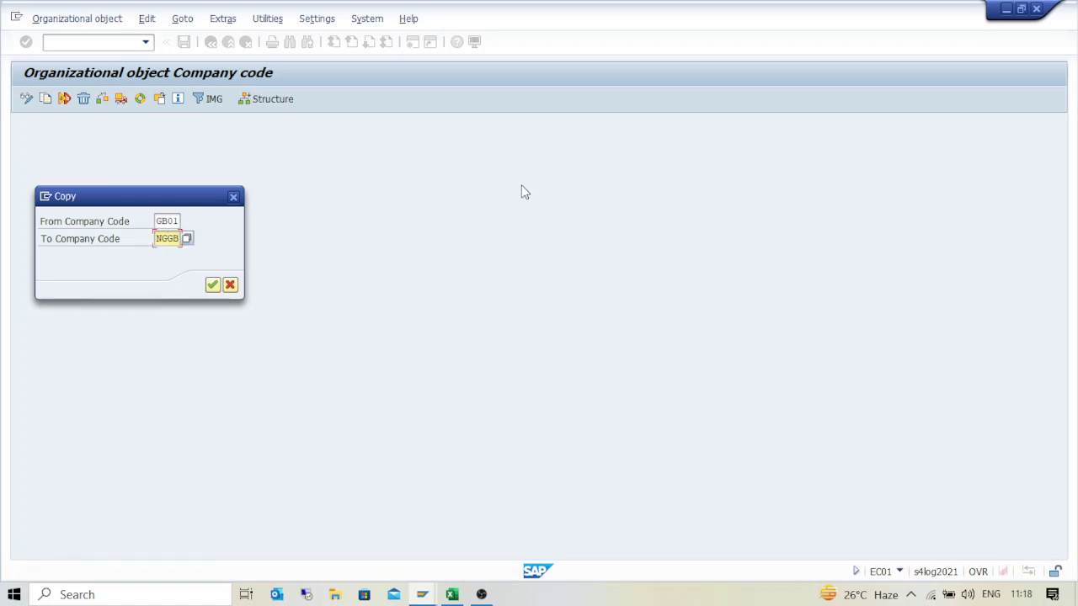
pyautogui.press('Return')
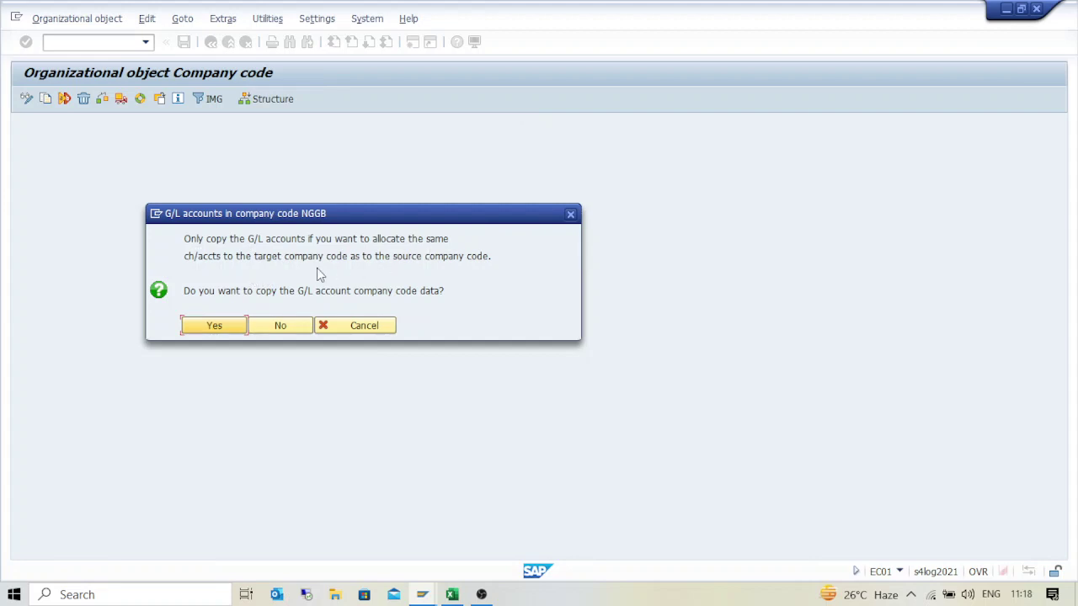
# Include the G/L account company code data in the copy to NGGB and decline a different local currency.
pyautogui.click(214, 329)
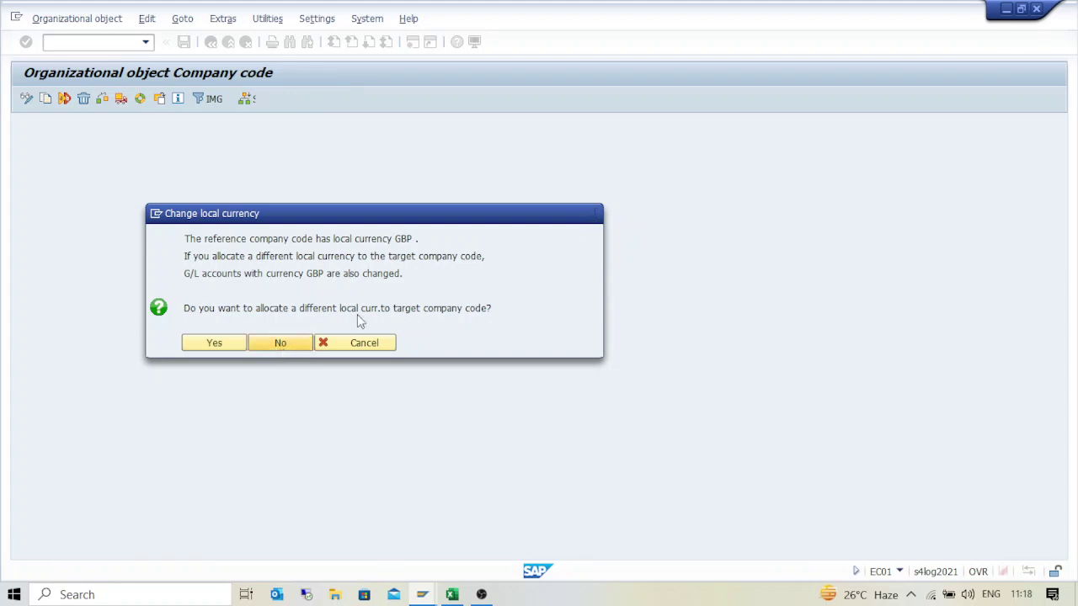
pyautogui.click(279, 343)
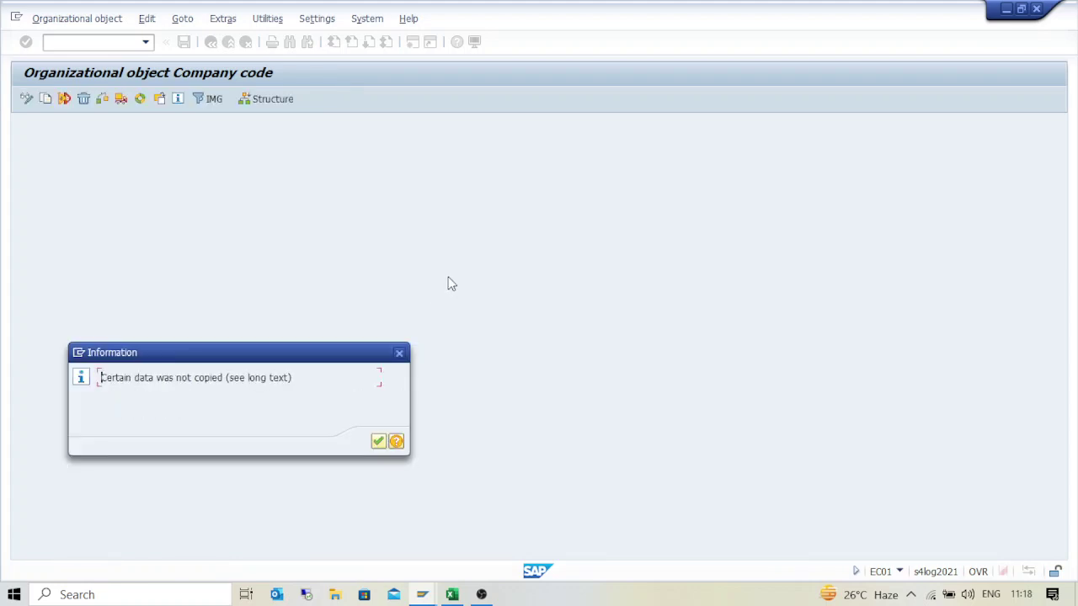
# Acknowledge the information messages for the NGGB copy and decline transporting the number ranges.
pyautogui.press('Return')
pyautogui.press('Return')
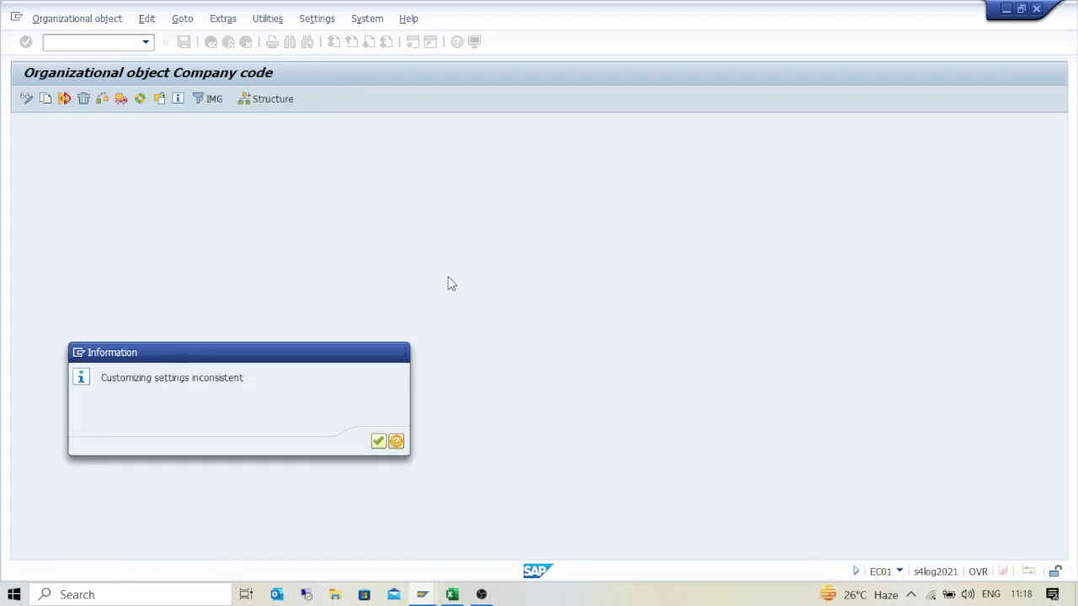
pyautogui.press('Return')
pyautogui.press('Return')
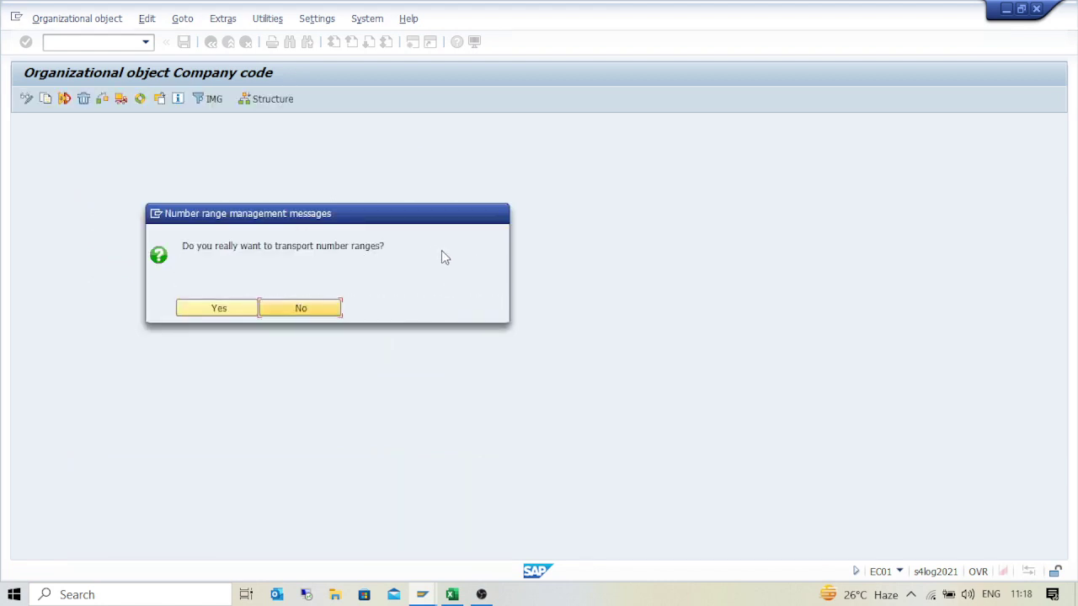
pyautogui.click(280, 310)
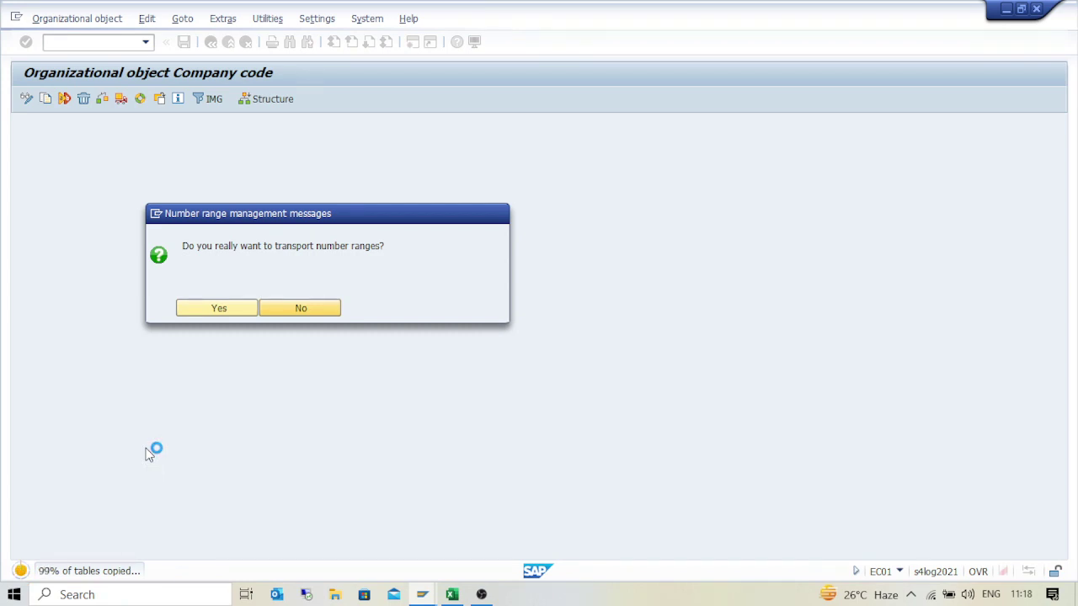
# Record the NGGB copy in the existing "NextGen Group configuration" customizing request and acknowledge the completion message.
pyautogui.press('Return')
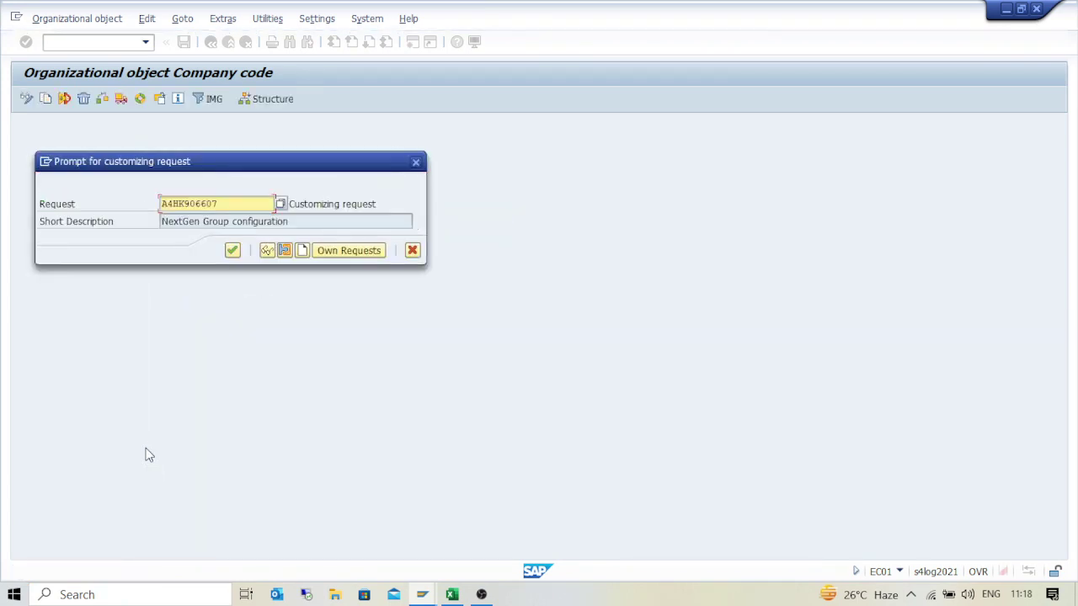
pyautogui.click(232, 250)
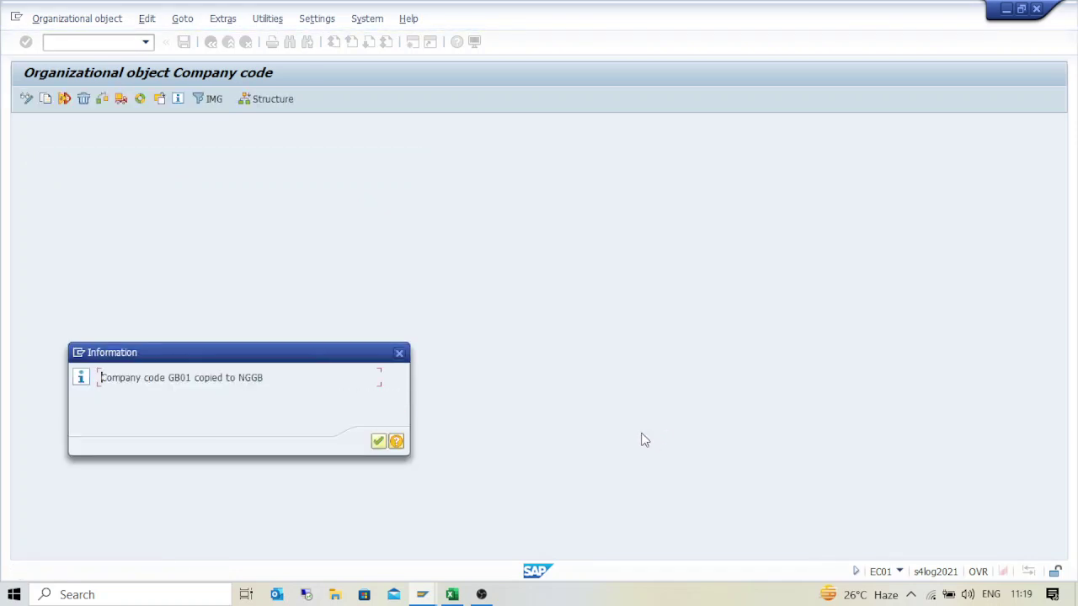
pyautogui.click(377, 442)
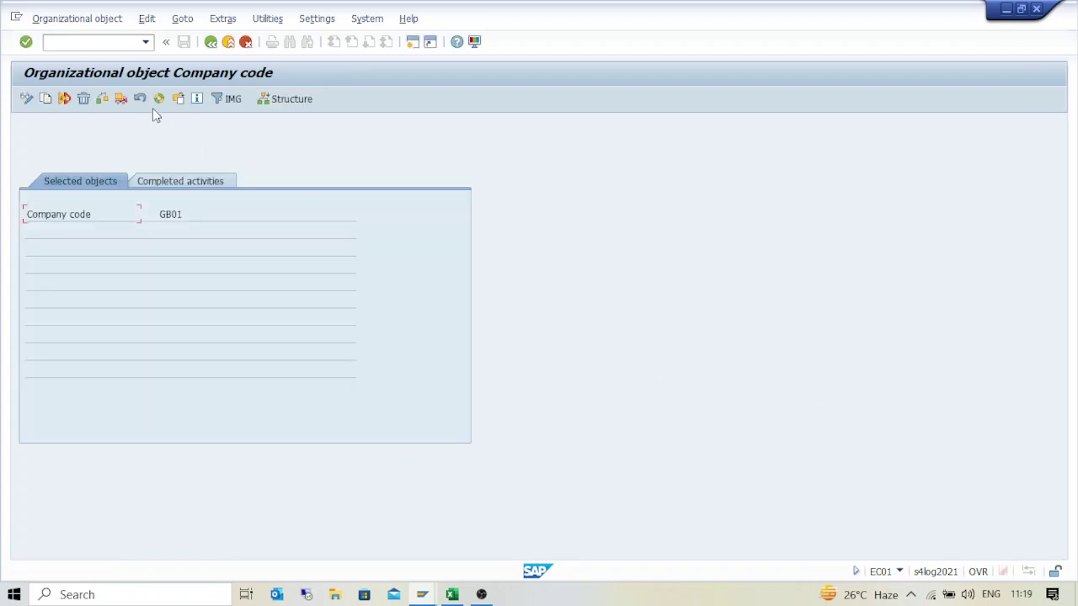
# Go to transaction SPRO and display the SAP Reference IMG.
pyautogui.write('/nspro')
pyautogui.press('Return')
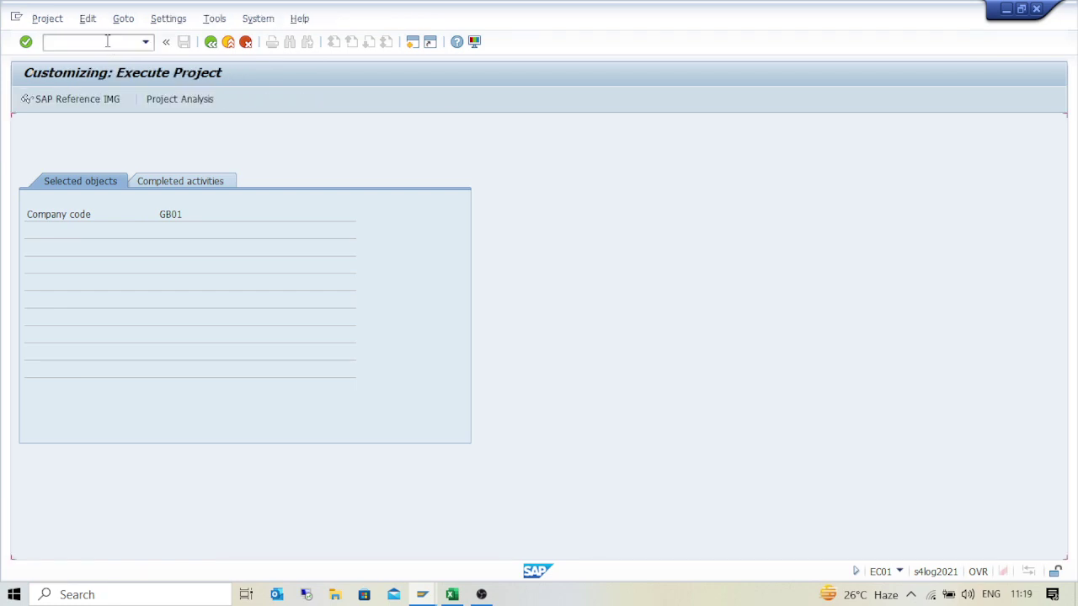
pyautogui.click(97, 102)
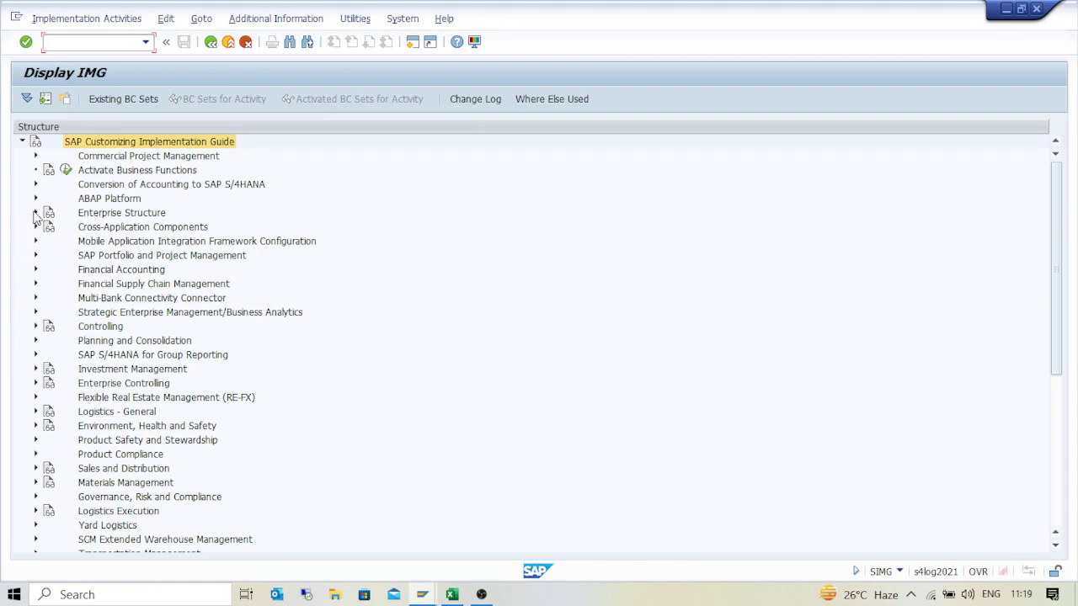
# Open the Edit Company Code Data activity under Enterprise Structure, Definition, Financial Accounting.
pyautogui.click(35, 213)
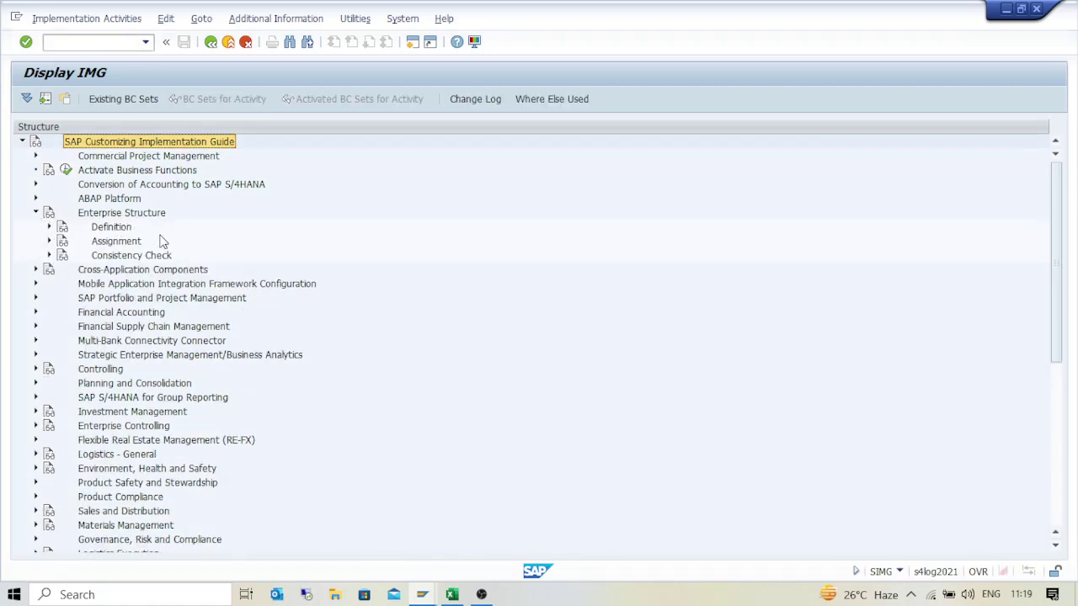
pyautogui.click(49, 227)
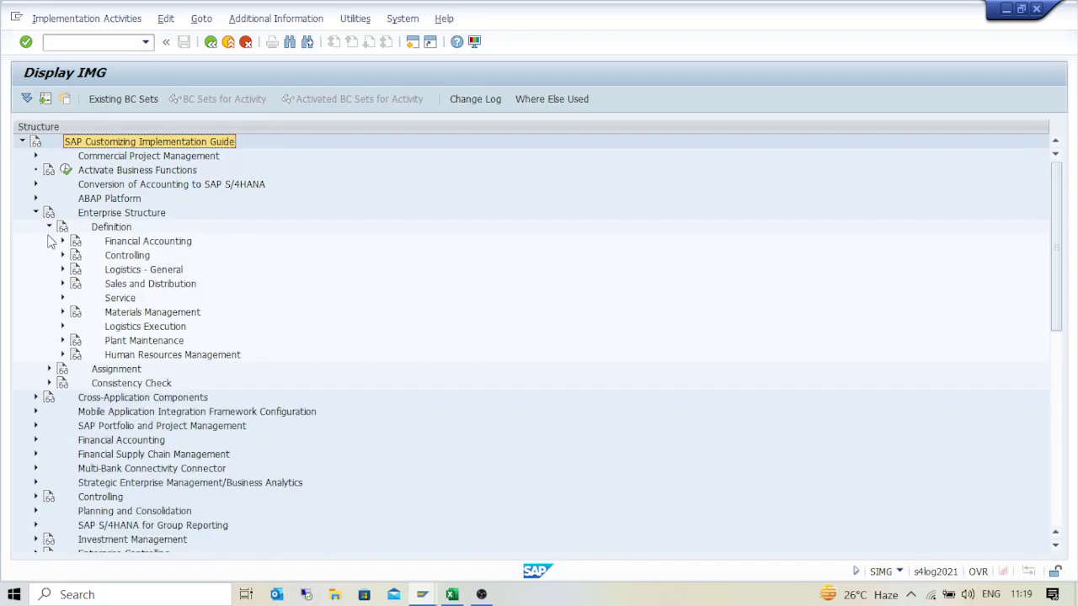
pyautogui.click(62, 241)
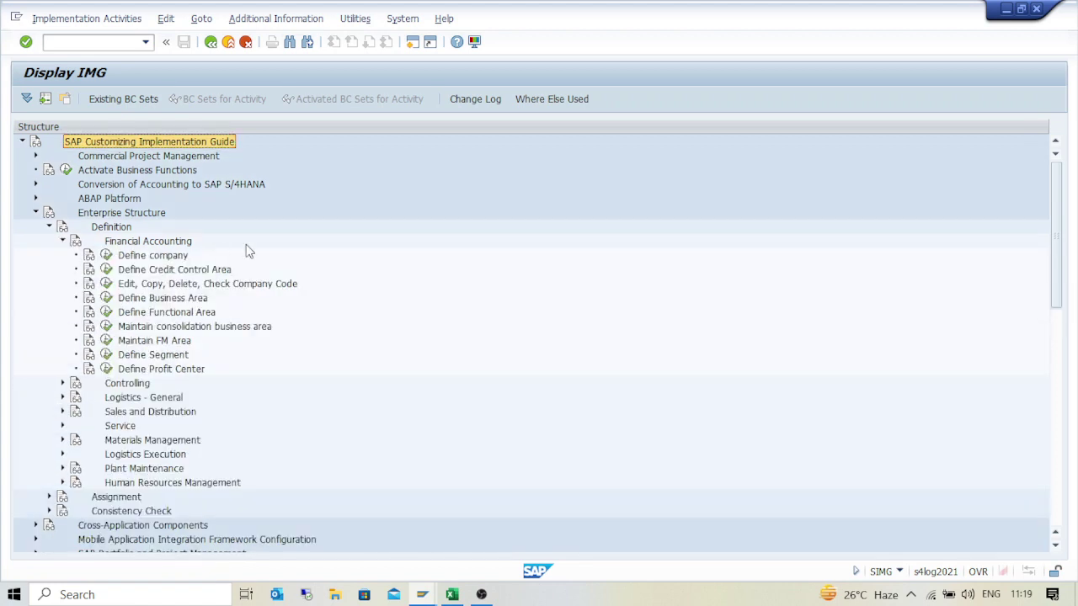
pyautogui.click(106, 284)
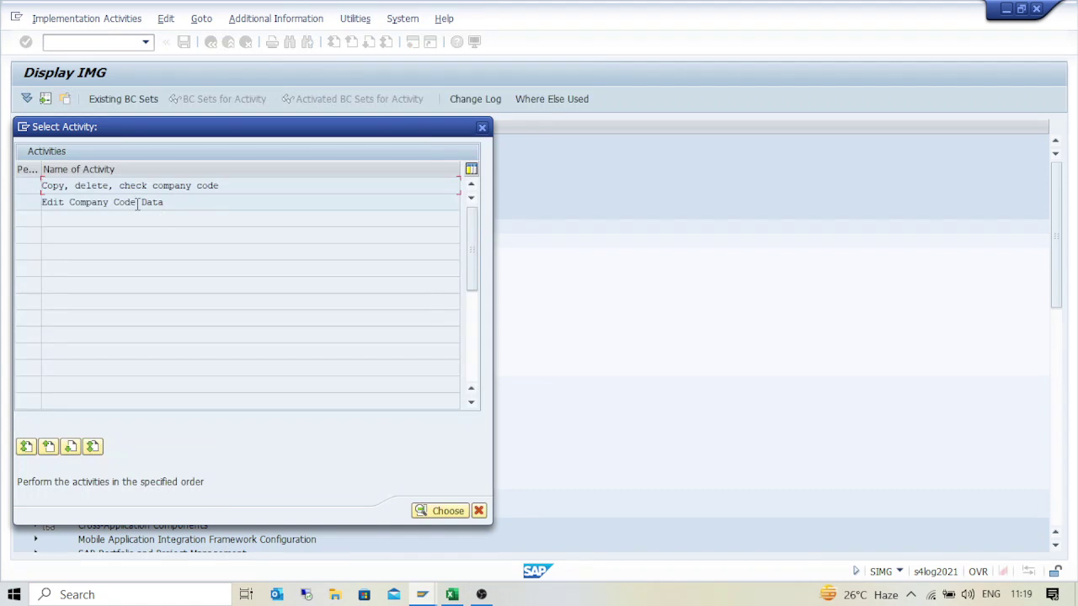
pyautogui.doubleClick(138, 203)
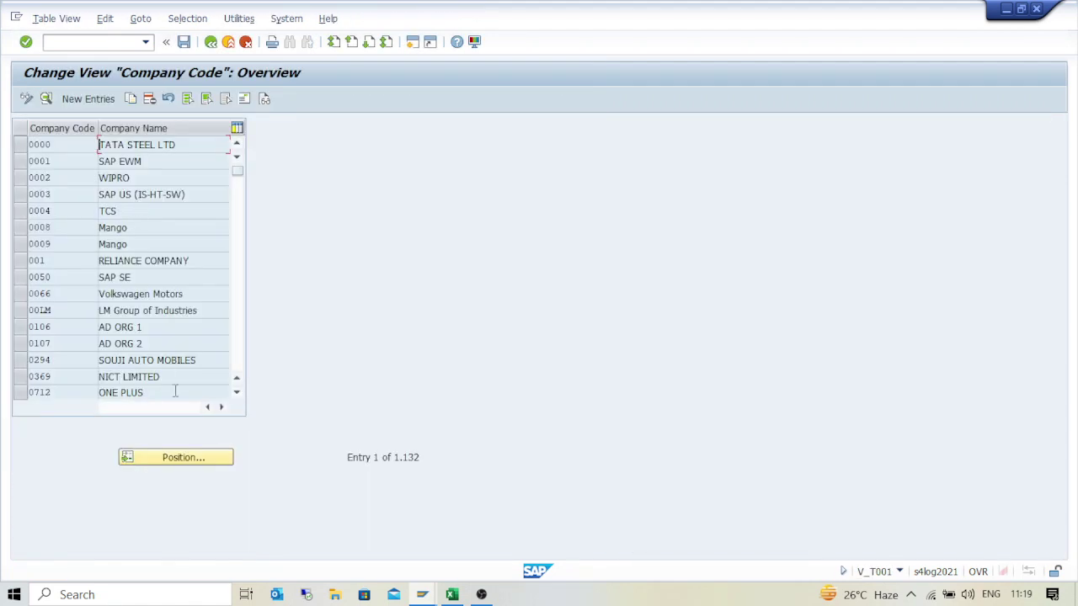
# Position the company code list at NG and open the details of company code NGGB.
pyautogui.click(170, 462)
pyautogui.write('NG')
pyautogui.click(170, 462)
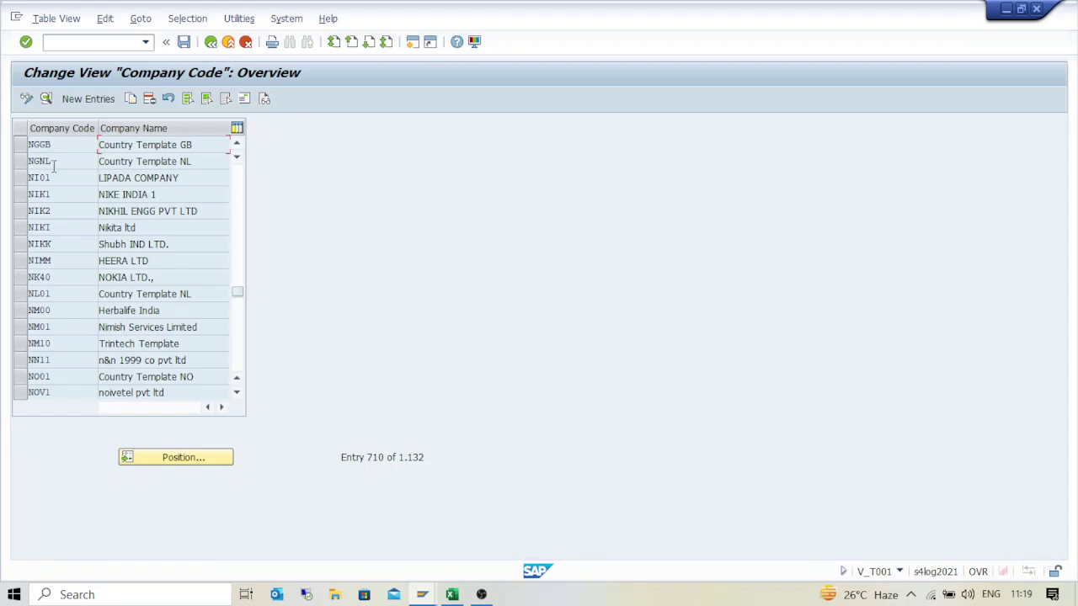
pyautogui.doubleClick(143, 144)
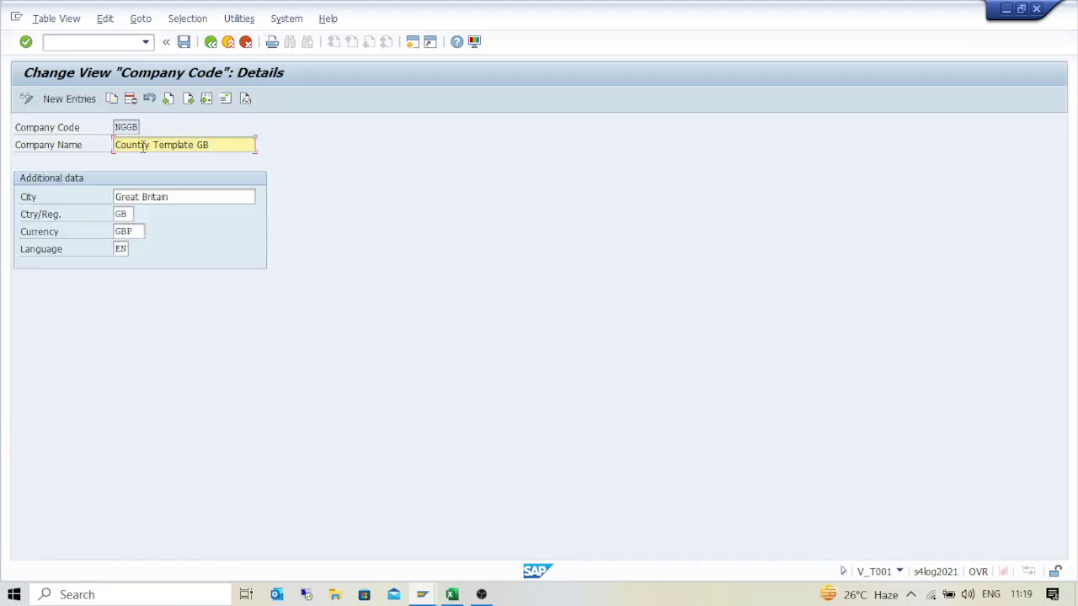
# Change the company name of NGGB to "NextGen UK".
pyautogui.hotkey('shift', 'End')
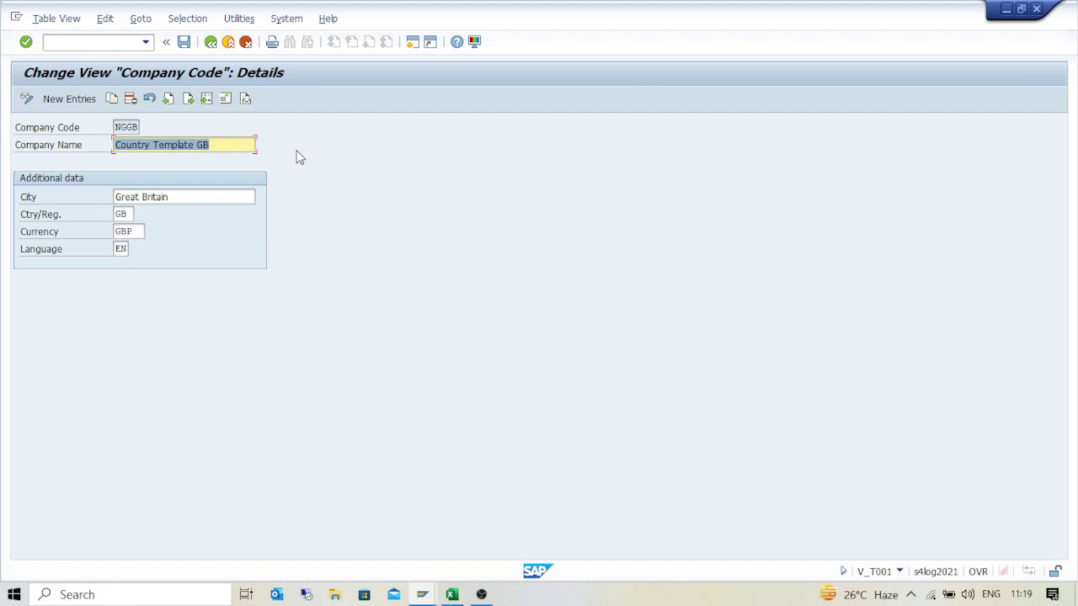
pyautogui.write('Ne')
pyautogui.press('Down')
pyautogui.press('Down')
pyautogui.press('Return')
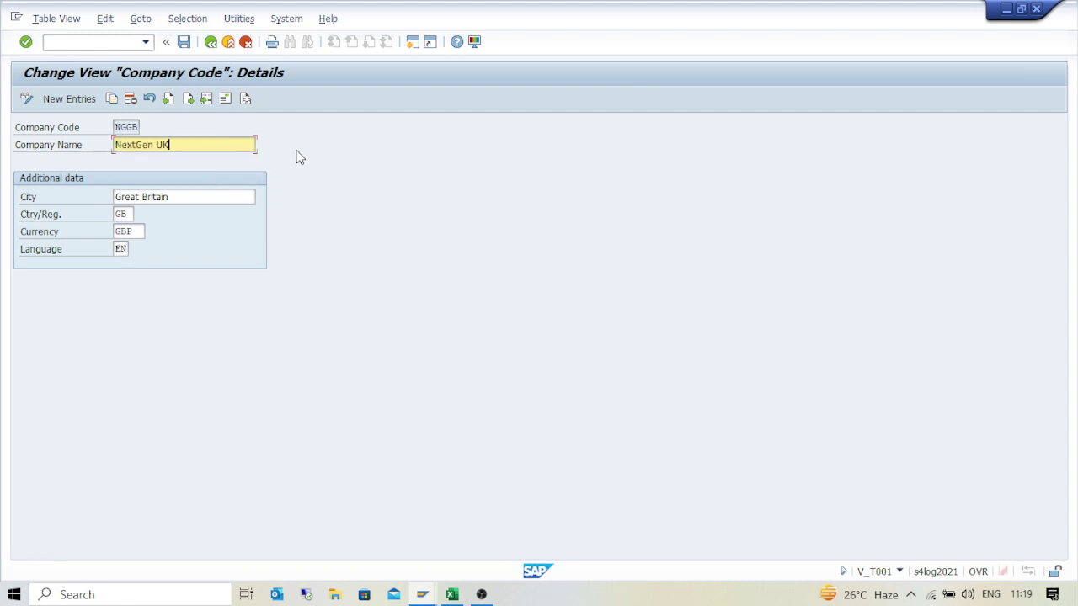
# Change the city of company code NGGB to London.
pyautogui.press('Tab')
pyautogui.hotkey('shift', 'End')
pyautogui.press('Delete')
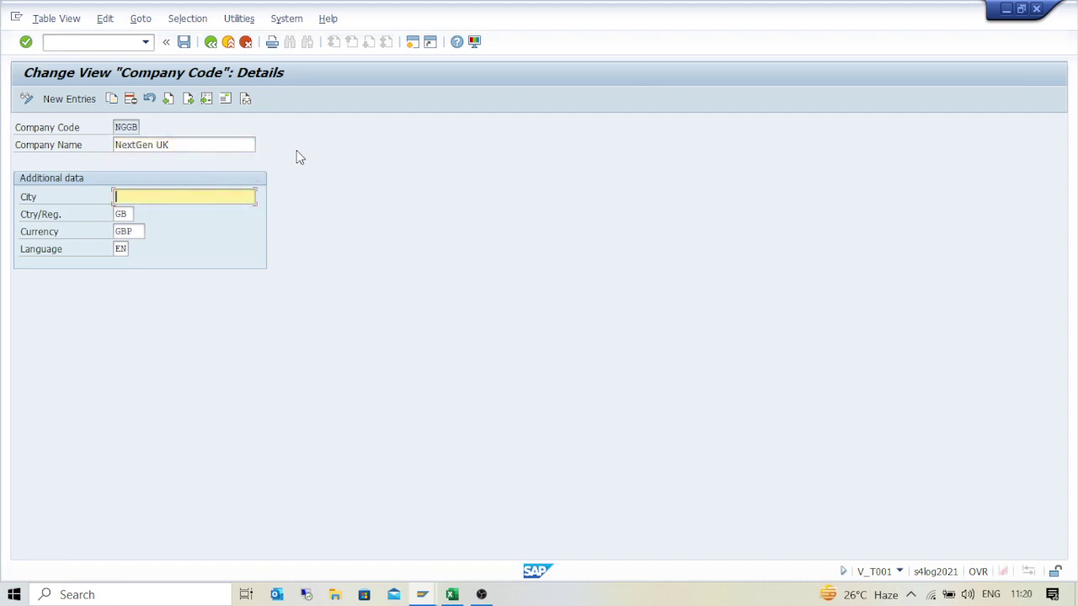
pyautogui.write('Lo')
pyautogui.press('Down')
pyautogui.press('Return')
pyautogui.press('Tab')
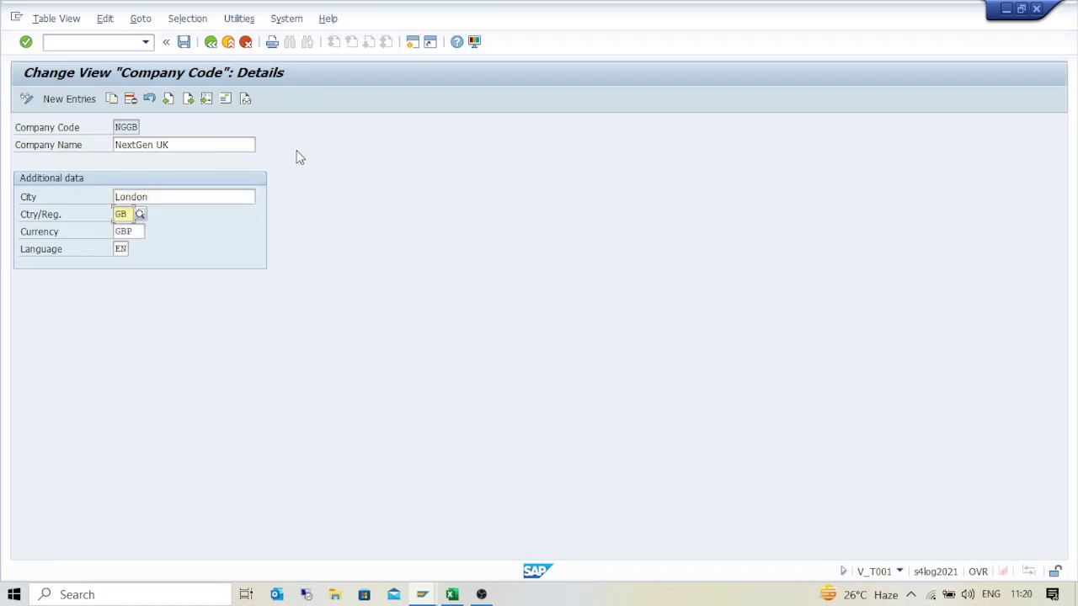
pyautogui.press('Tab')
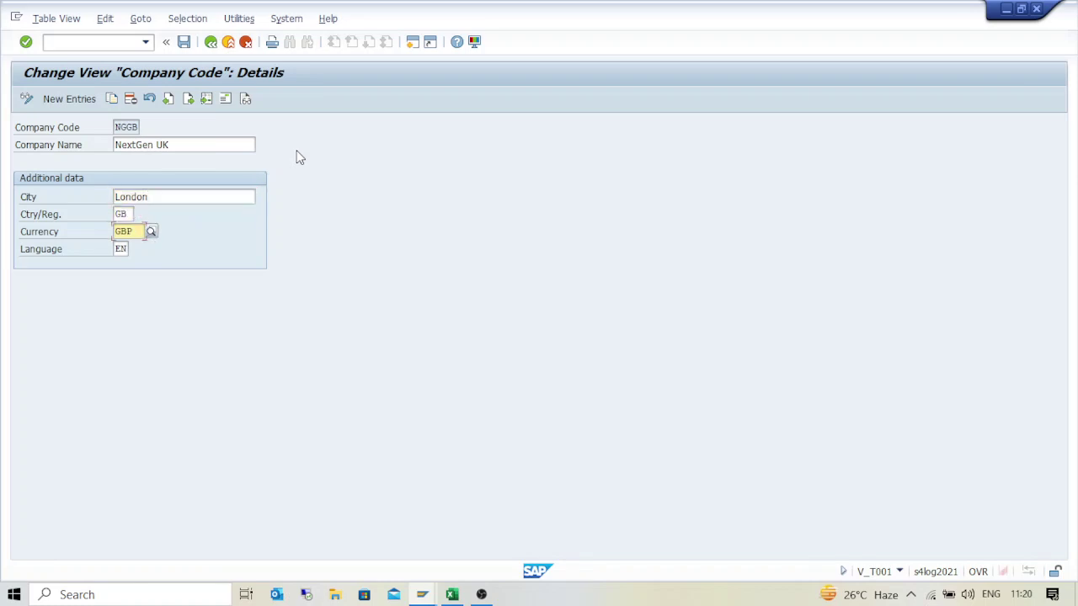
# Save the NGGB data under the NextGen Group configuration customizing request and return to the company code list.
pyautogui.press('Return')
pyautogui.hotkey('ctrl', 's')
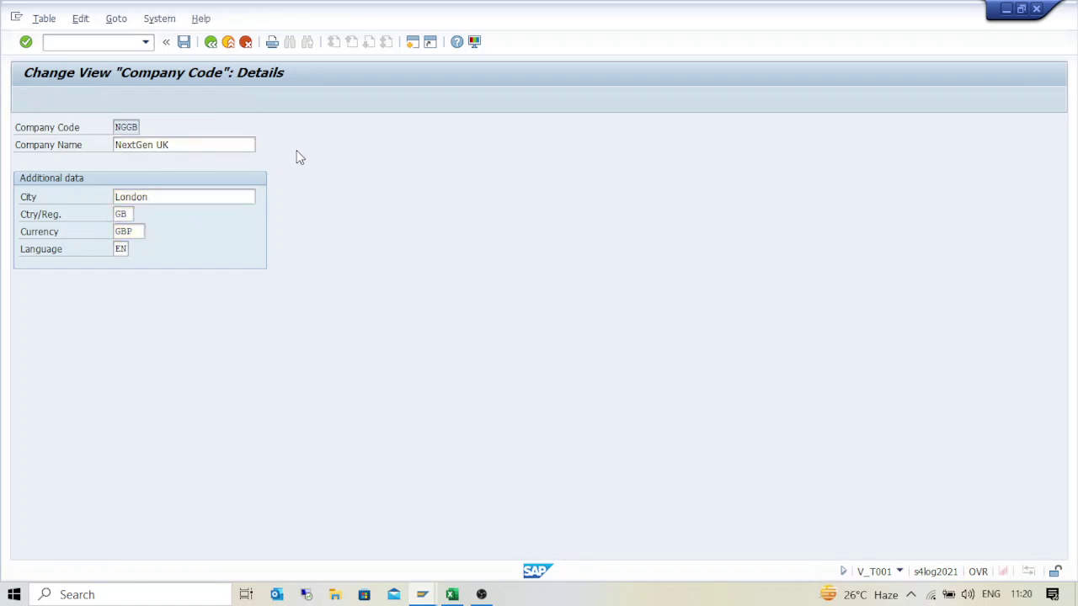
pyautogui.press('Return')
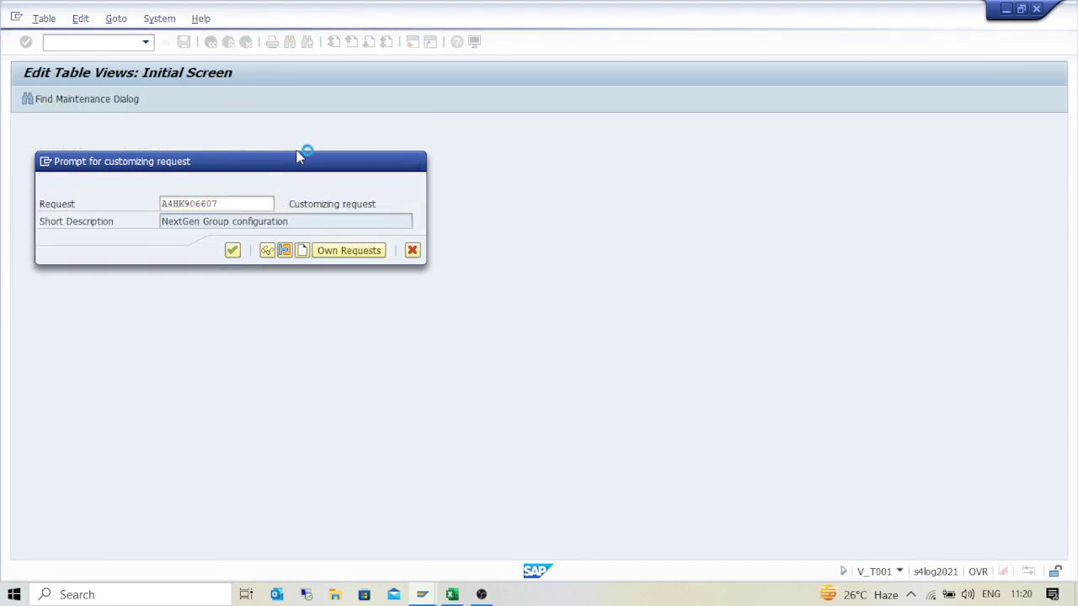
pyautogui.press('F3')
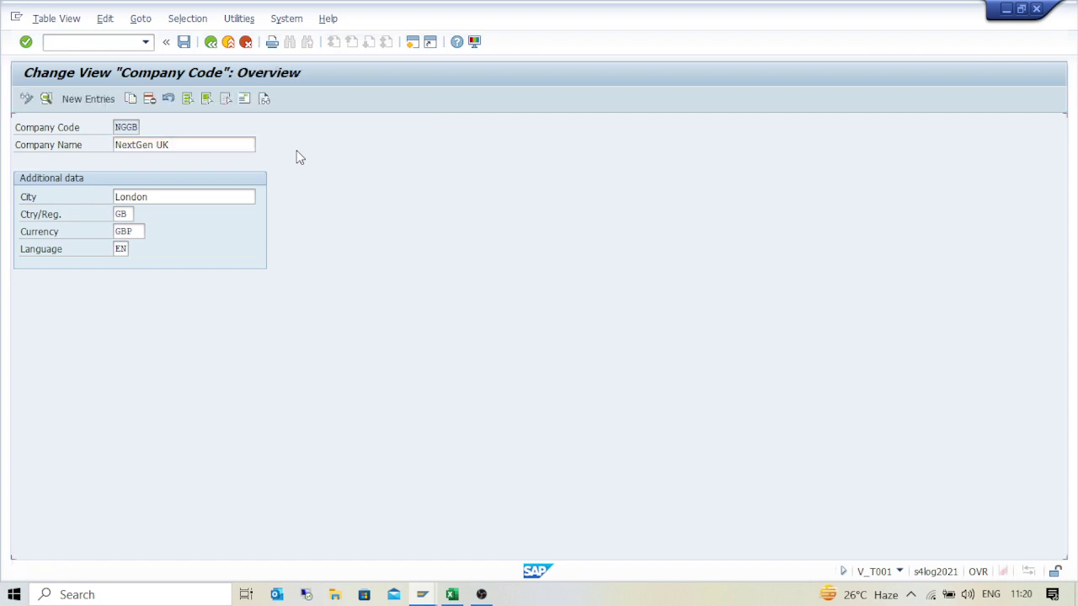
# Open the details of company code NGNL and set its company name to "NextGen Netherlands".
pyautogui.doubleClick(142, 164)
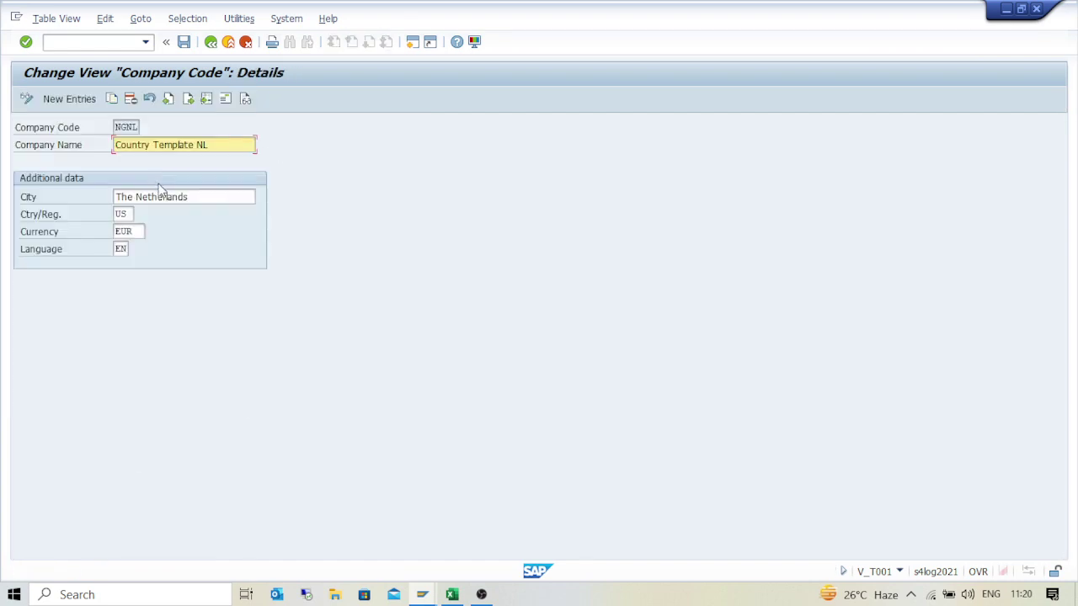
pyautogui.hotkey('shift', 'End')
pyautogui.press('Delete')
pyautogui.press('Down')
pyautogui.press('Down')
pyautogui.press('Down')
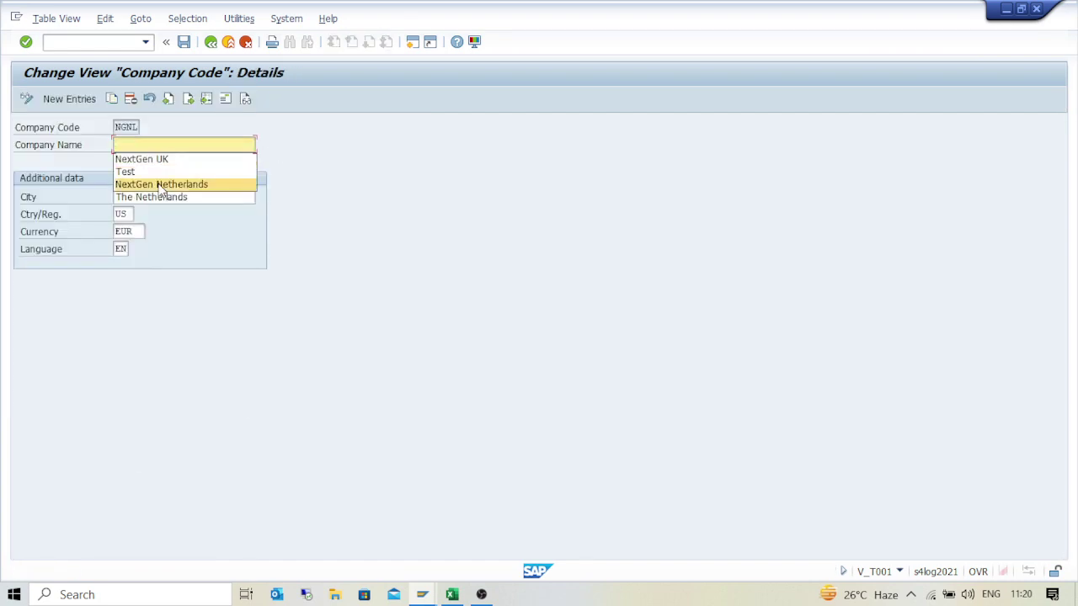
pyautogui.press('Return')
# Change the city of company code NGNL to Eindhoven.
pyautogui.press('Tab')
pyautogui.hotkey('shift', 'End')
pyautogui.press('Delete')
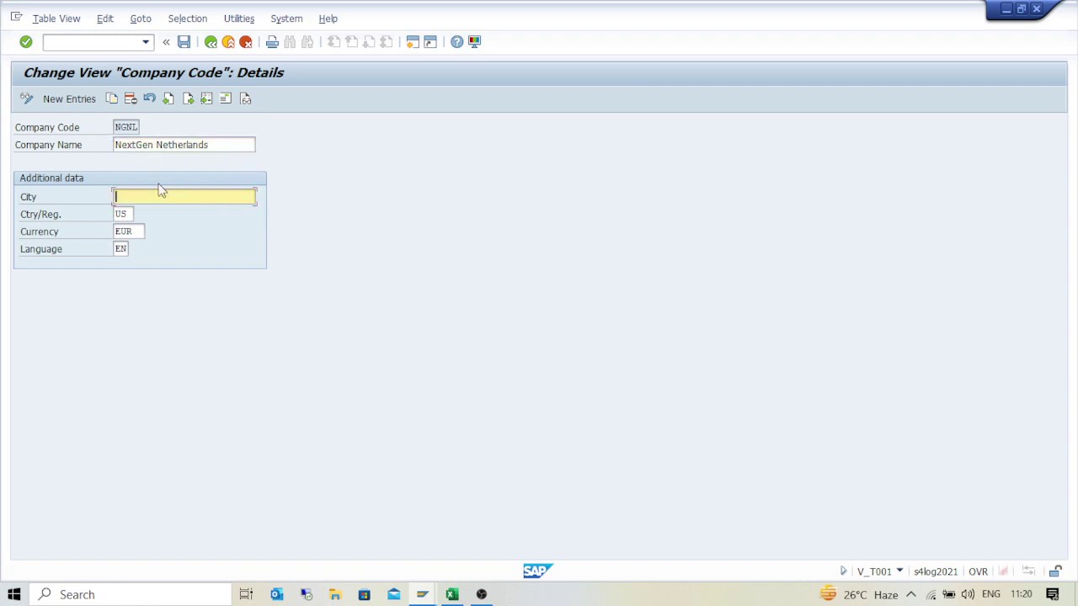
pyautogui.press('Down')
pyautogui.press('Down')
pyautogui.press('Return')
pyautogui.press('Tab')
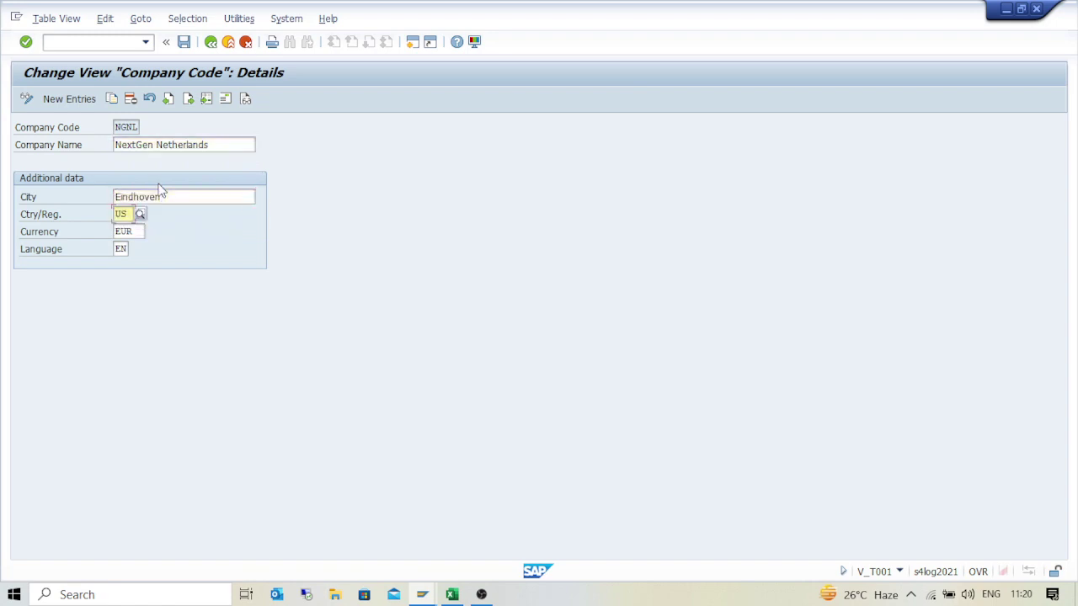
# Set the country of company code NGNL to NL and save the entry.
pyautogui.hotkey('shift', 'End')
pyautogui.press('Delete')
pyautogui.write('NL')
pyautogui.press('Return')
pyautogui.press('Return')
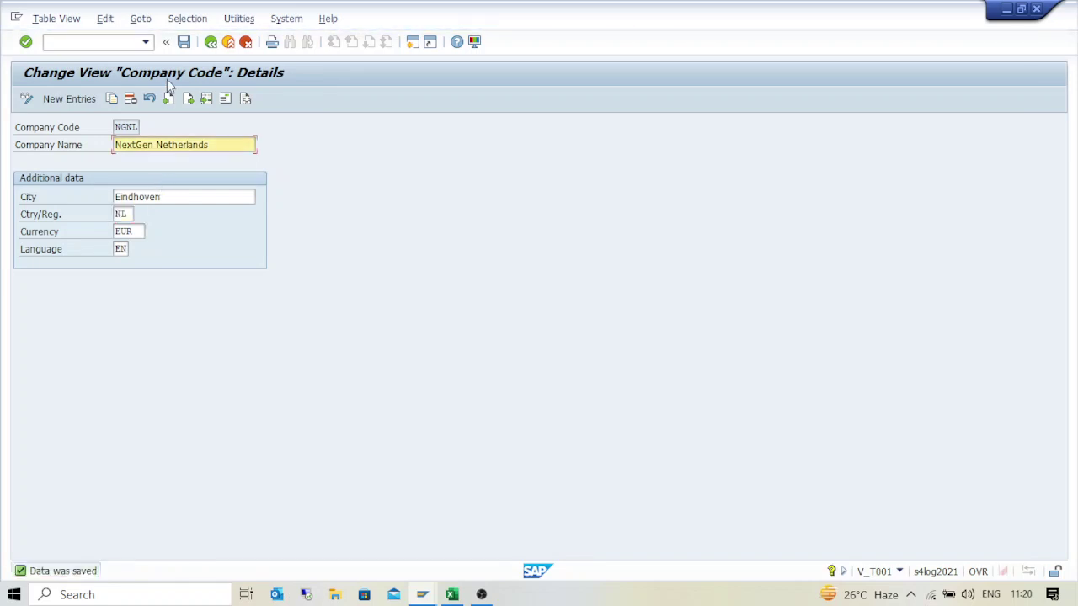
# Leave the company code maintenance and its activity selection, returning to the IMG structure.
pyautogui.click(211, 42)
pyautogui.click(211, 44)
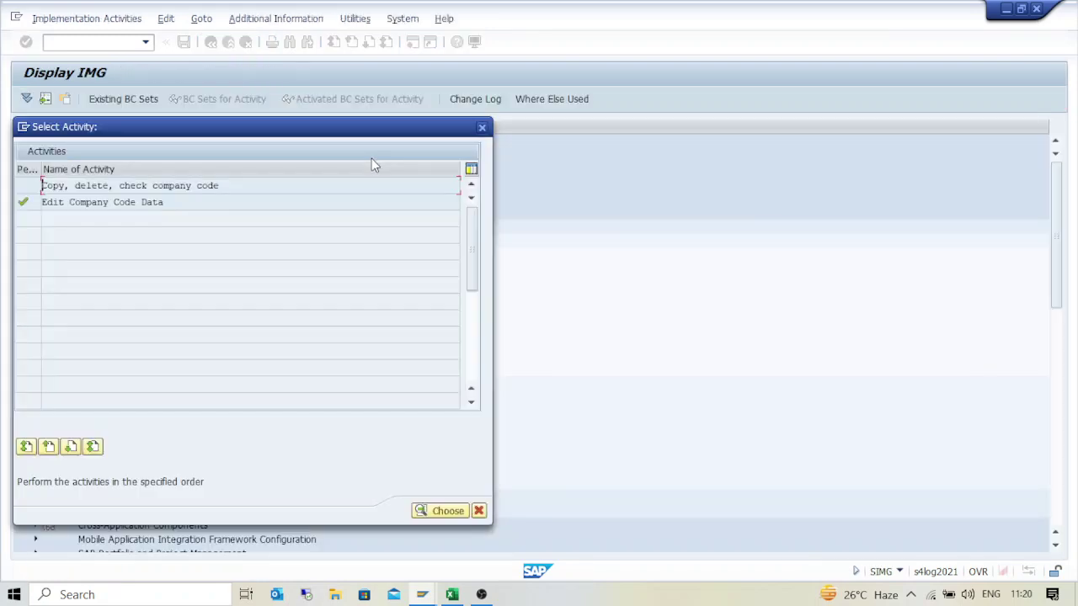
pyautogui.press('Escape')
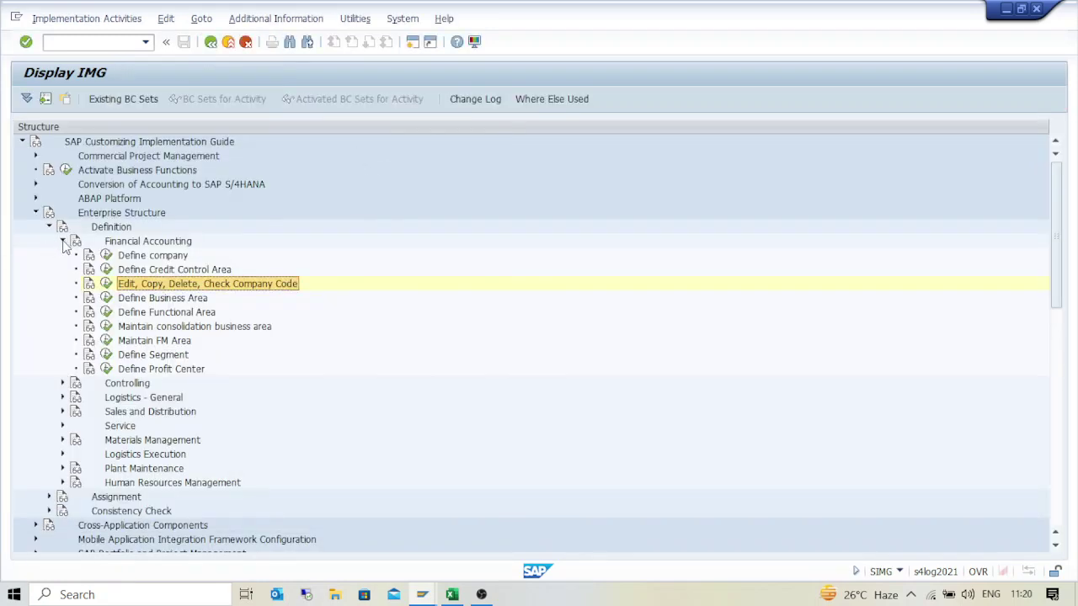
# Try to open the Maintain Controlling Area activity under Enterprise Structure, Definition, Controlling, declining to display locked data.
pyautogui.click(63, 242)
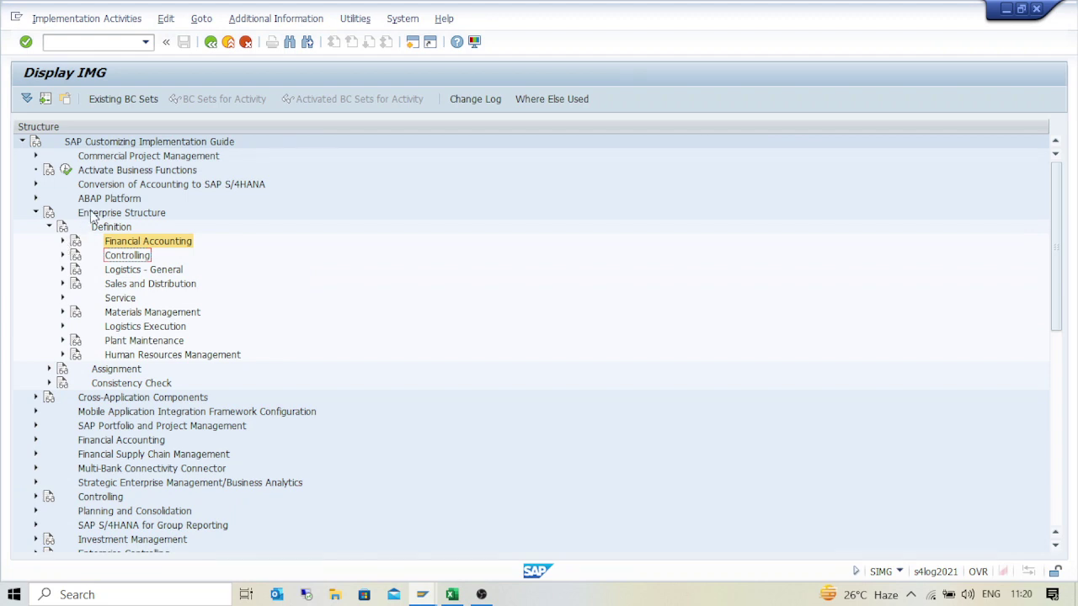
pyautogui.click(93, 215)
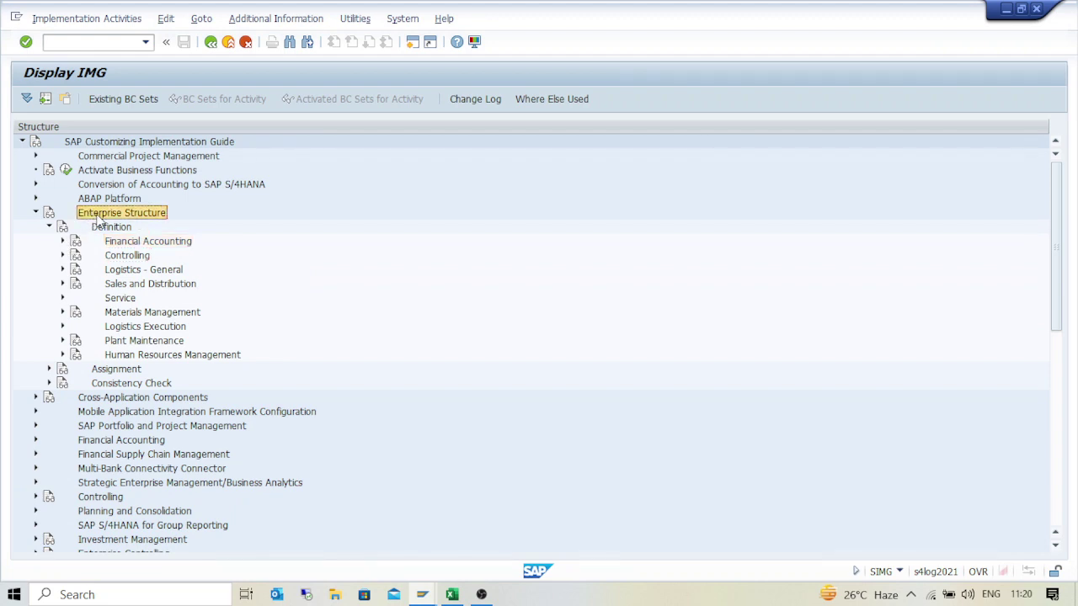
pyautogui.click(63, 255)
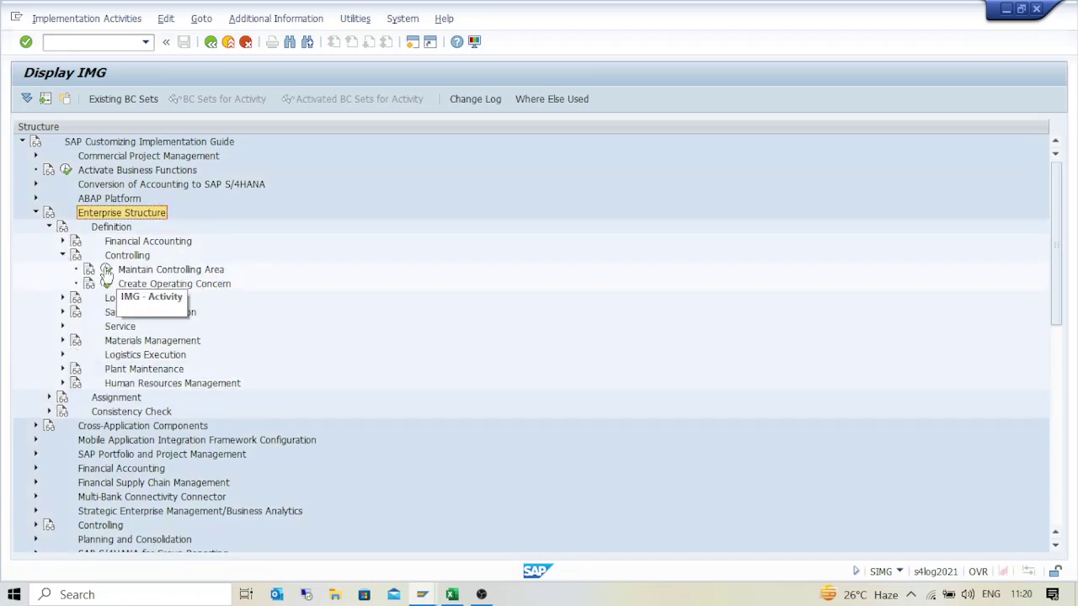
pyautogui.click(108, 269)
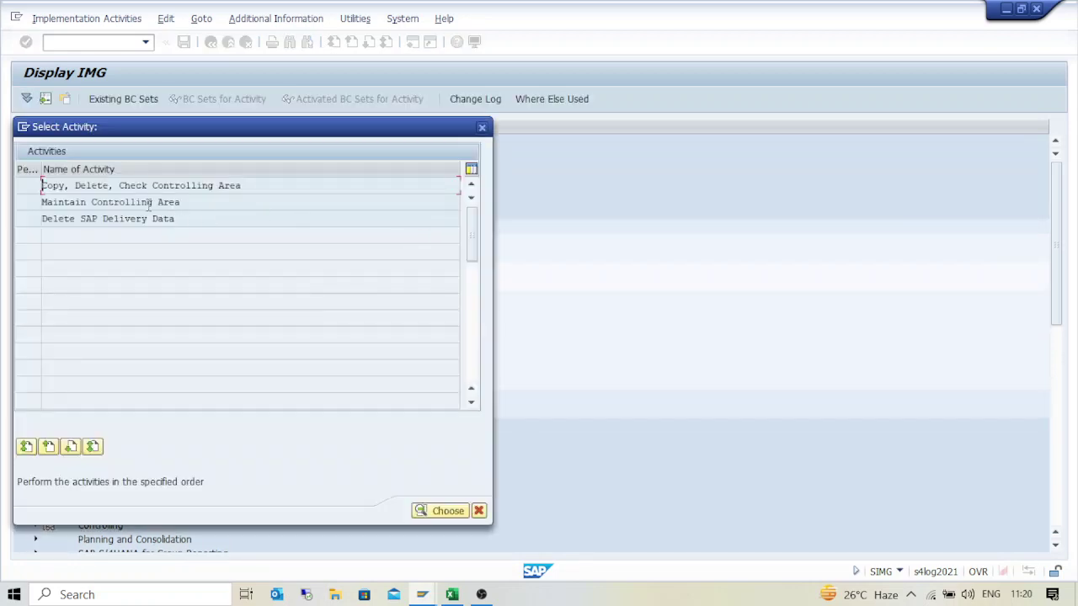
pyautogui.doubleClick(150, 204)
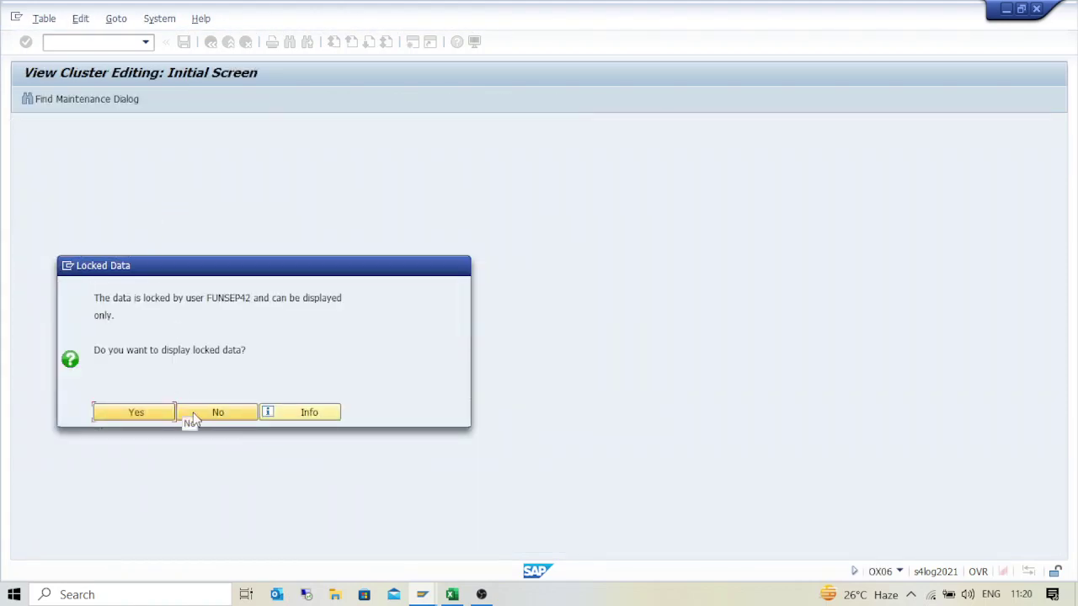
pyautogui.click(222, 414)
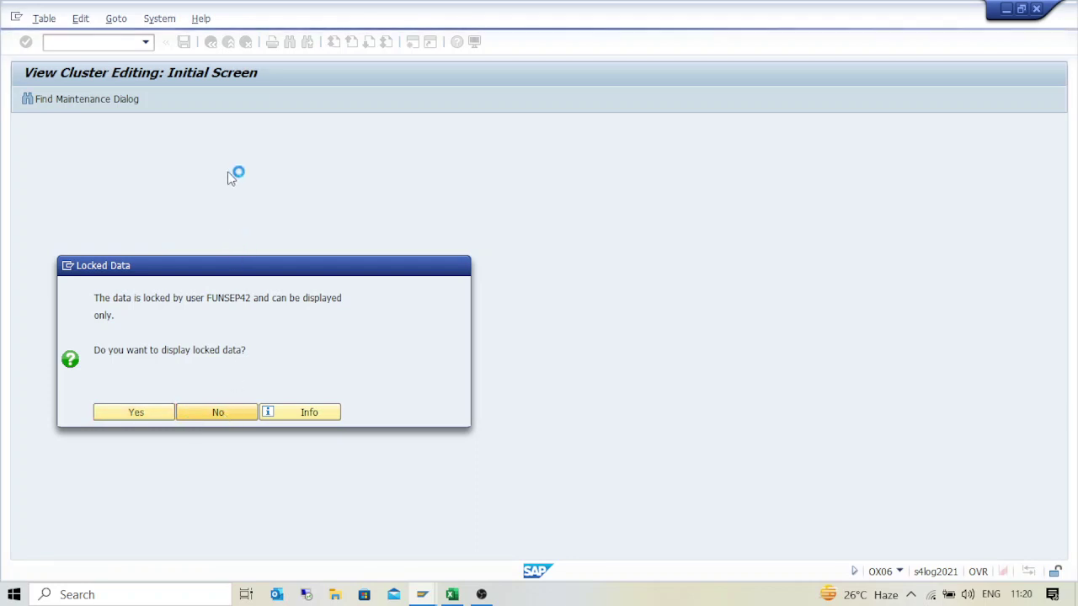
pyautogui.press('Escape')
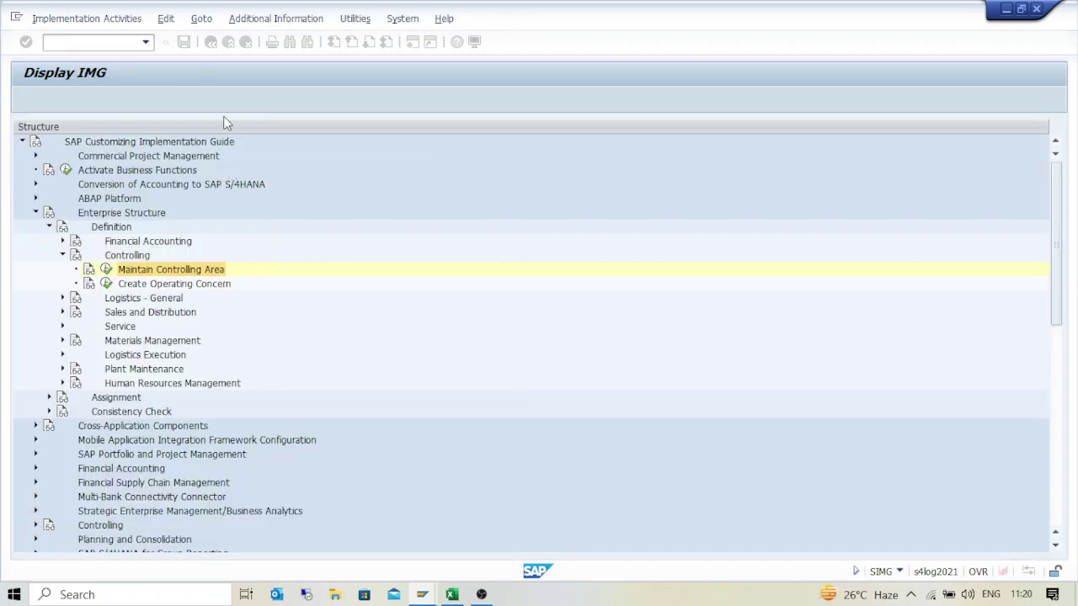
# Open the Define company activity under Definition, Financial Accounting, and reposition the list of internal trading partners.
pyautogui.click(63, 240)
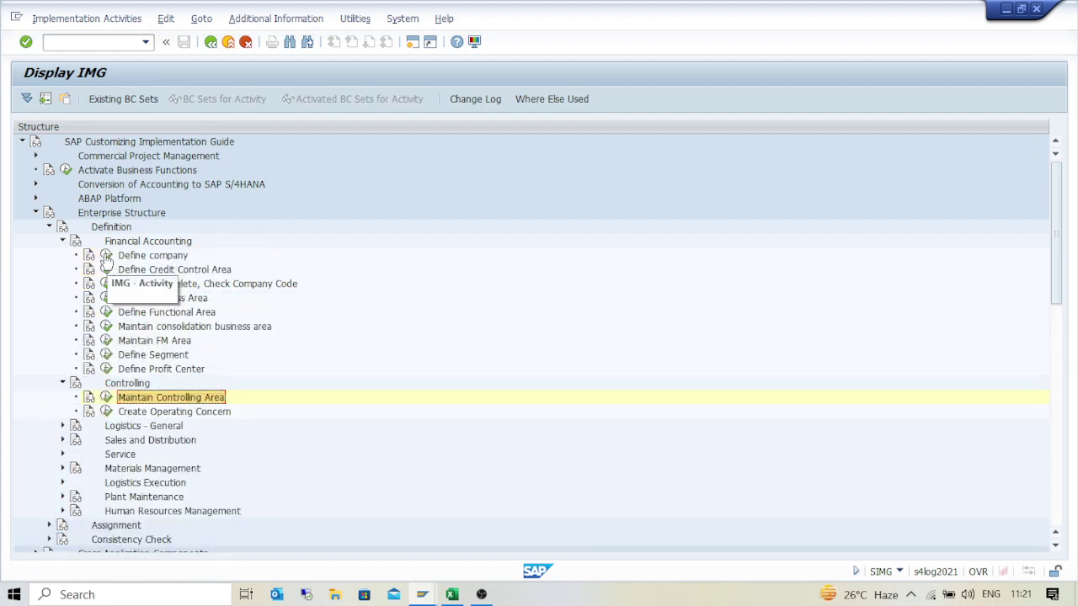
pyautogui.click(106, 258)
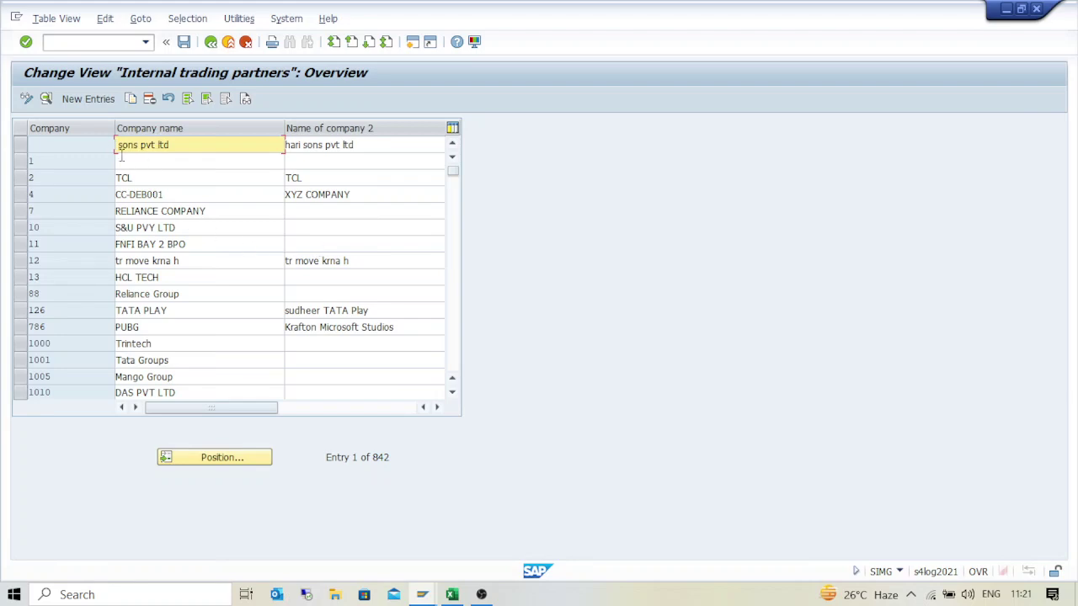
pyautogui.click(203, 462)
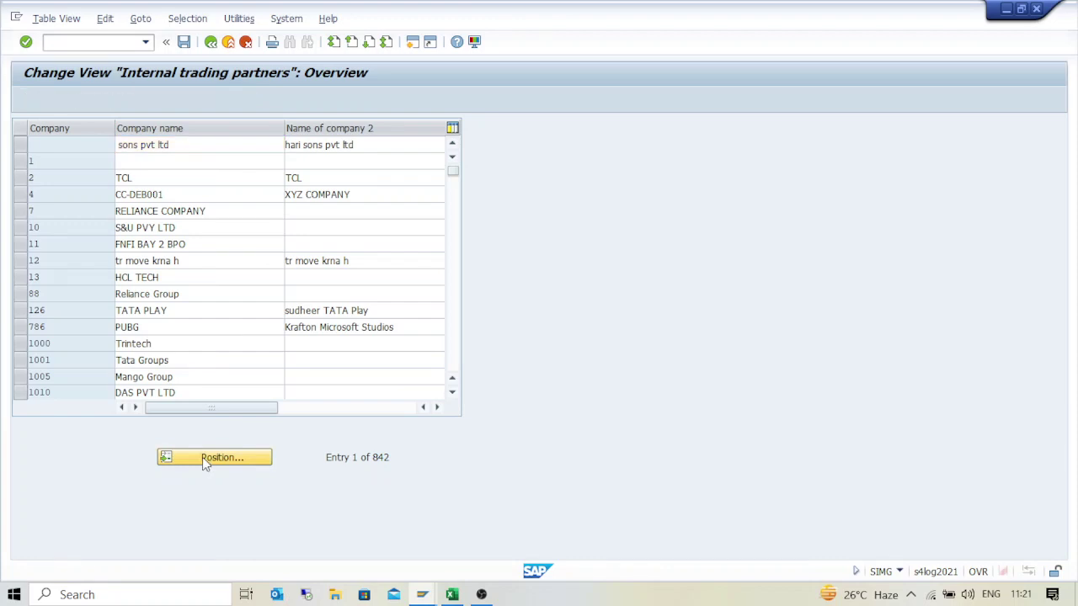
pyautogui.write('1001')
pyautogui.press('Return')
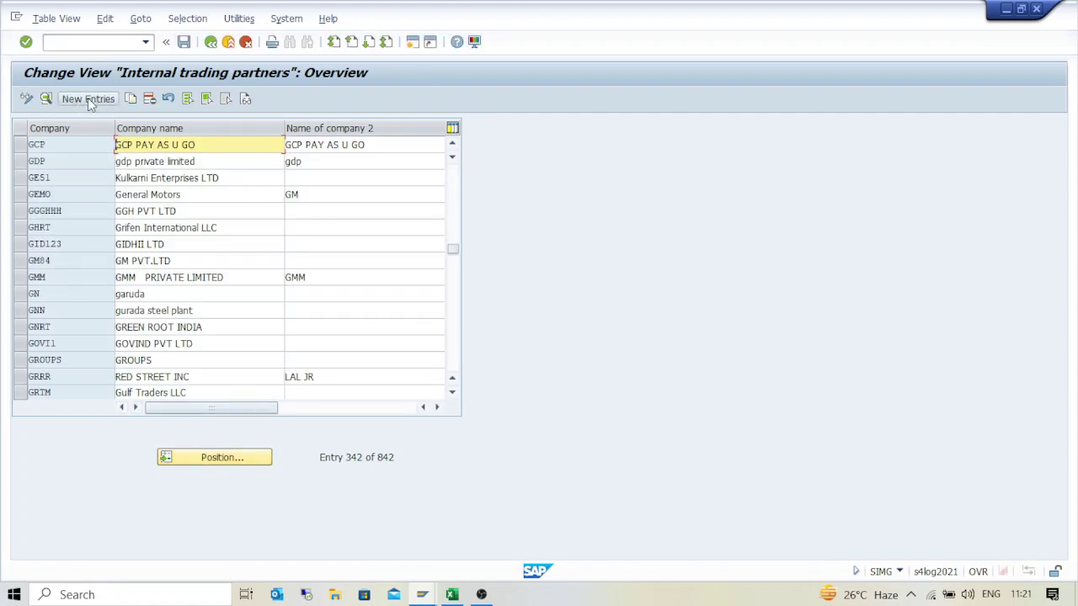
# Start a new company entry and fill its company ID with NGNL copied from the FICO Org Structure workbook in Excel.
pyautogui.click(86, 99)
pyautogui.hotkey('alt', 'Tab')
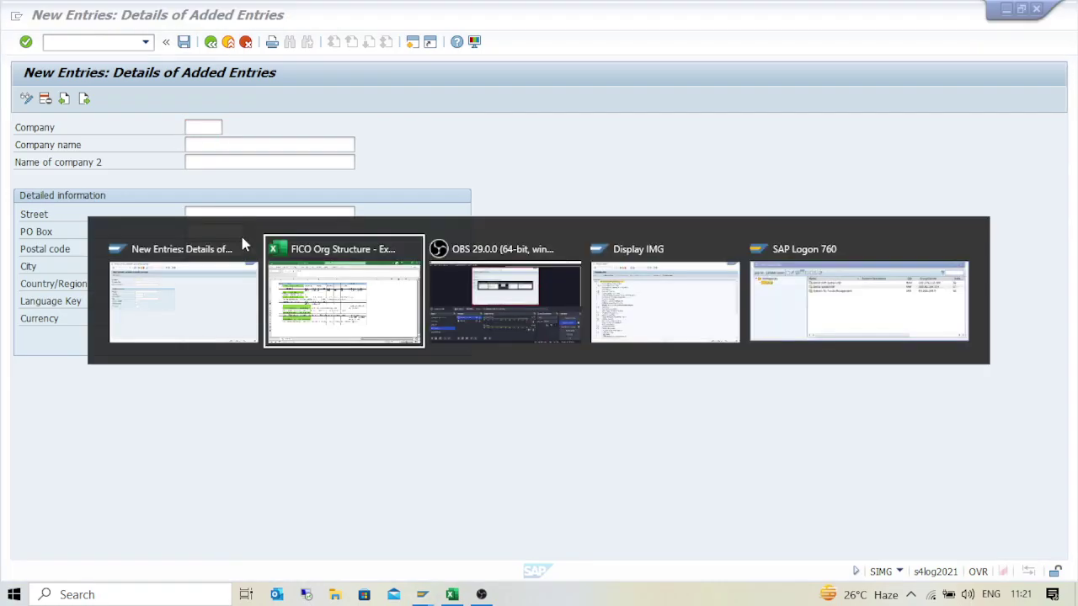
pyautogui.click(271, 288)
pyautogui.hotkey('ctrl', 'c')
pyautogui.hotkey('alt', 'Tab')
pyautogui.hotkey('ctrl', 'v')
# Copy "Nex Gen Netherland" from the Excel workbook into the company name of the new SAP entry.
pyautogui.click(204, 148)
pyautogui.hotkey('alt', 'Tab')
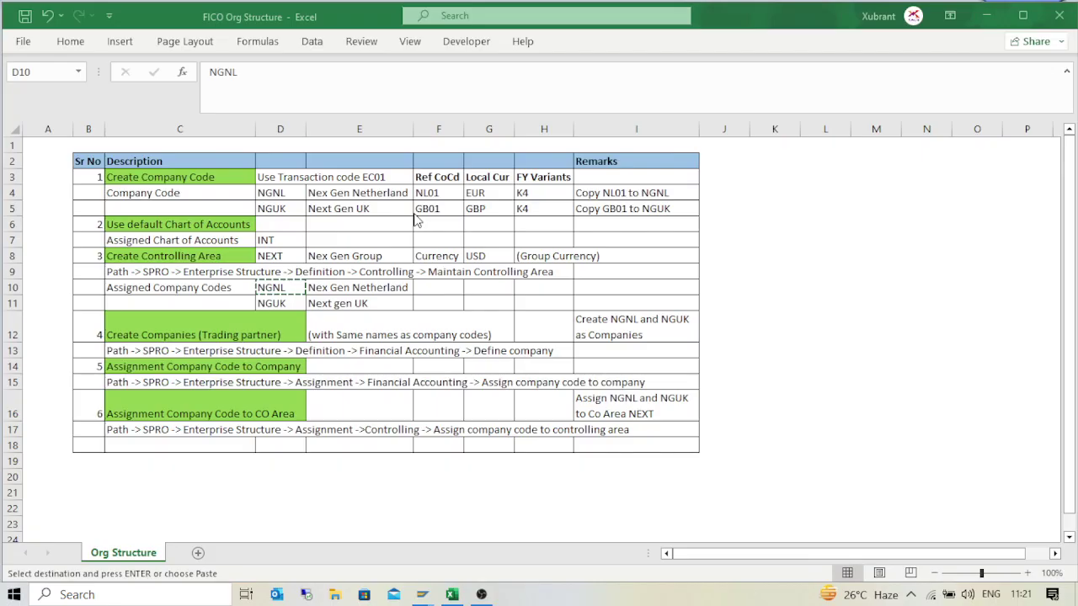
pyautogui.click(356, 288)
pyautogui.hotkey('ctrl', 'c')
pyautogui.hotkey('alt', 'Tab')
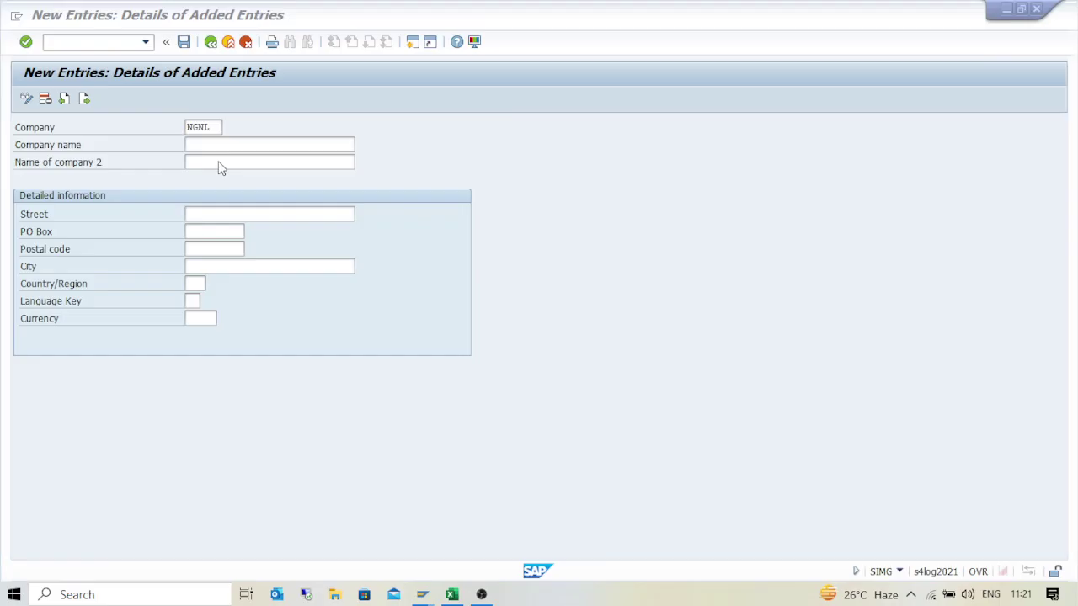
pyautogui.hotkey('ctrl', 'v')
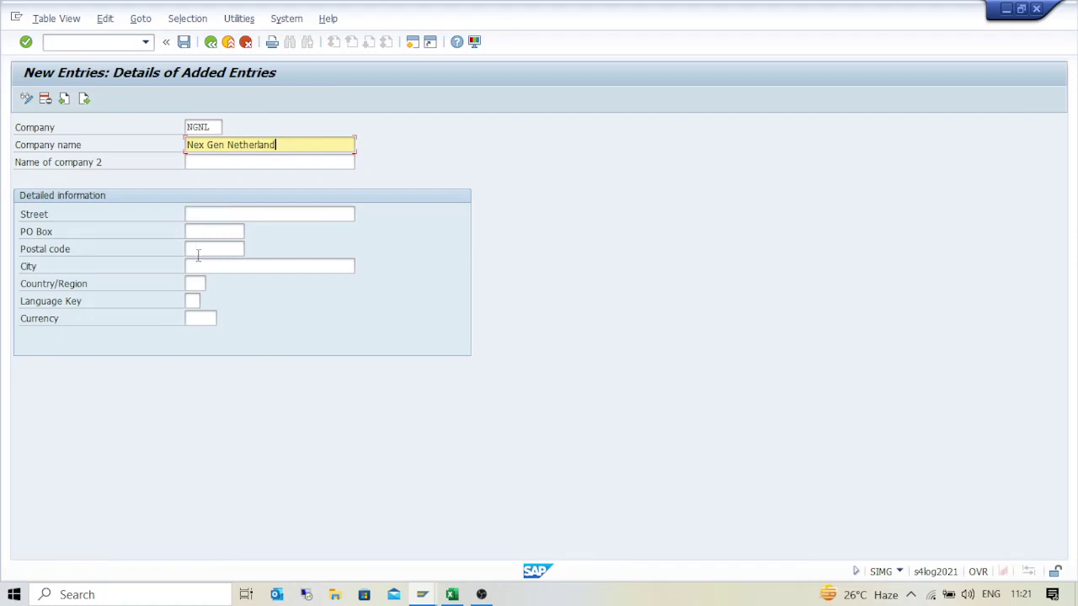
# Set company NGNL's language key to EN, currency to EUR and country to NL.
pyautogui.click(192, 300)
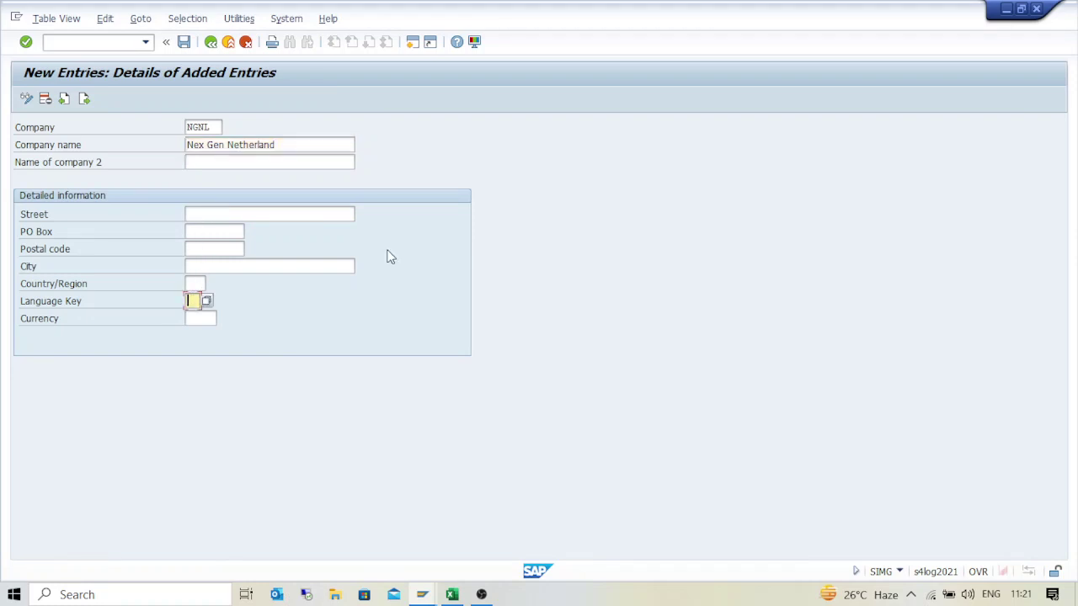
pyautogui.click(201, 319)
pyautogui.write('EUR')
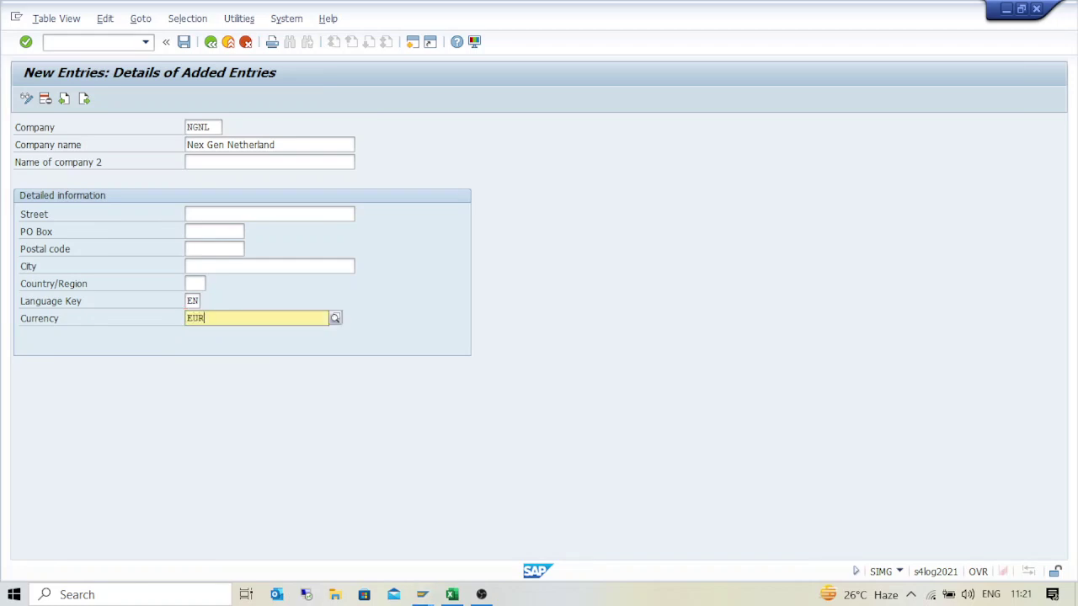
pyautogui.press('Return')
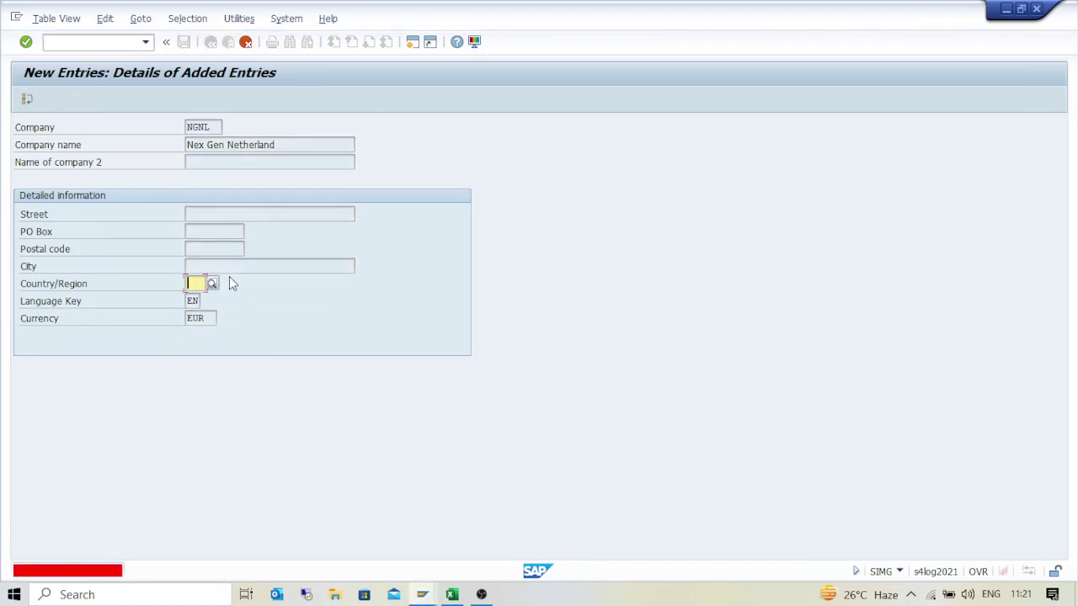
pyautogui.write('NL')
pyautogui.press('Return')
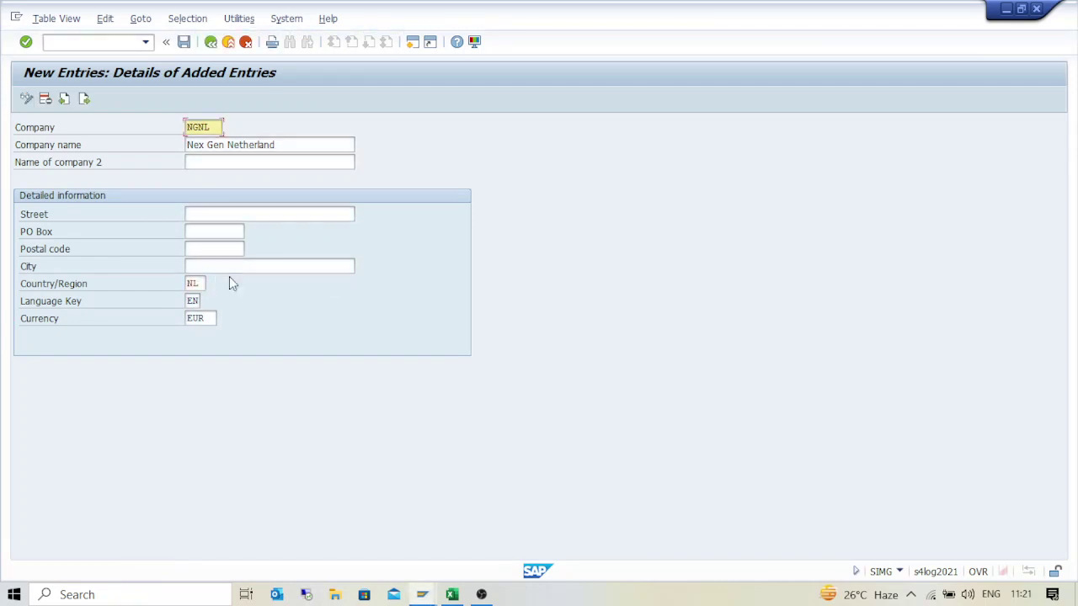
# Save company NGNL under the NextGen Group configuration request and return to the internal trading partners list.
pyautogui.hotkey('ctrl', 's')
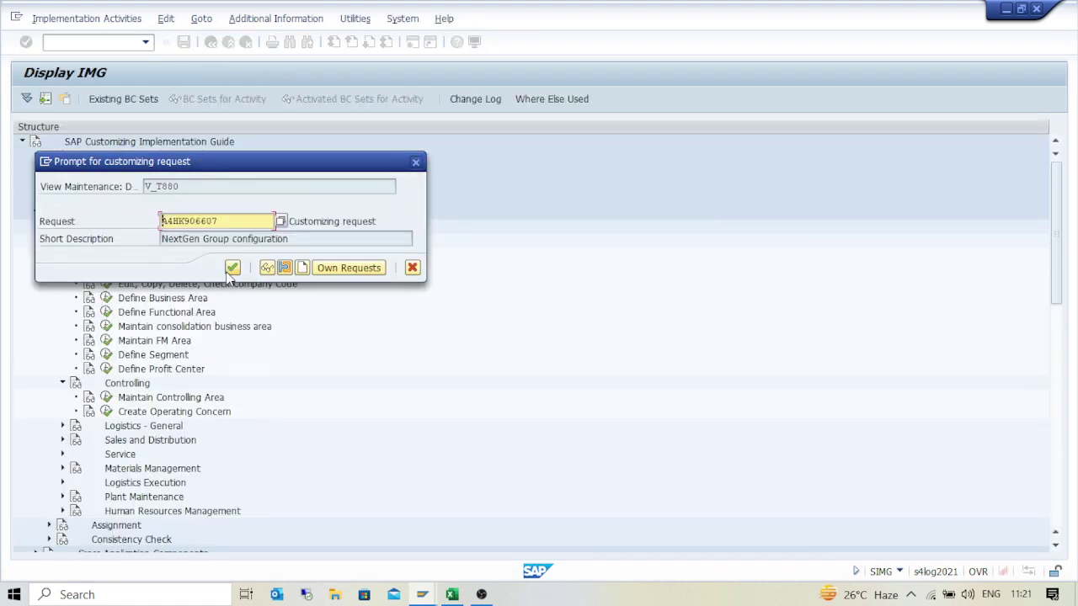
pyautogui.click(233, 268)
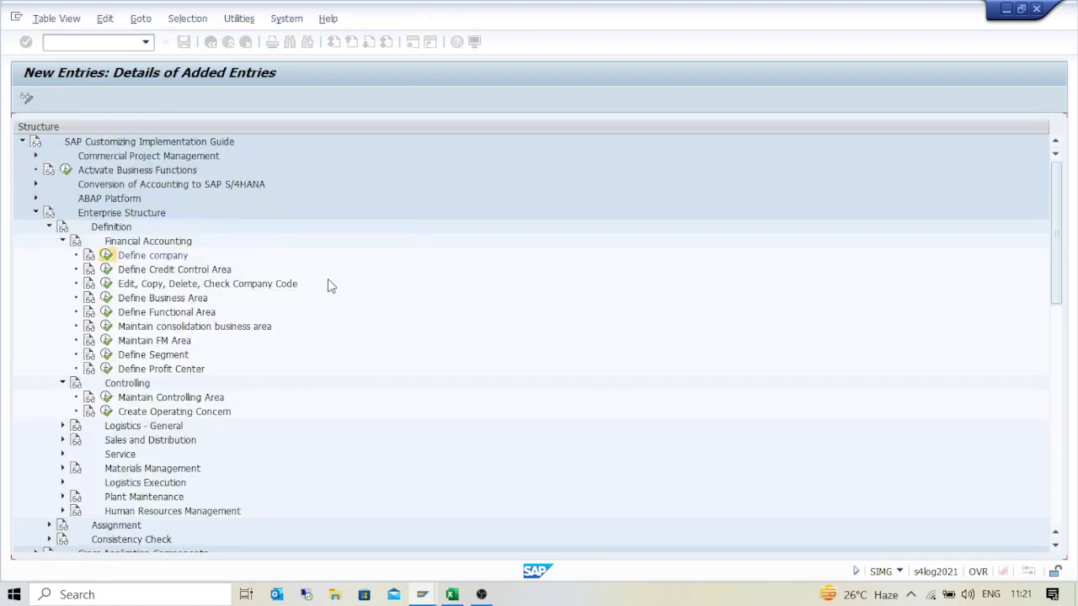
pyautogui.press('F3')
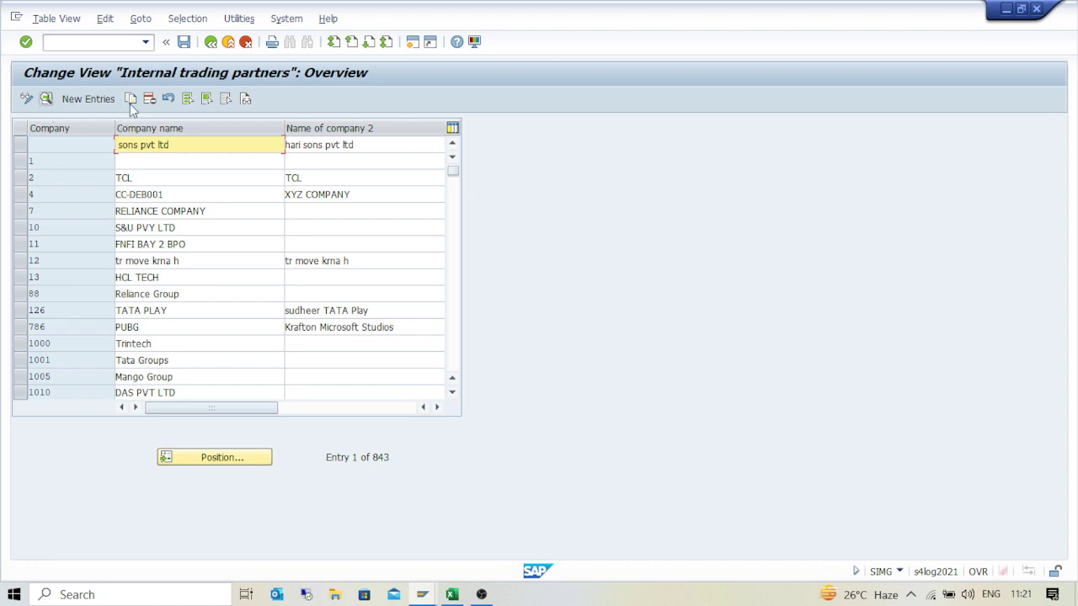
# Start a new company entry with the ID NGUK and the company name "Next Gen UK".
pyautogui.click(88, 98)
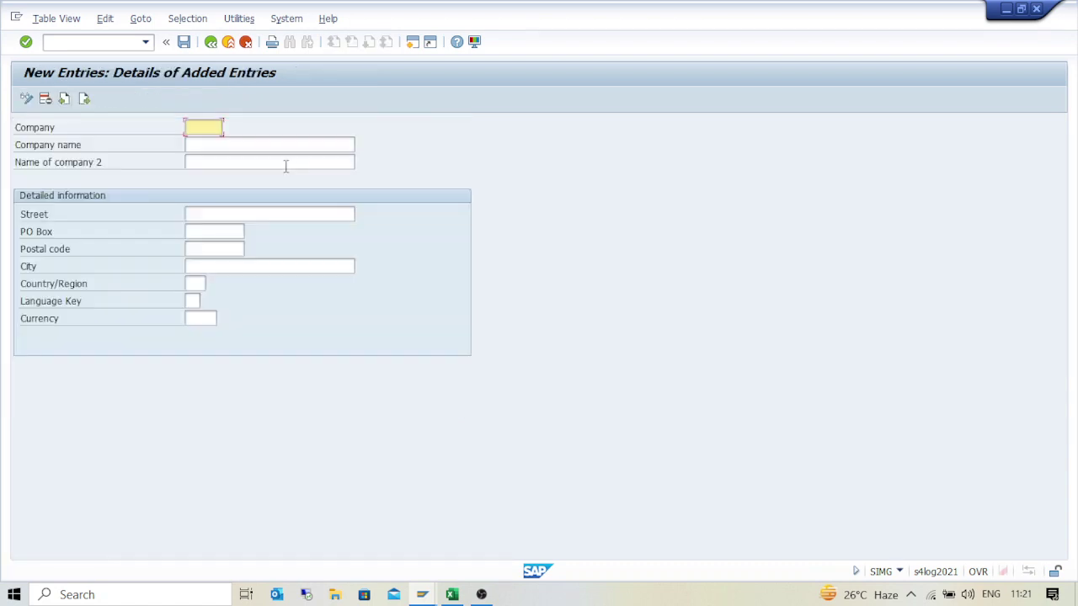
pyautogui.hotkey('alt', 'Tab')
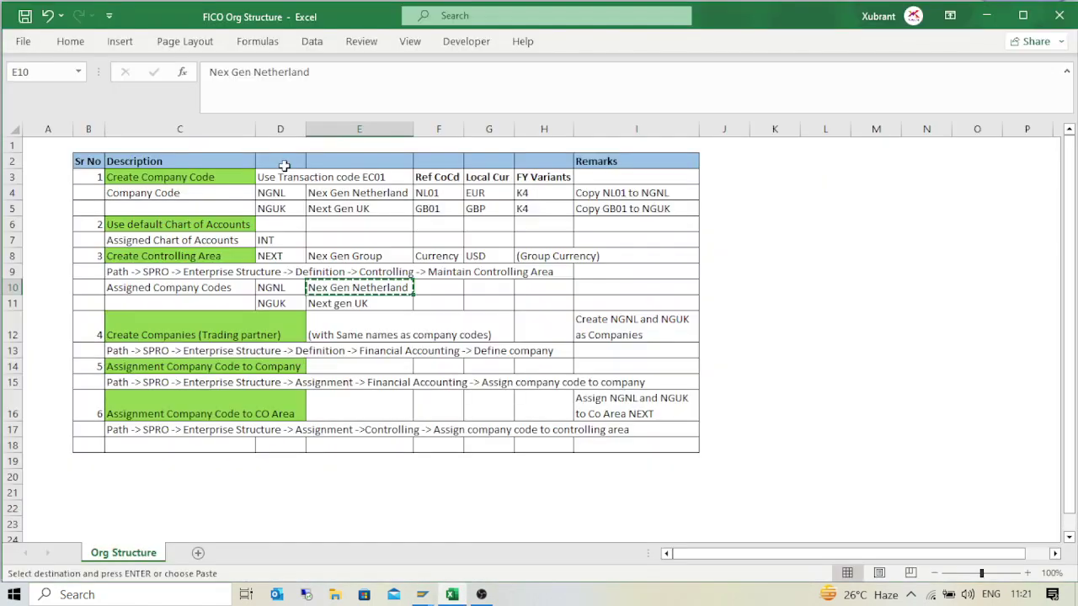
pyautogui.hotkey('alt', 'Tab')
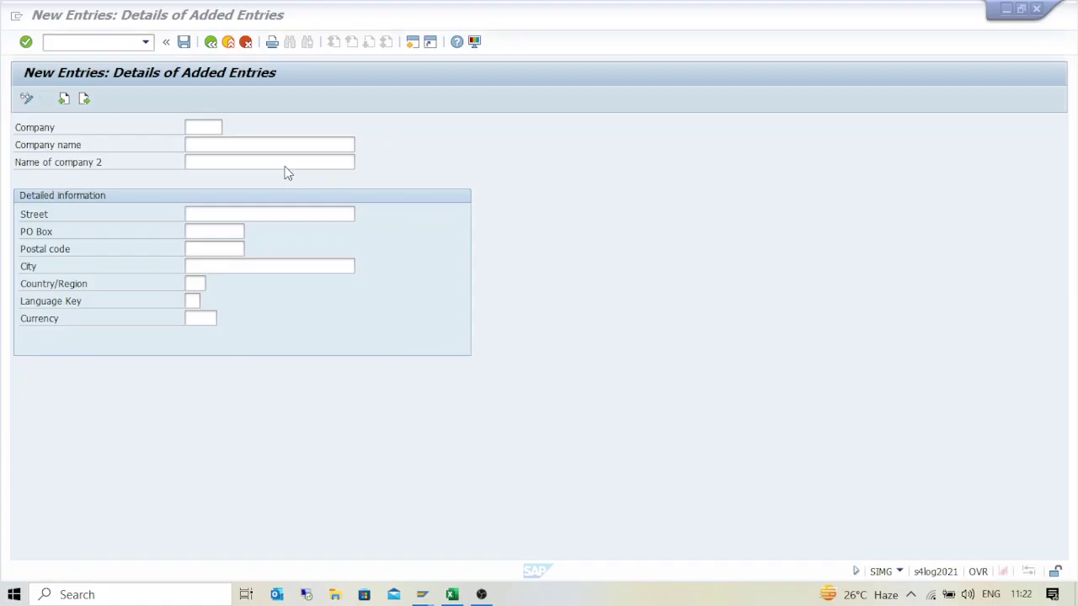
pyautogui.write('NGUK')
pyautogui.press('Tab')
pyautogui.write('Next gen UK')
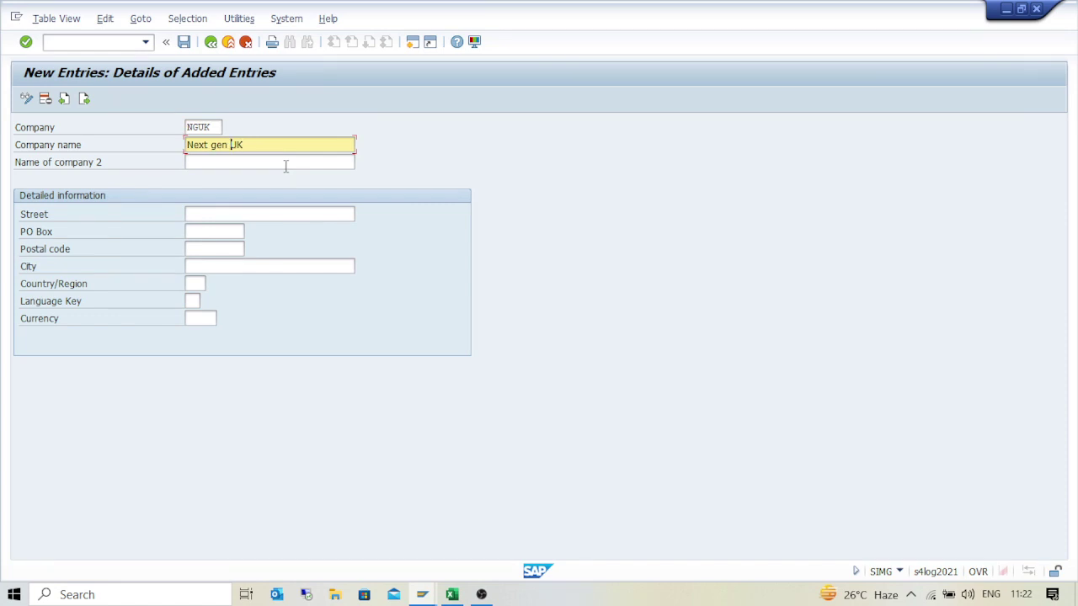
pyautogui.write('G')
# Set company NGUK's country to GB, language key to EN and currency to GBP.
pyautogui.press('Tab')
pyautogui.press('Tab')
pyautogui.press('Tab')
pyautogui.press('Tab')
pyautogui.press('Tab')
pyautogui.press('Tab')
pyautogui.write('GB')
pyautogui.press('Tab')
pyautogui.write('EN')
pyautogui.press('Tab')
pyautogui.write('GBP')
pyautogui.press('Return')
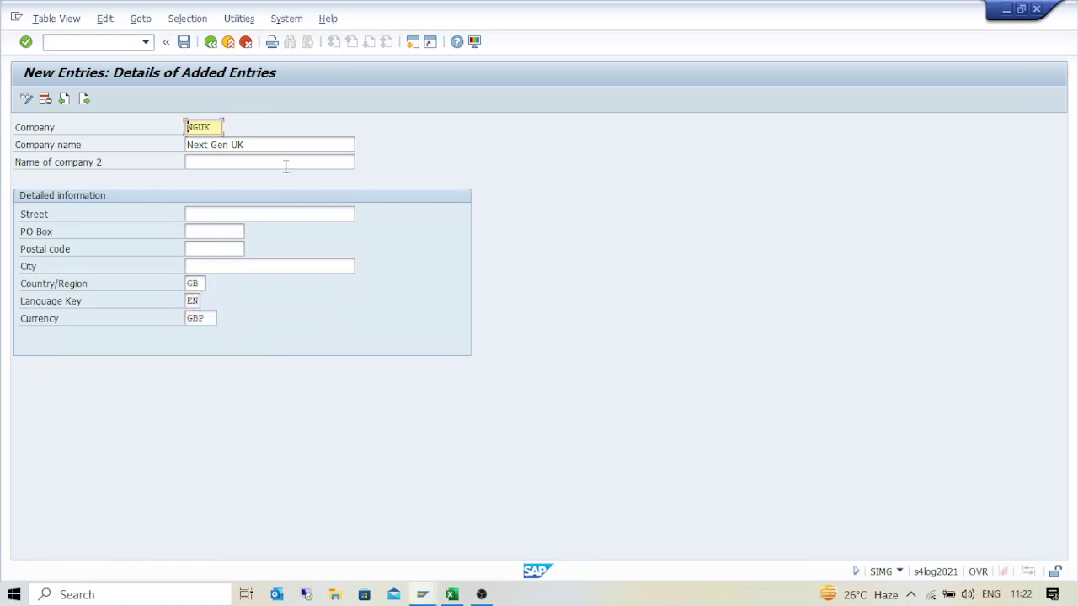
# Save company NGUK and leave the company maintenance view.
pyautogui.hotkey('ctrl', 's')
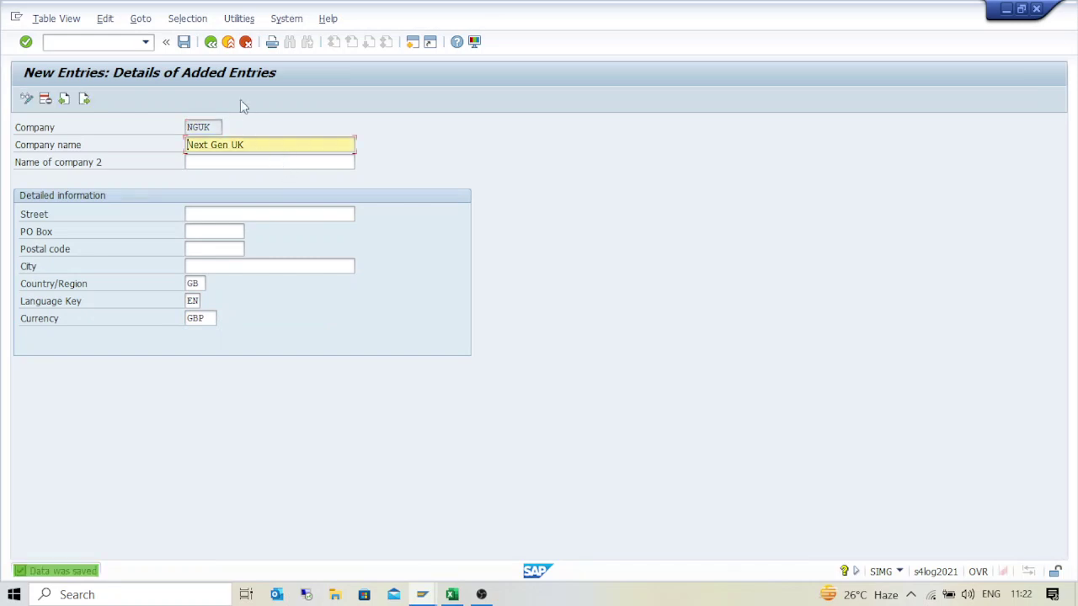
pyautogui.click(228, 42)
pyautogui.hotkey('alt', 'Tab')
pyautogui.click(951, 438)
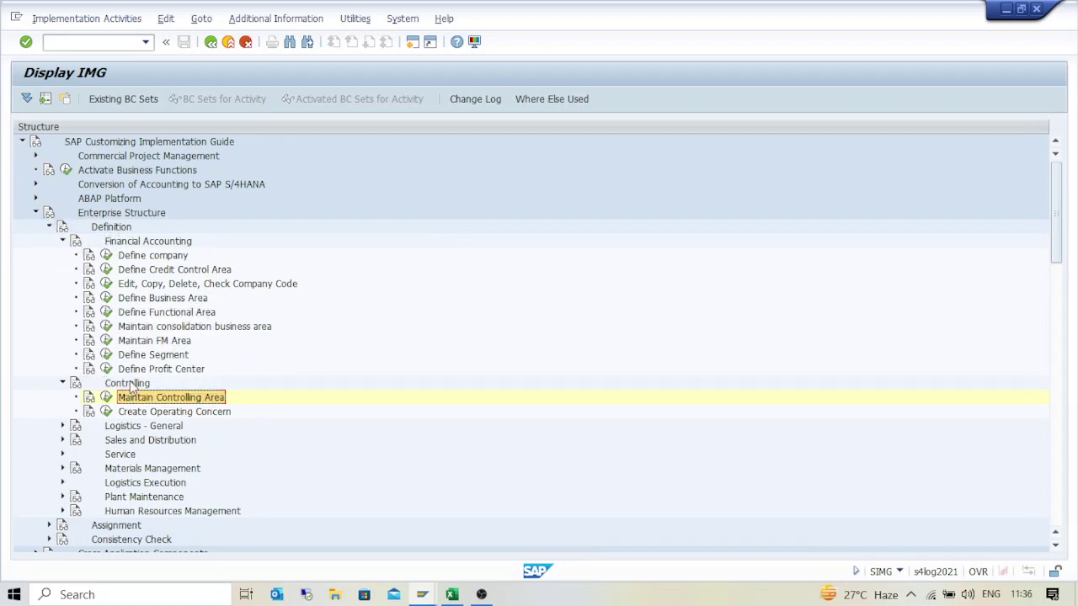
# Open the Maintain Controlling Area activity under Enterprise Structure, Definition, Controlling and acknowledge the message log.
pyautogui.click(106, 397)
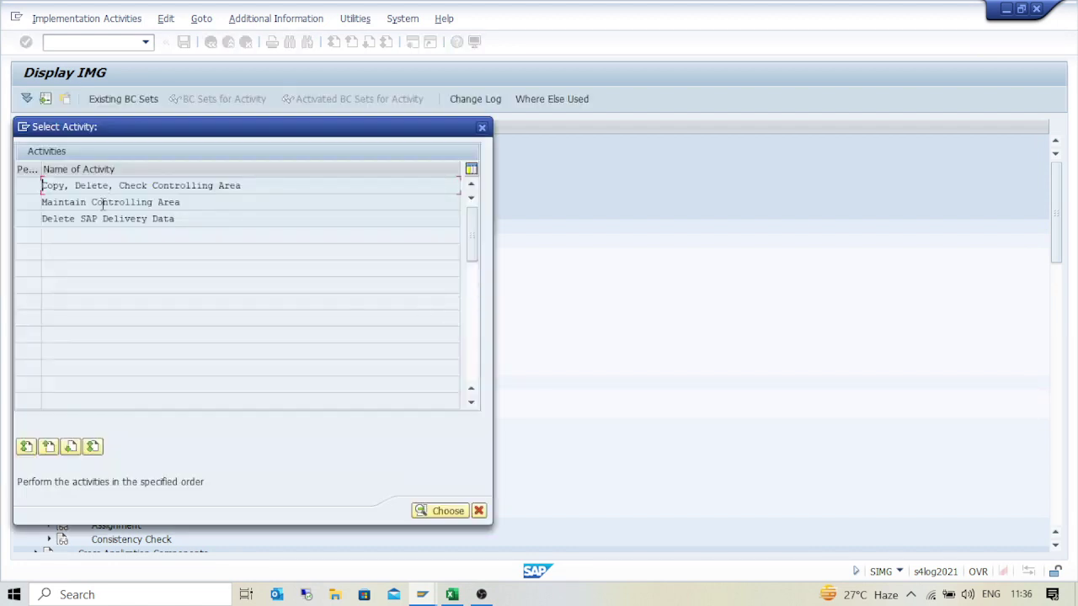
pyautogui.doubleClick(105, 203)
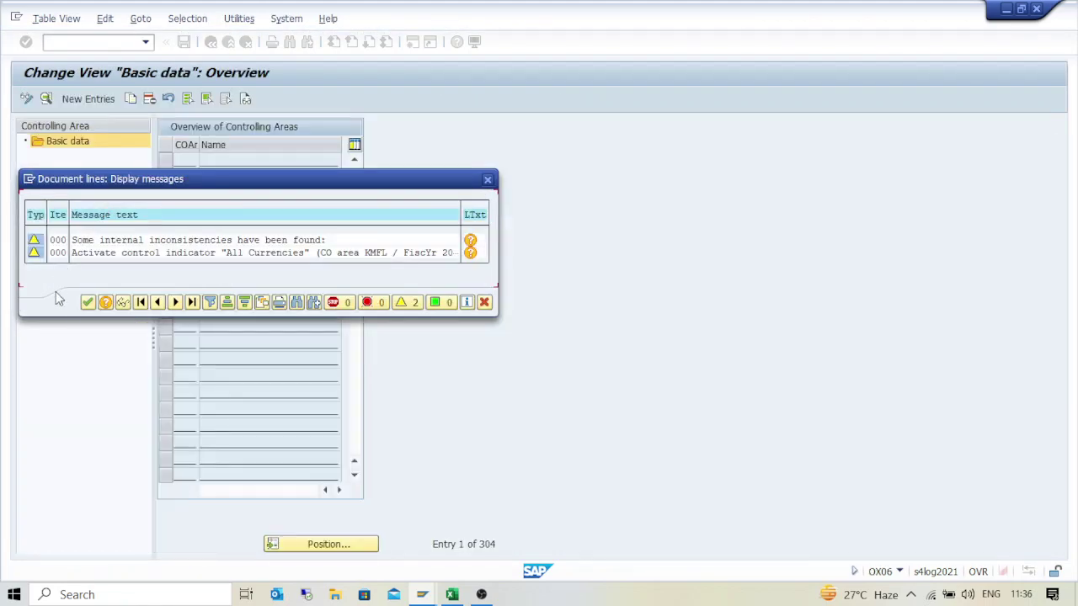
pyautogui.click(88, 302)
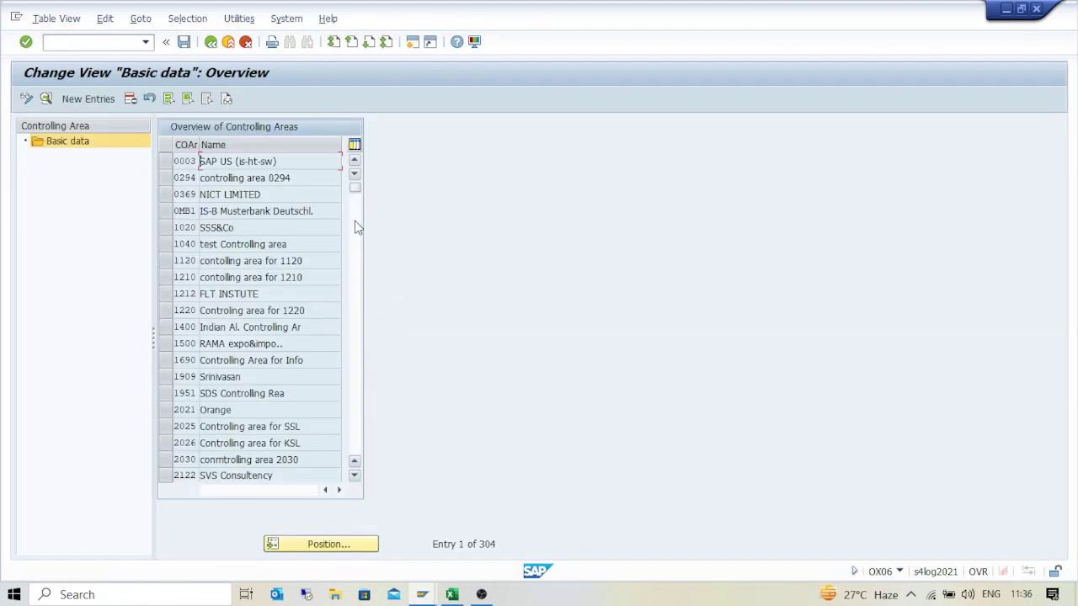
# Start a new controlling area entry with the ID NEXT and the name "Next Gen Group".
pyautogui.click(94, 100)
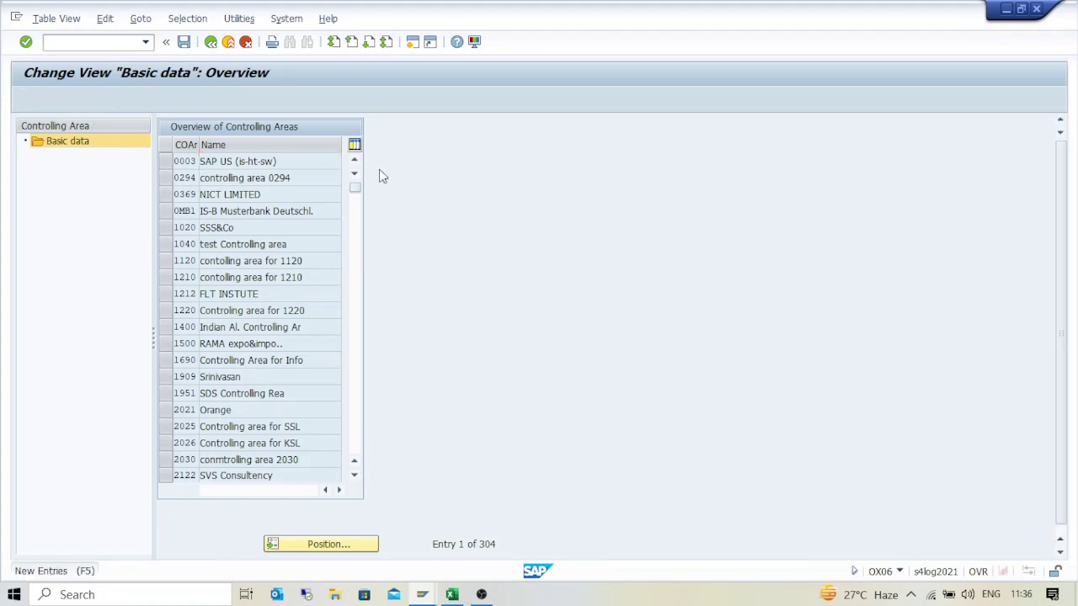
pyautogui.write('NEXT')
pyautogui.press('Tab')
pyautogui.write('Next')
pyautogui.press('Down')
pyautogui.press('Return')
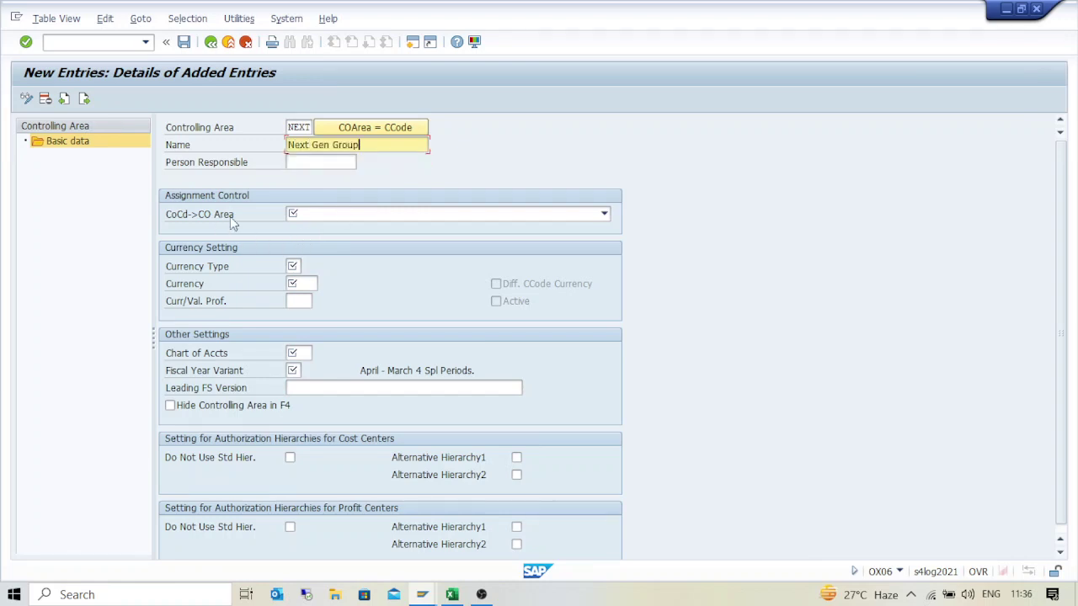
# Set controlling area NEXT to cross-company-code cost accounting with currency type 30, Group currency.
pyautogui.click(343, 213)
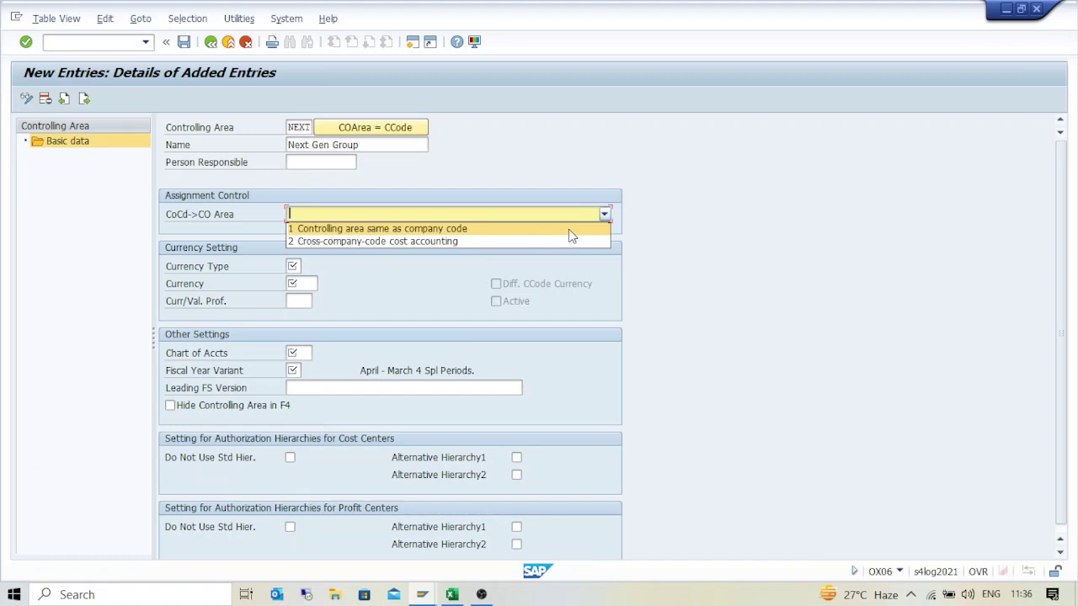
pyautogui.click(394, 242)
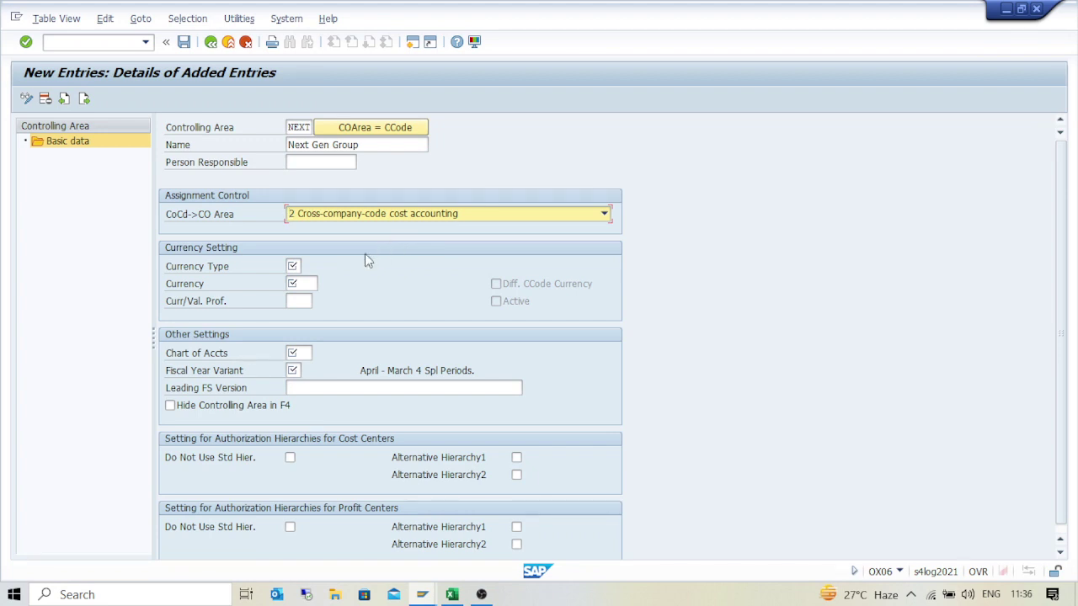
pyautogui.click(295, 264)
pyautogui.press('F4')
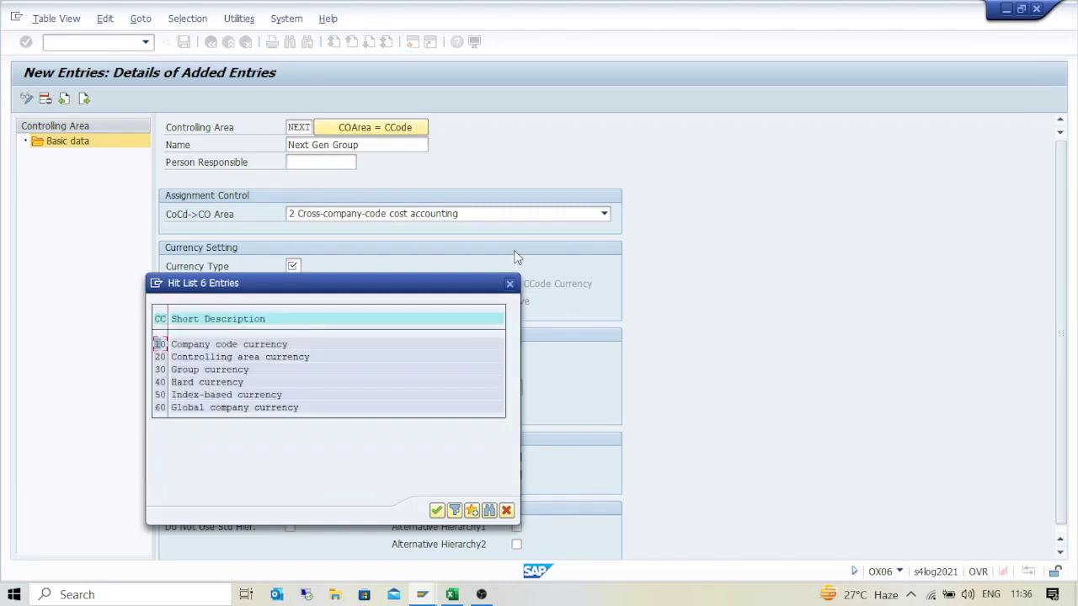
pyautogui.doubleClick(216, 370)
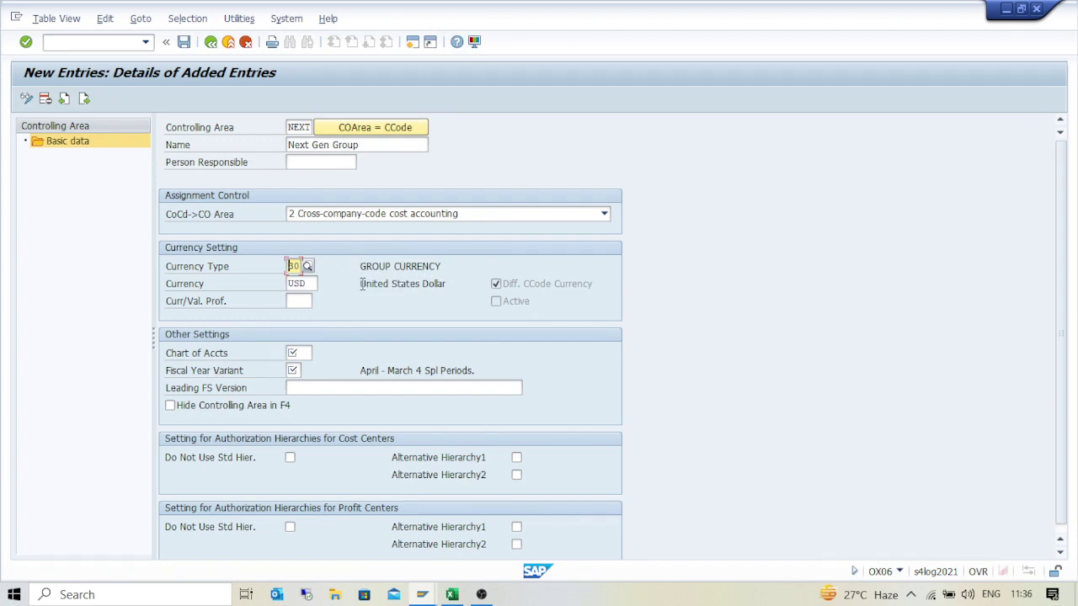
pyautogui.moveTo(358, 283); pyautogui.dragTo(455, 285)
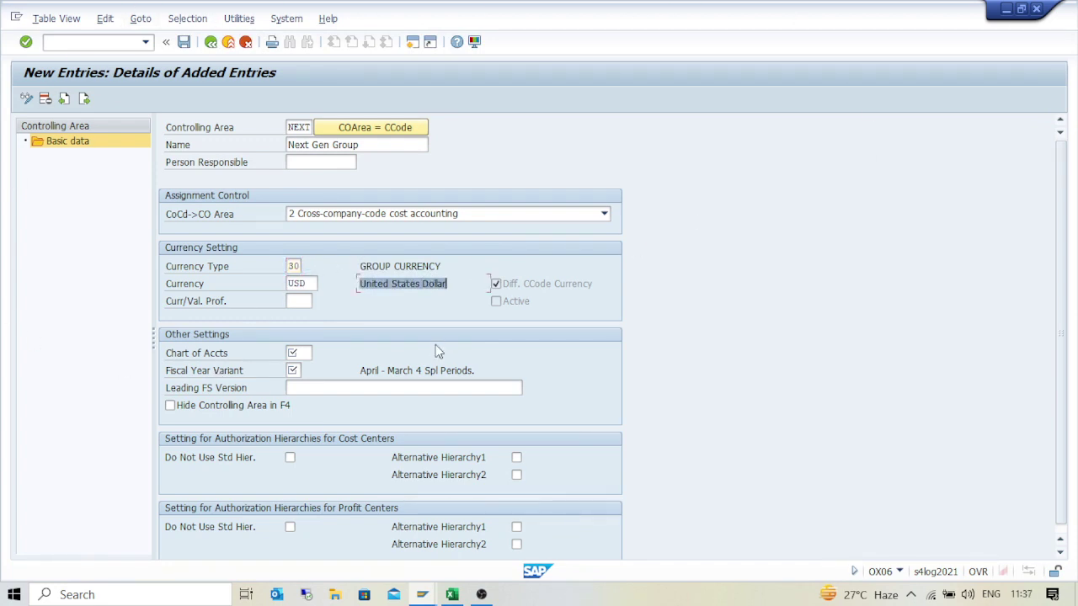
# Assign chart of accounts INT and fiscal year variant K4 to controlling area NEXT.
pyautogui.click(297, 353)
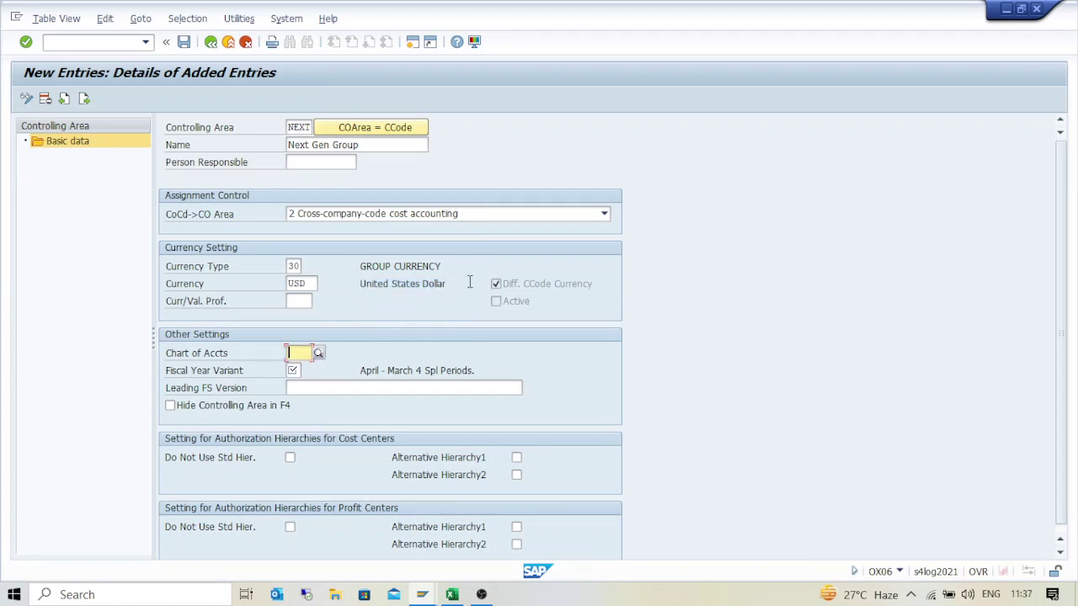
pyautogui.write('I')
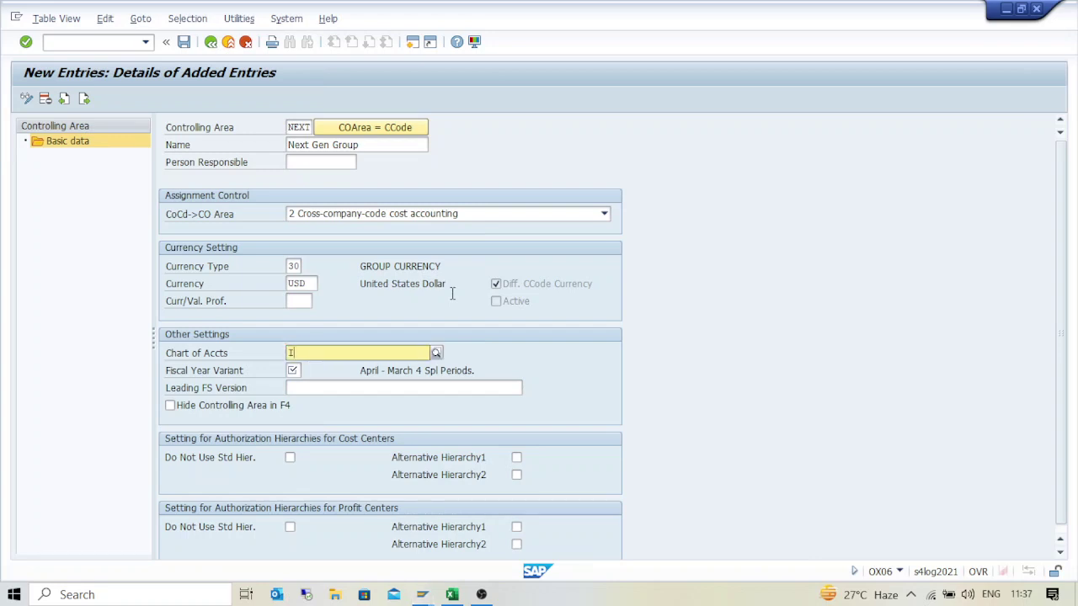
pyautogui.write('NT')
pyautogui.press('Down')
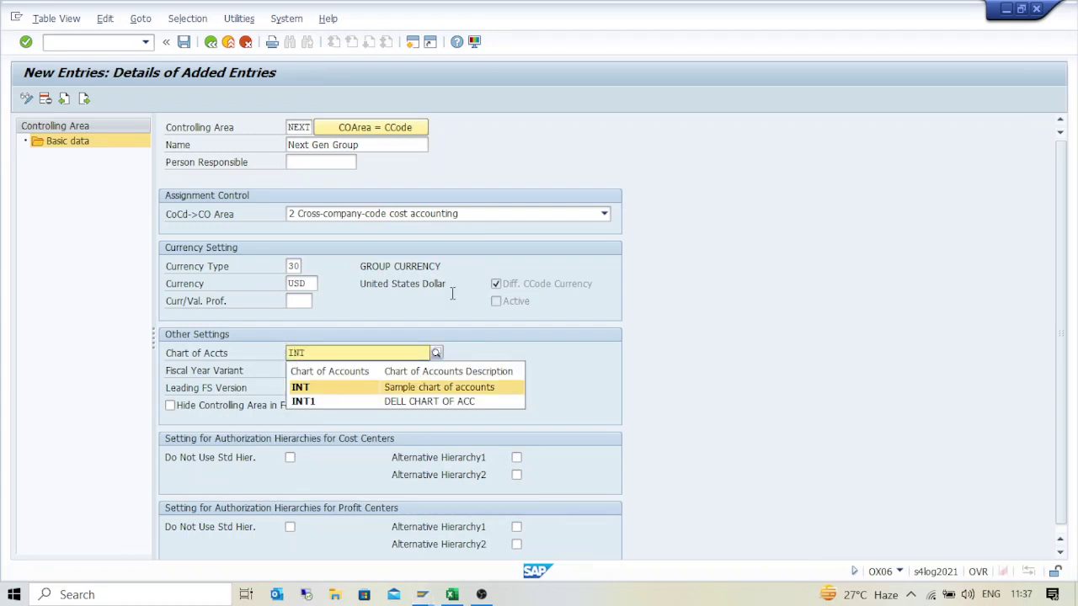
pyautogui.press('Return')
pyautogui.press('Tab')
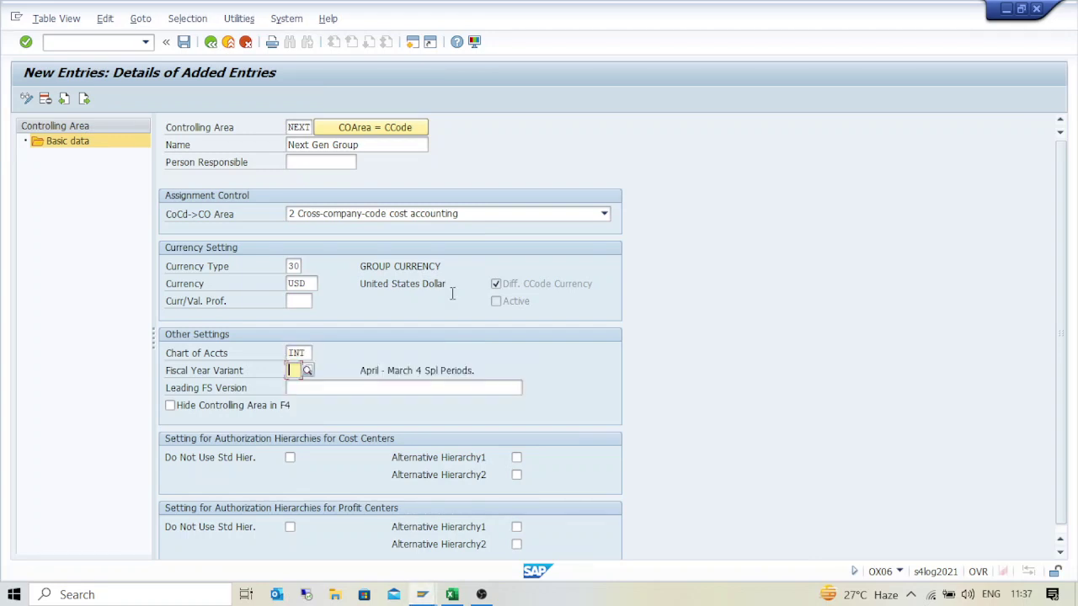
pyautogui.write('K4')
pyautogui.press('Tab')
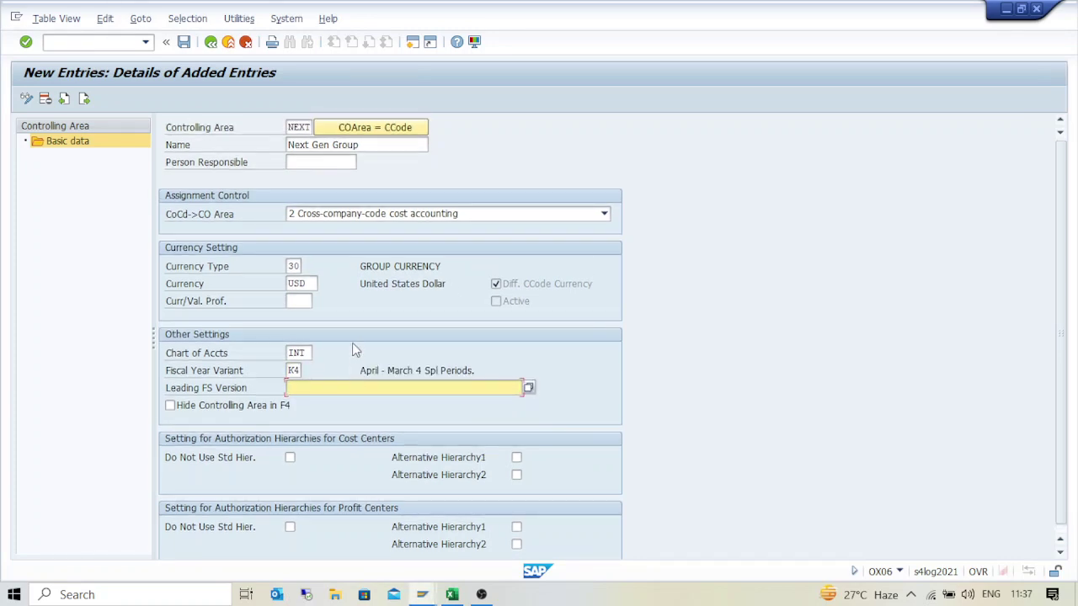
# Save controlling area NEXT under the NextGen Group configuration request and return to the implementation guide.
pyautogui.click(185, 42)
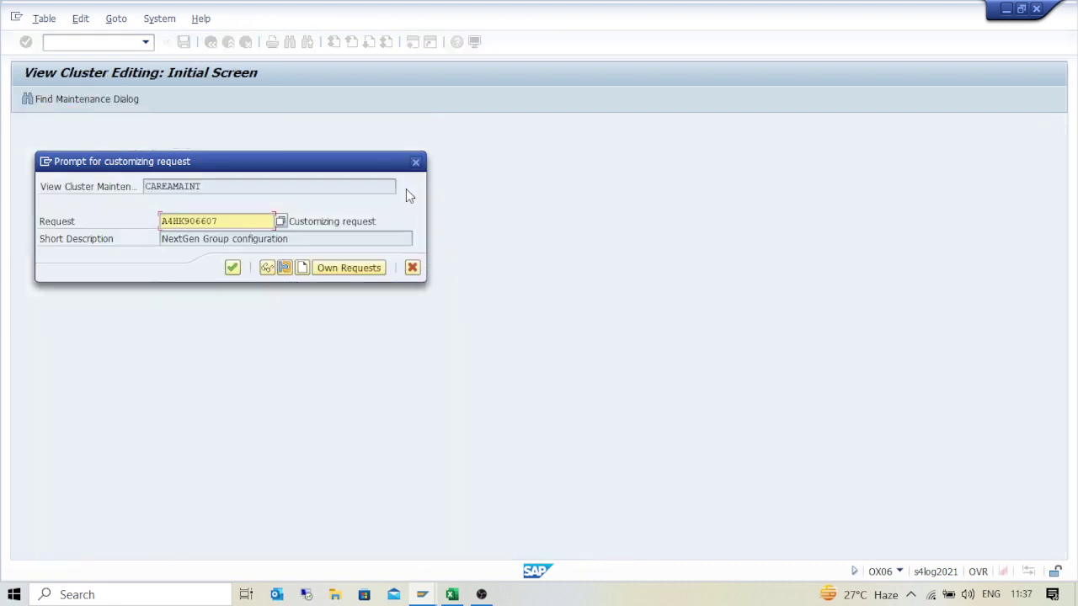
pyautogui.click(232, 268)
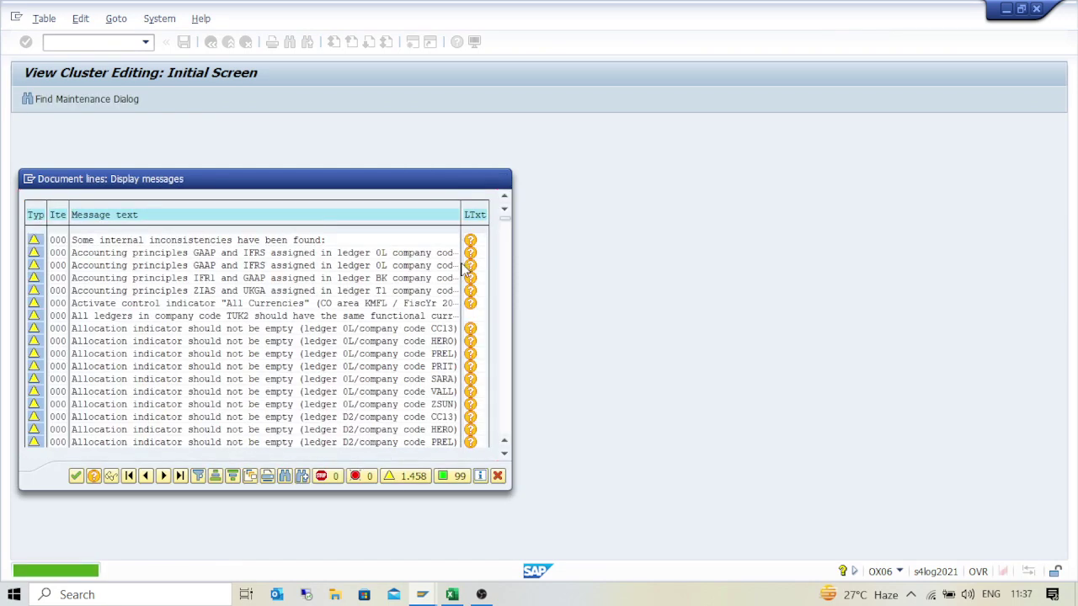
pyautogui.press('Return')
pyautogui.click(211, 42)
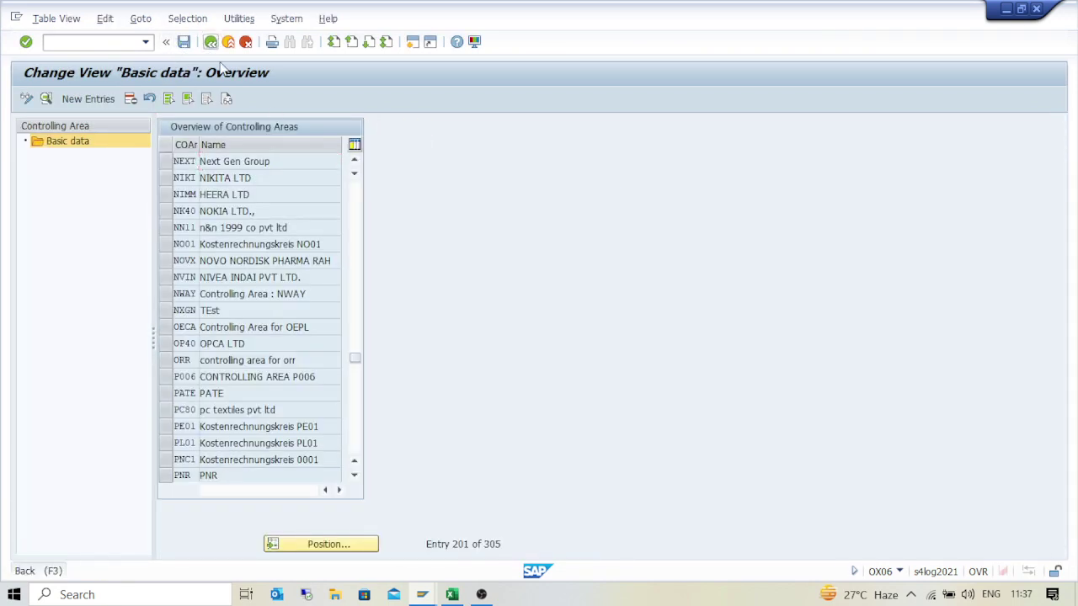
pyautogui.click(211, 44)
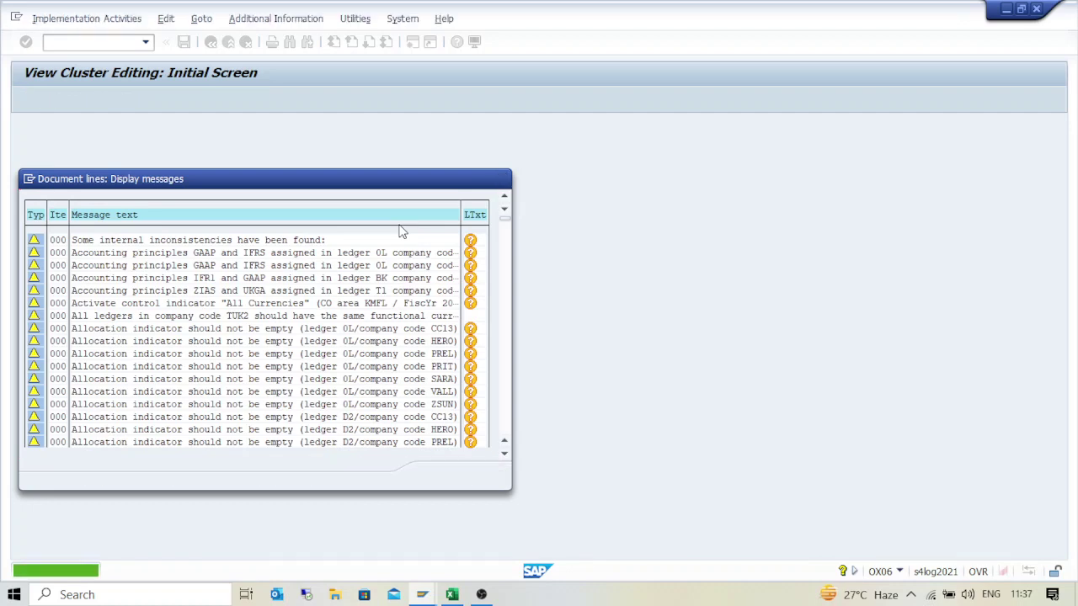
pyautogui.press('Return')
pyautogui.press('Escape')
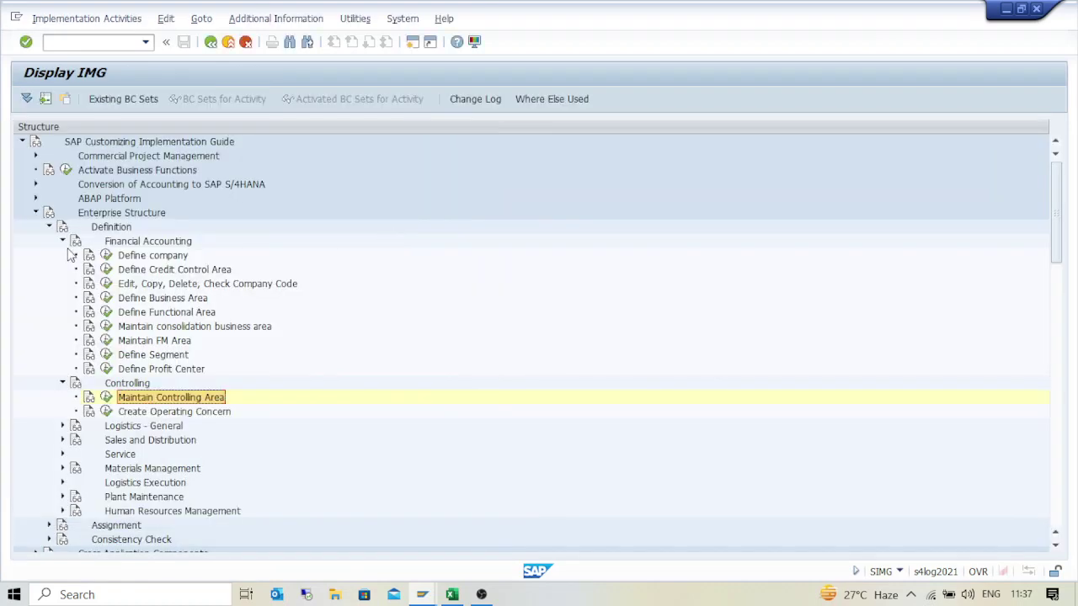
# Open the activity for assigning company codes to controlling areas under Enterprise Structure, Assignment, Controlling, acknowledging the message log.
pyautogui.click(49, 227)
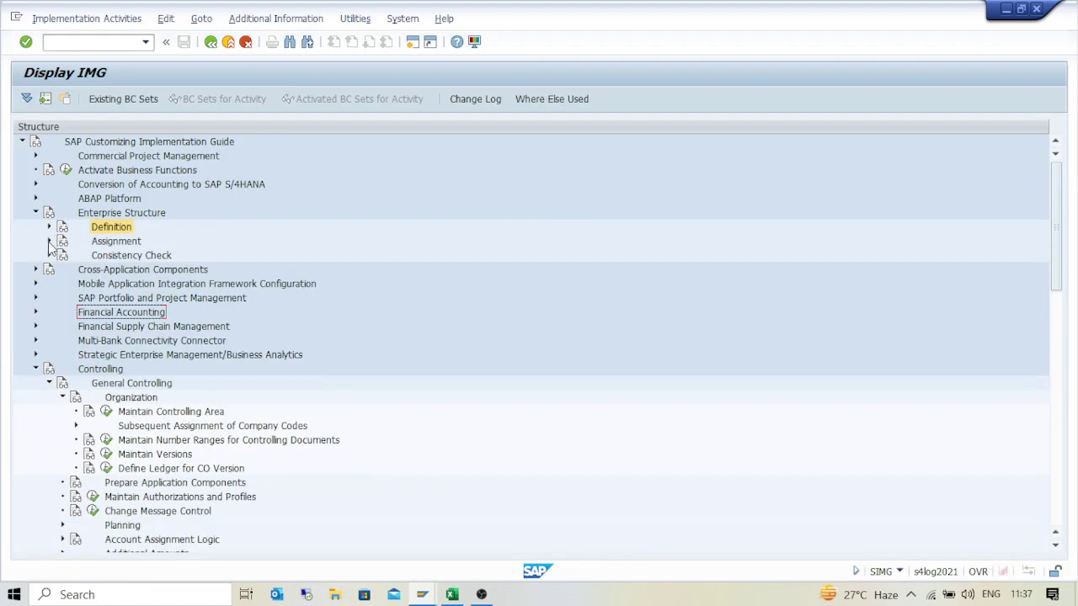
pyautogui.click(49, 241)
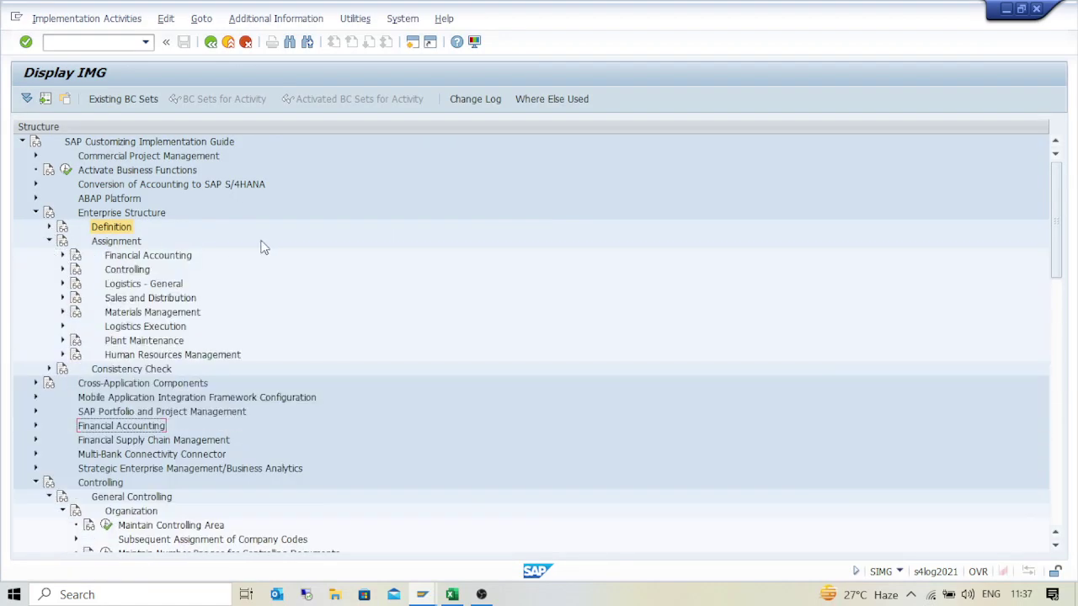
pyautogui.click(62, 269)
pyautogui.click(104, 286)
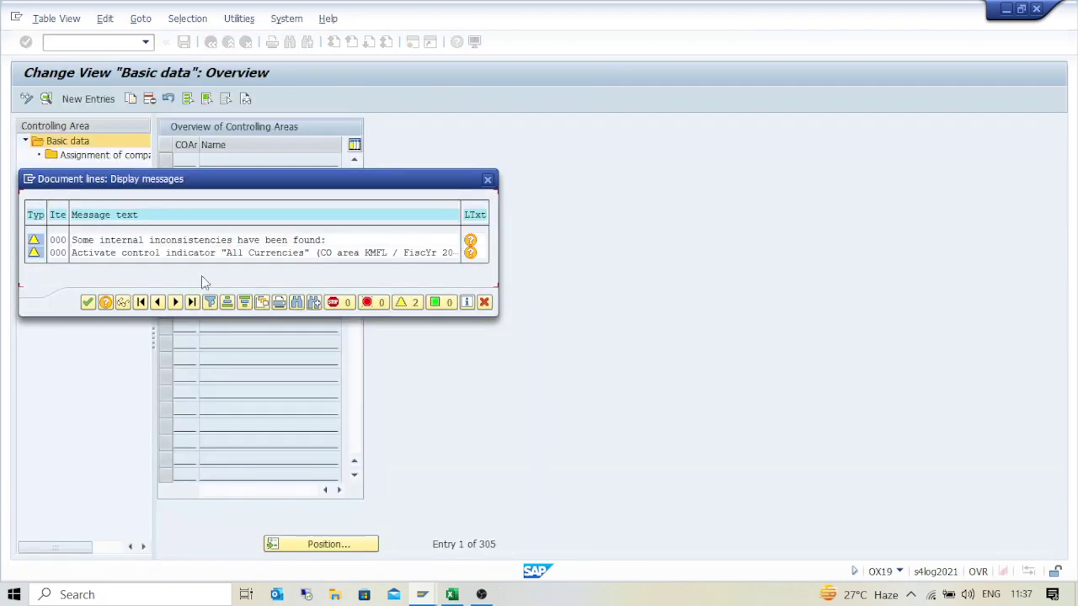
pyautogui.click(91, 303)
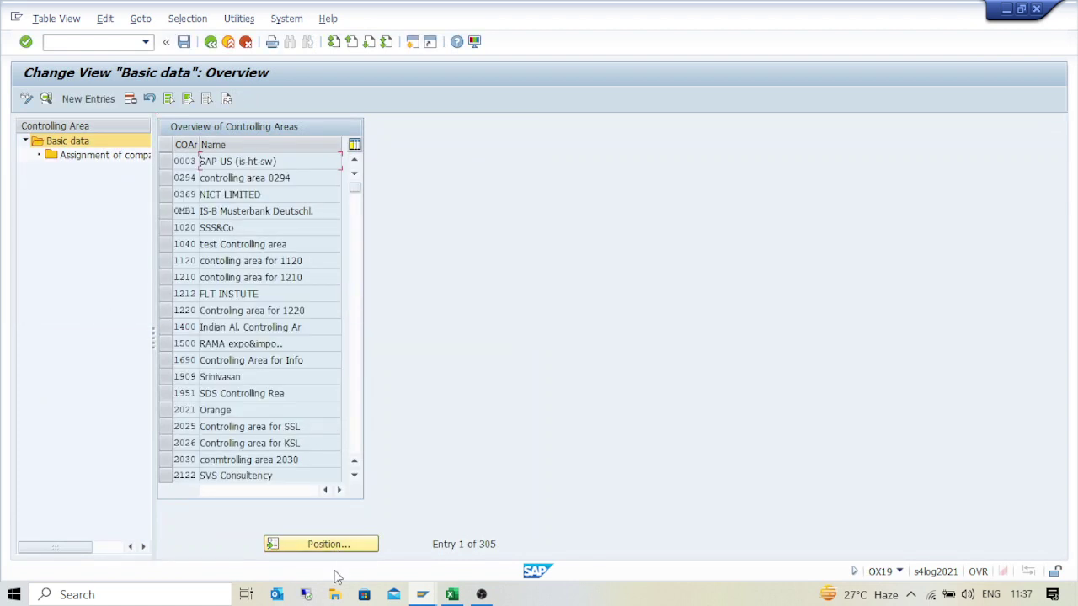
# Find controlling area NEXT in the overview, select it and open its assignment of company codes.
pyautogui.click(335, 544)
pyautogui.write('N')
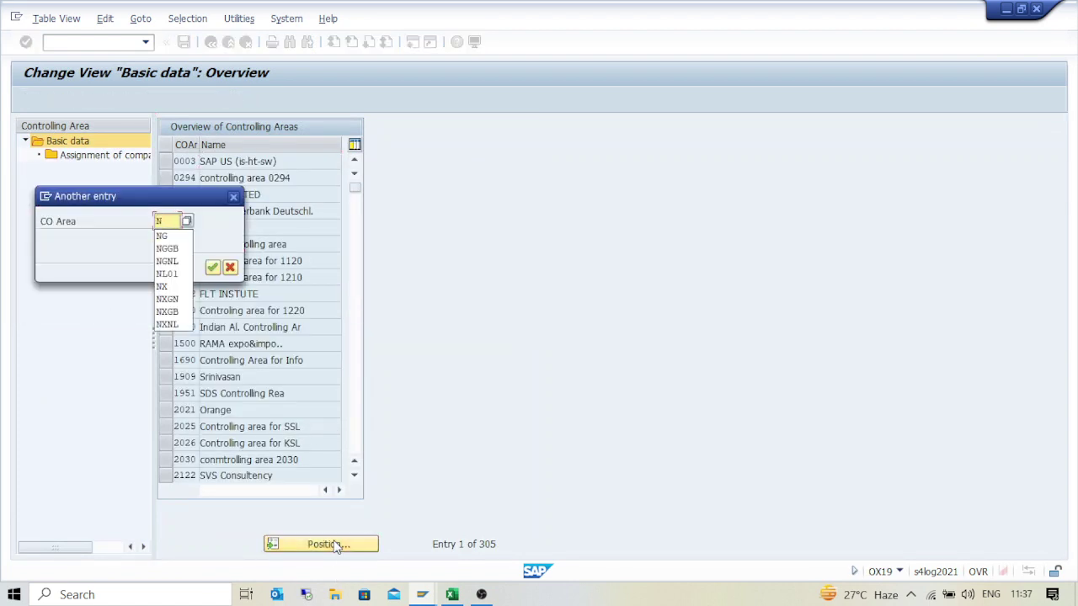
pyautogui.press('Return')
pyautogui.press('Return')
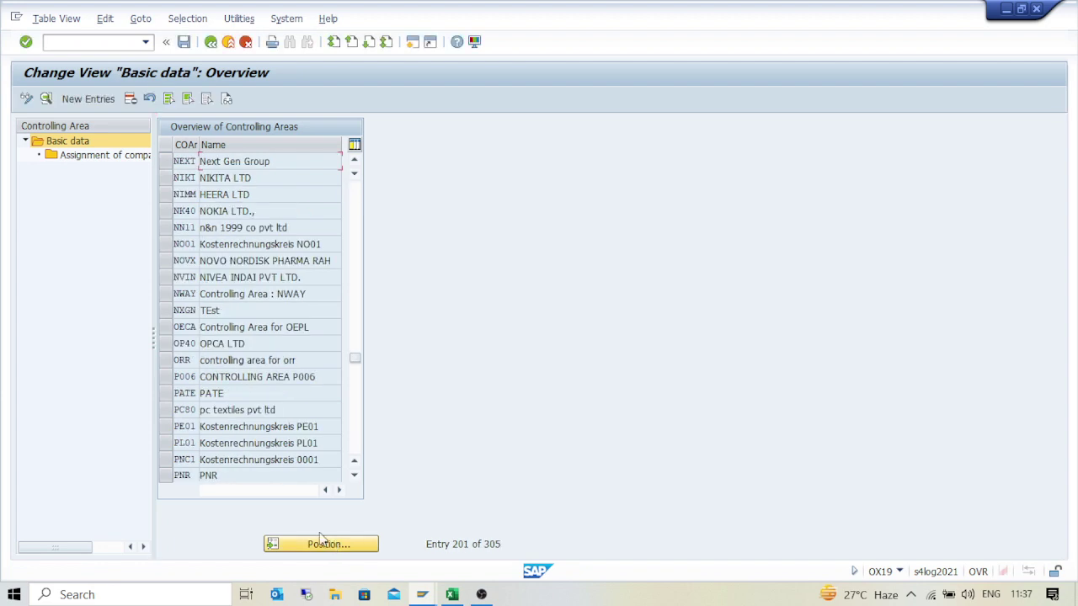
pyautogui.click(165, 161)
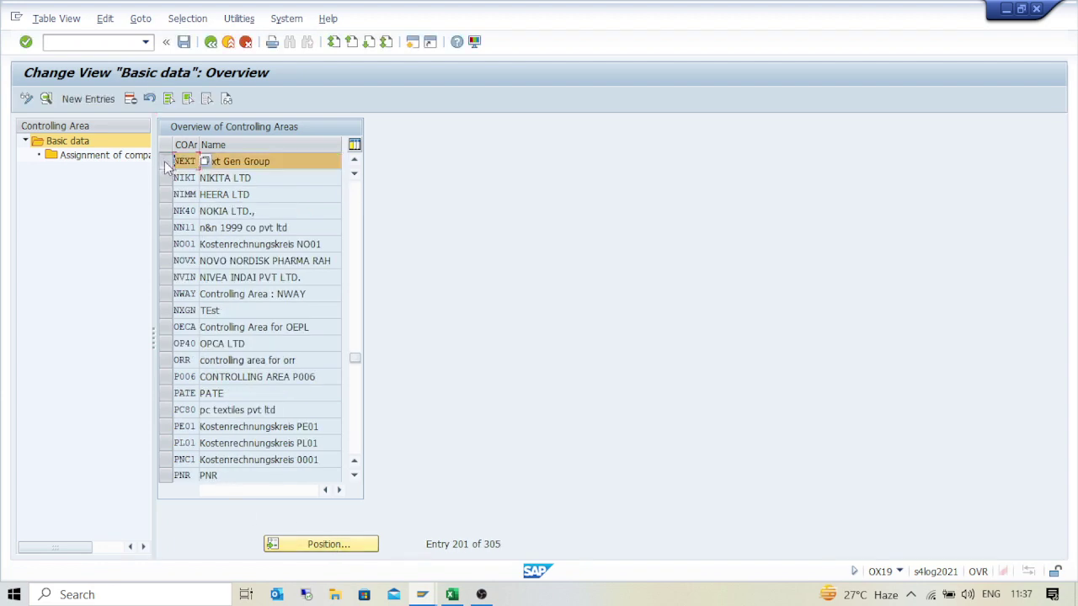
pyautogui.click(119, 158)
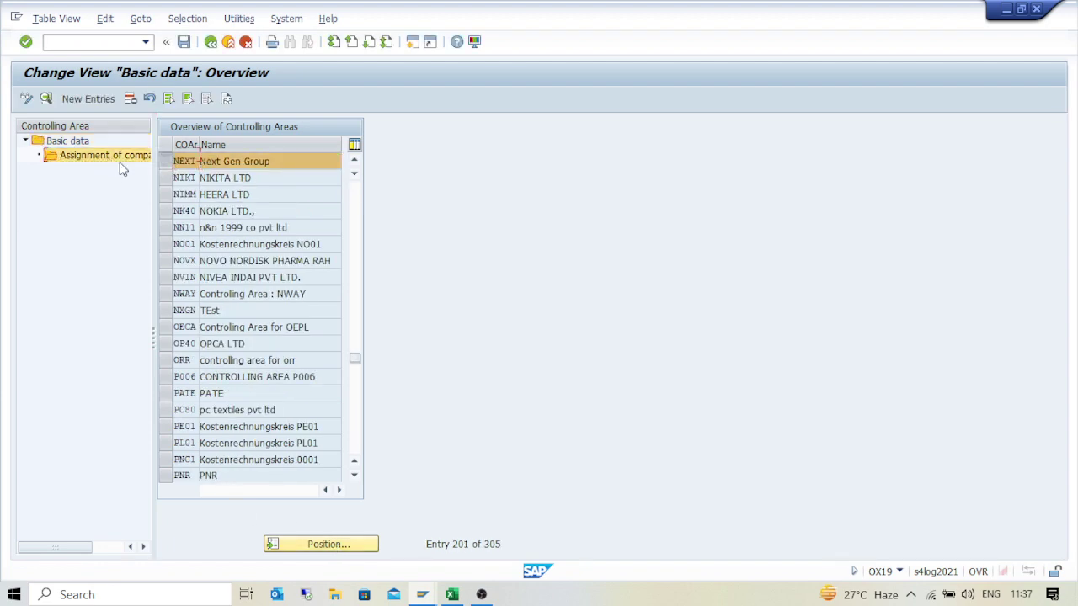
# Add a company code assignment to controlling area NEXT, restricting the company code lookup to N* and choosing NGGB (NextGen UK).
pyautogui.click(87, 98)
pyautogui.click(210, 213)
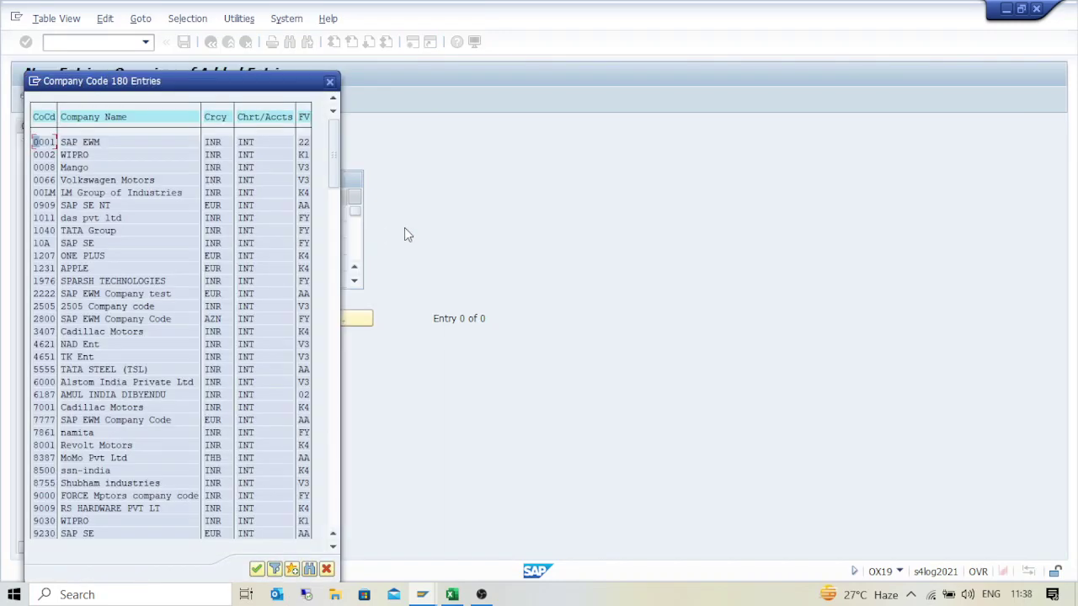
pyautogui.hotkey('ctrl', 'f')
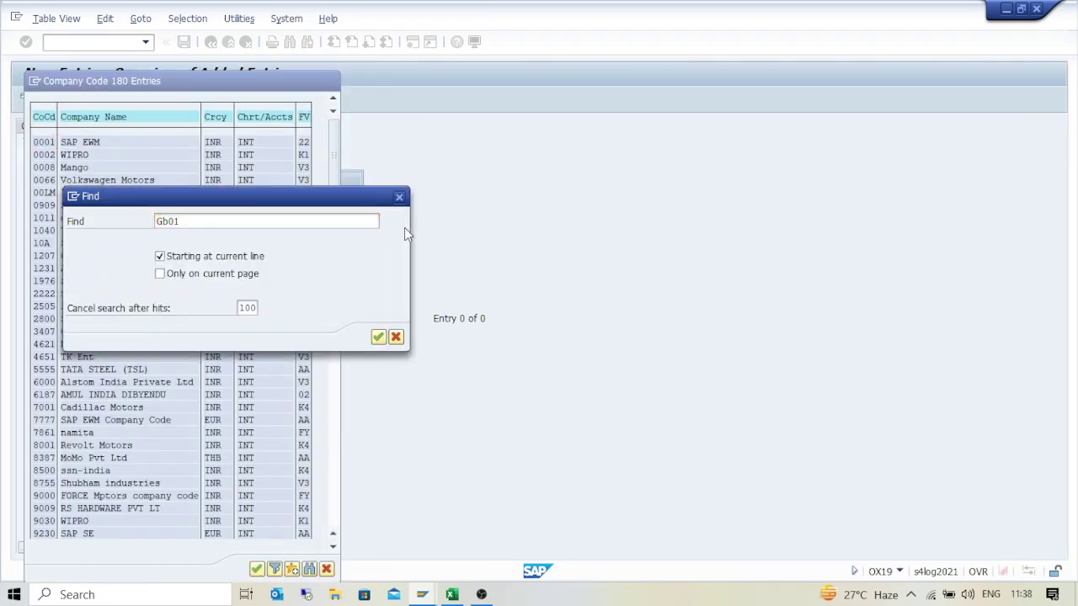
pyautogui.press('Escape')
pyautogui.click(275, 570)
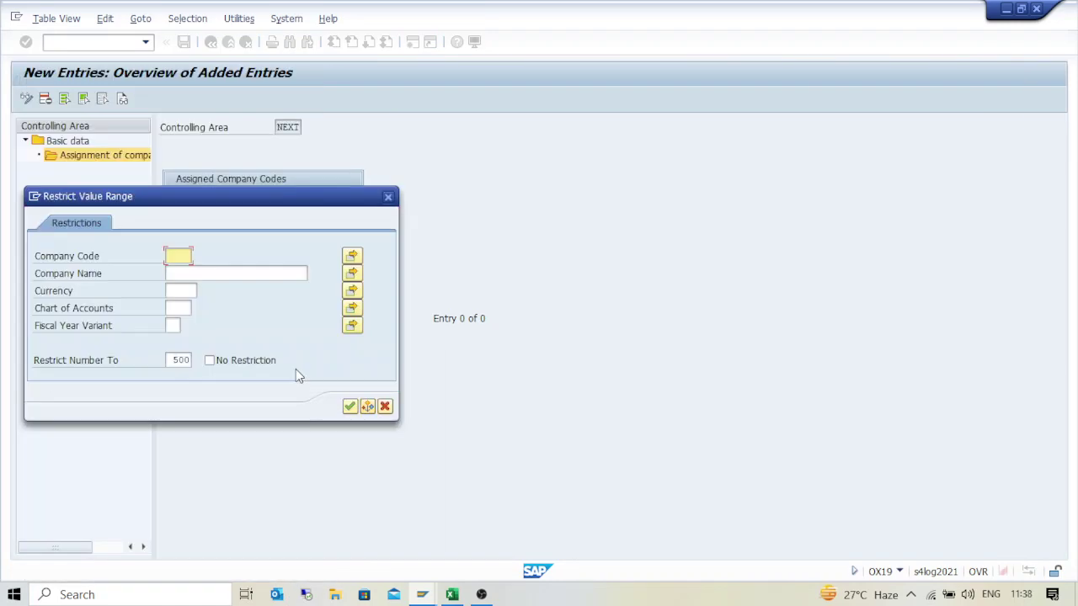
pyautogui.write('N*')
pyautogui.press('Return')
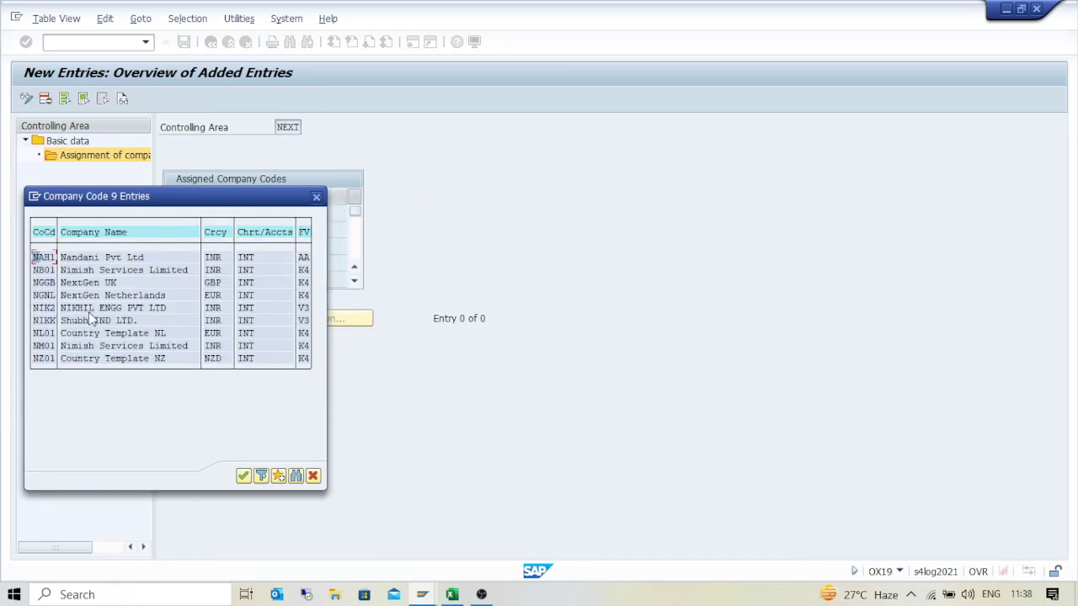
pyautogui.click(95, 282)
pyautogui.click(243, 476)
# Enter NGNL as the second company code assigned to controlling area NEXT and validate the entries.
pyautogui.click(192, 230)
pyautogui.write('NGNL')
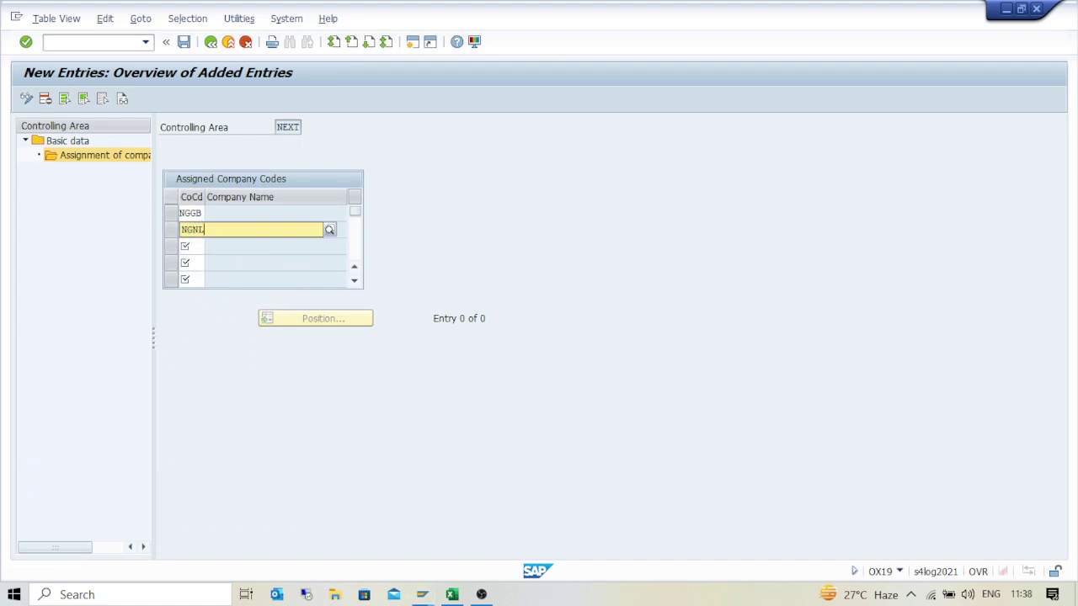
pyautogui.press('Return')
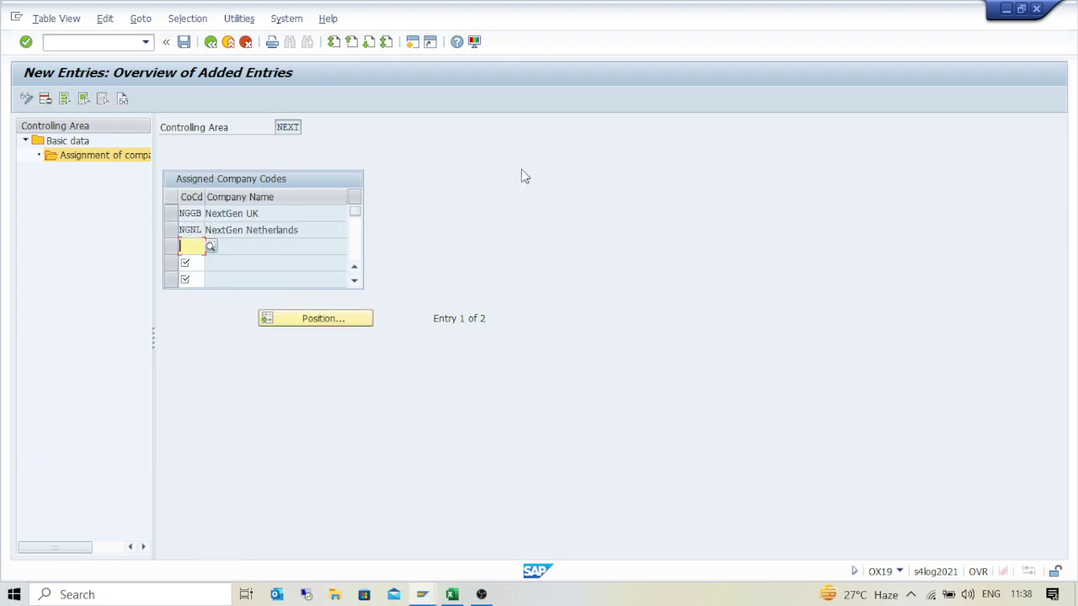
# Save the company code assignments of controlling area NEXT, acknowledge the messages and customizing request, and return to the implementation guide.
pyautogui.hotkey('ctrl', 's')
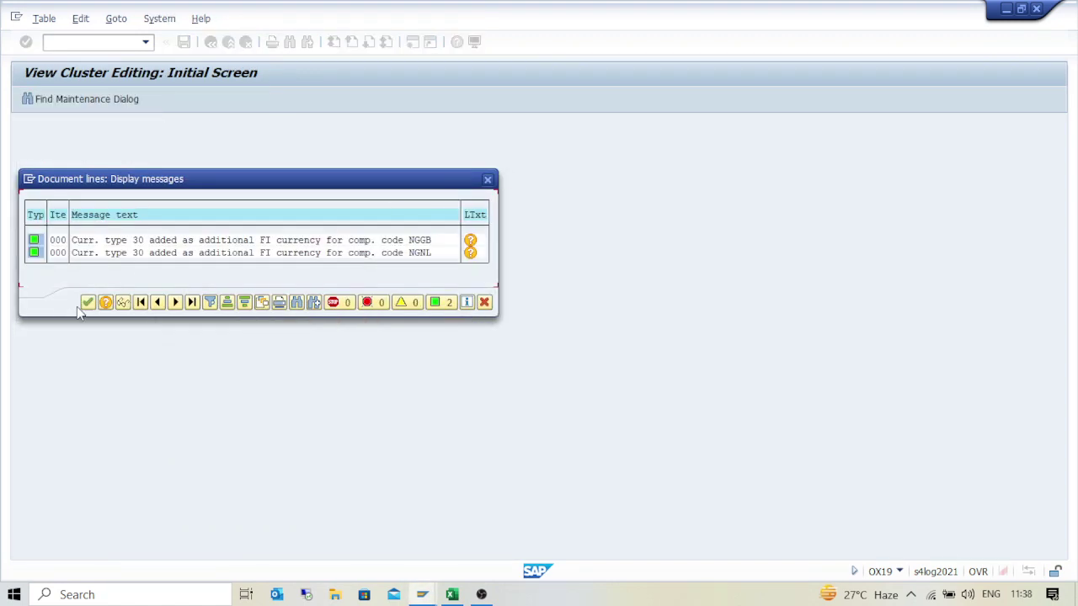
pyautogui.click(88, 303)
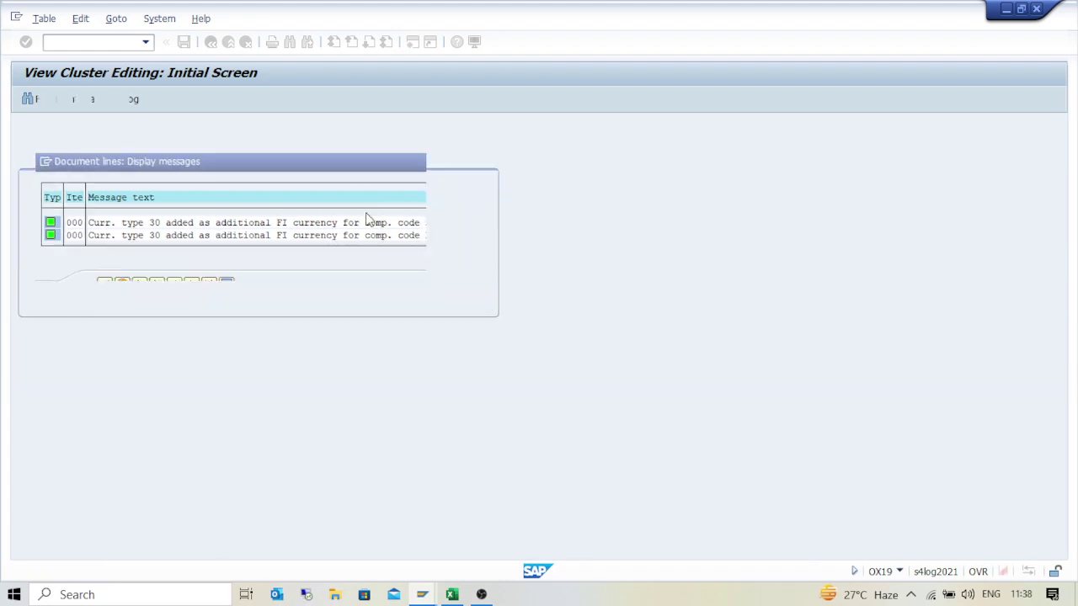
pyautogui.click(233, 267)
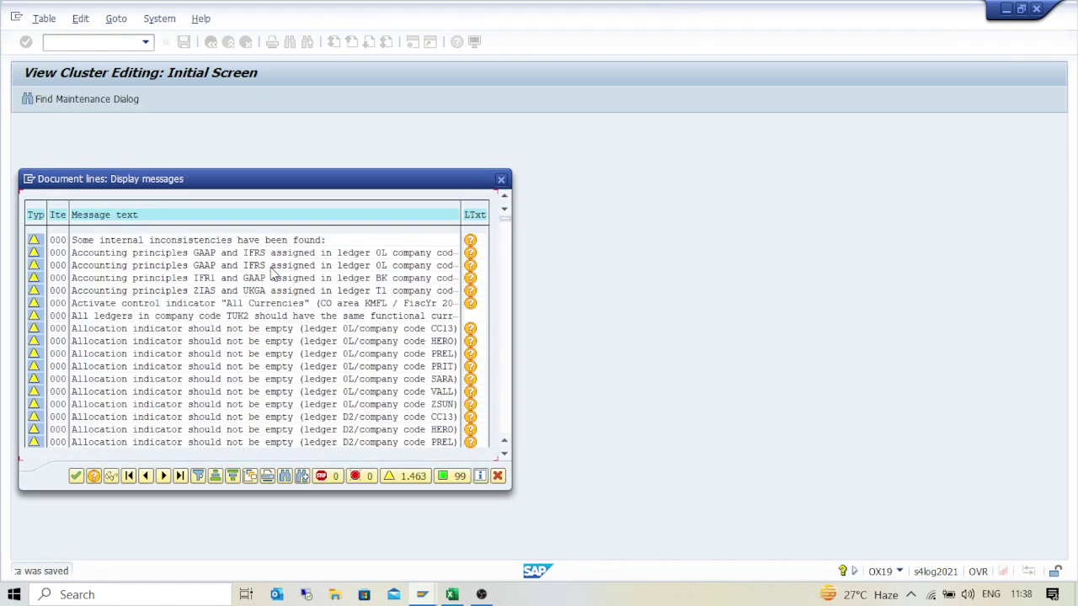
pyautogui.press('Return')
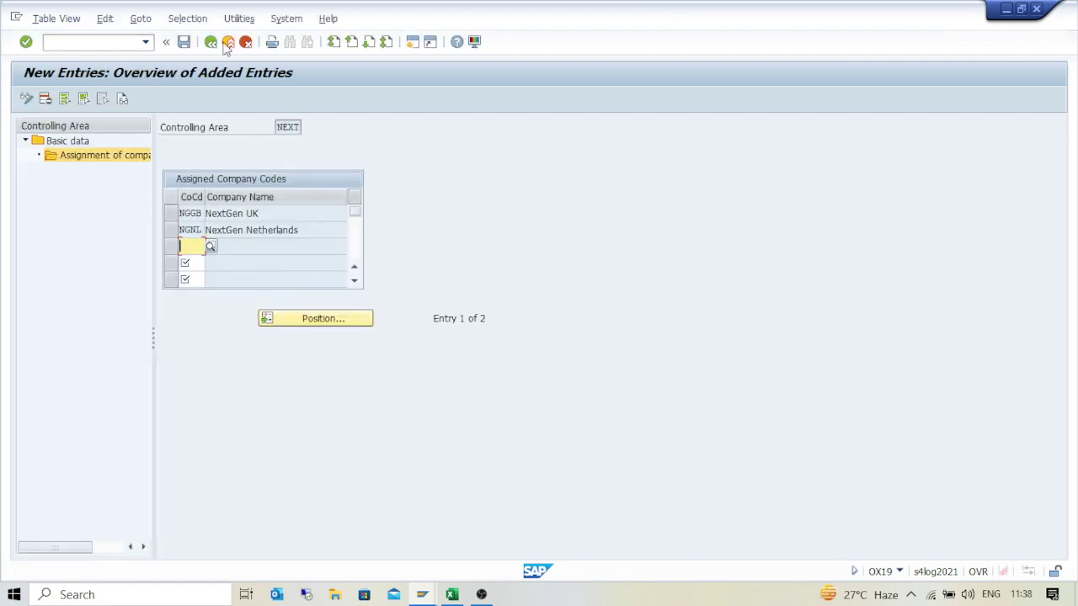
pyautogui.click(210, 42)
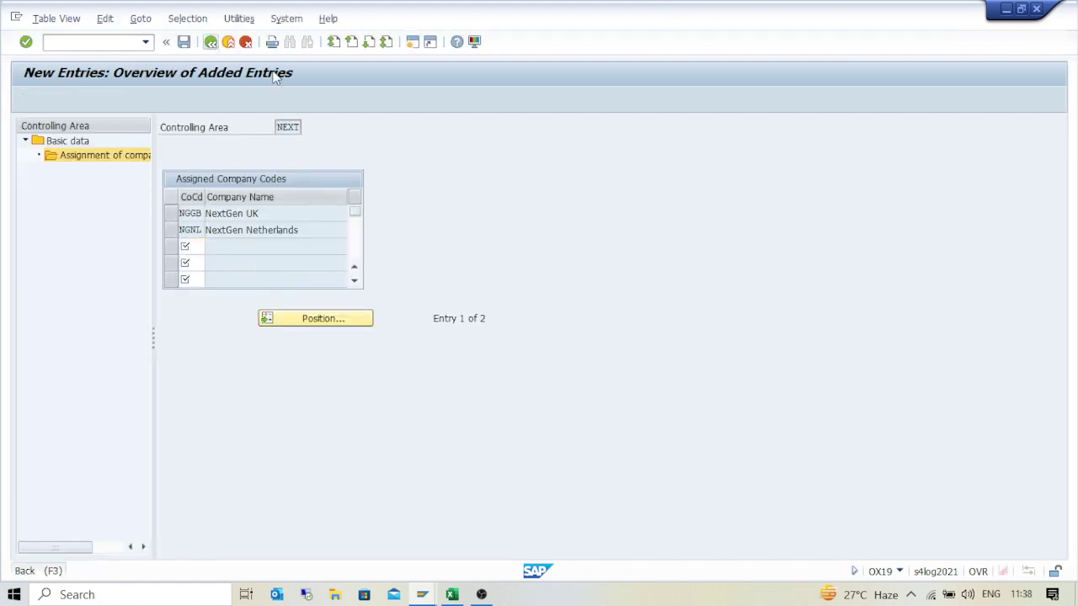
pyautogui.click(211, 42)
pyautogui.click(210, 42)
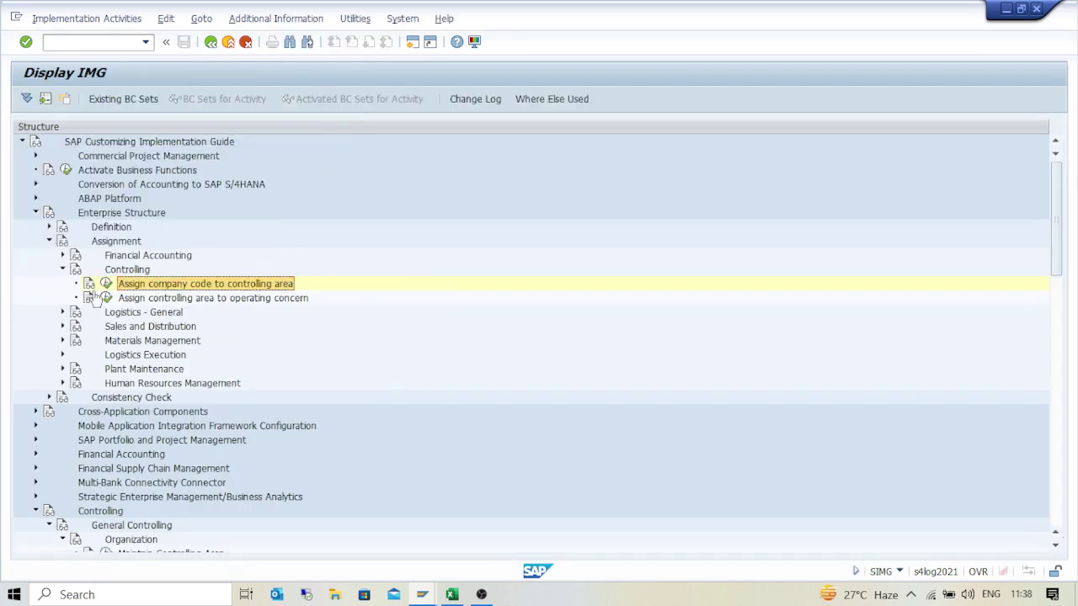
# Open the activity assigning company codes to companies under Assignment, Financial Accounting, and position the list at company code NGGB.
pyautogui.click(62, 255)
pyautogui.click(106, 271)
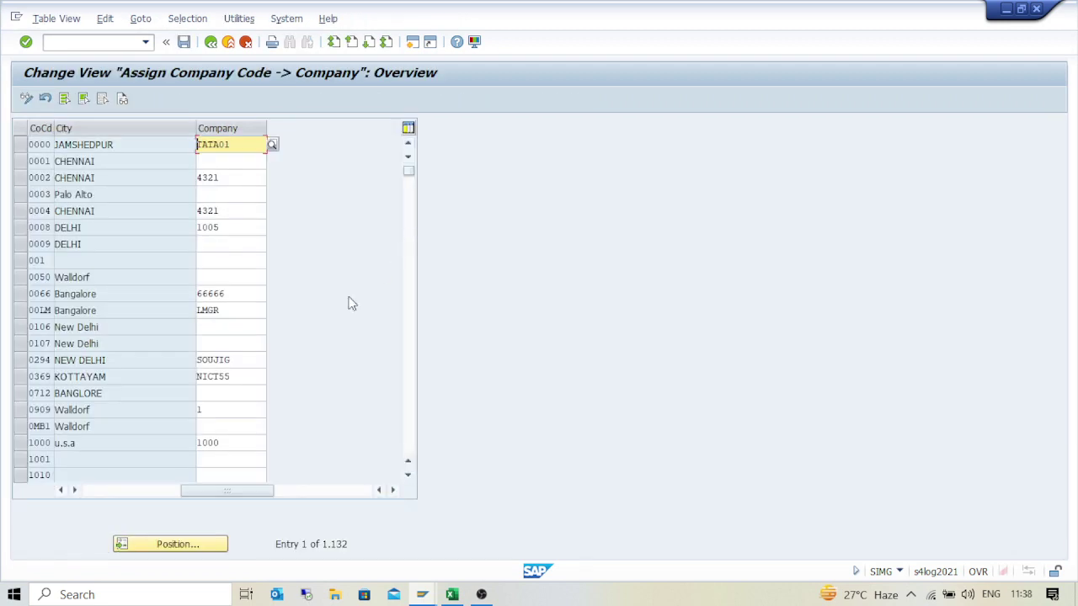
pyautogui.click(193, 544)
pyautogui.write('0')
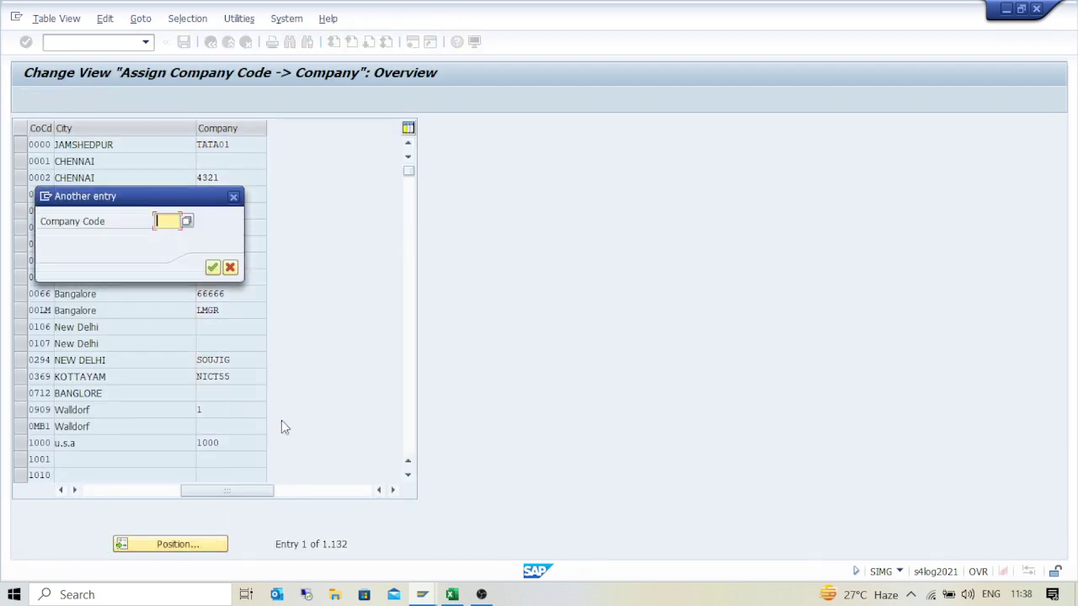
pyautogui.write('01')
pyautogui.press('Return')
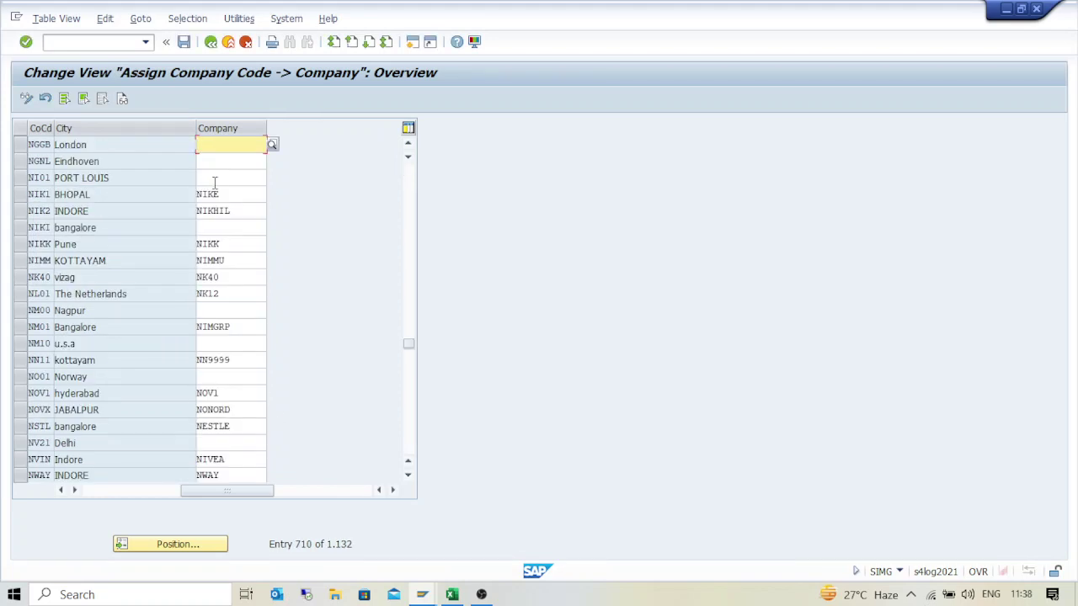
pyautogui.click(93, 493)
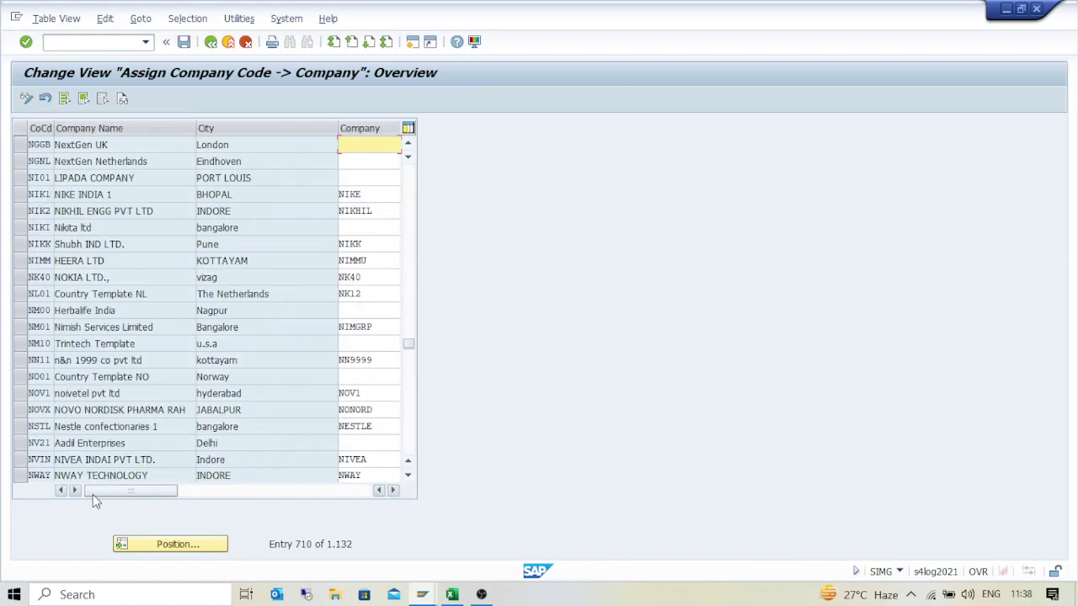
# Restrict the company lookup to N* and choose company NGNL for the NextGen UK row.
pyautogui.press('F4')
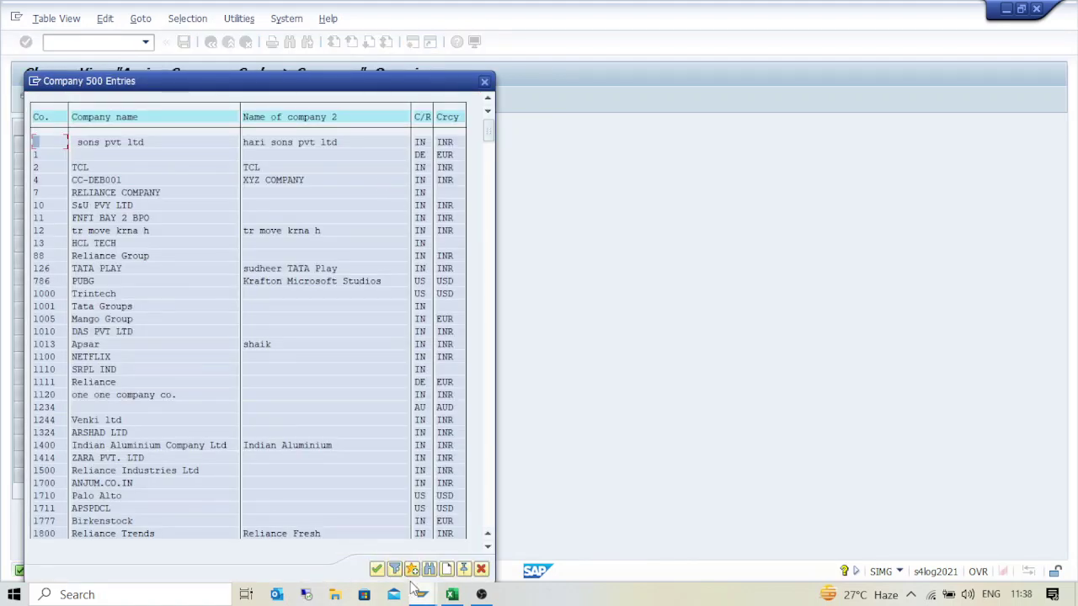
pyautogui.click(428, 569)
pyautogui.hotkey('shift', 'End')
pyautogui.press('Delete')
pyautogui.click(398, 569)
pyautogui.write('N*')
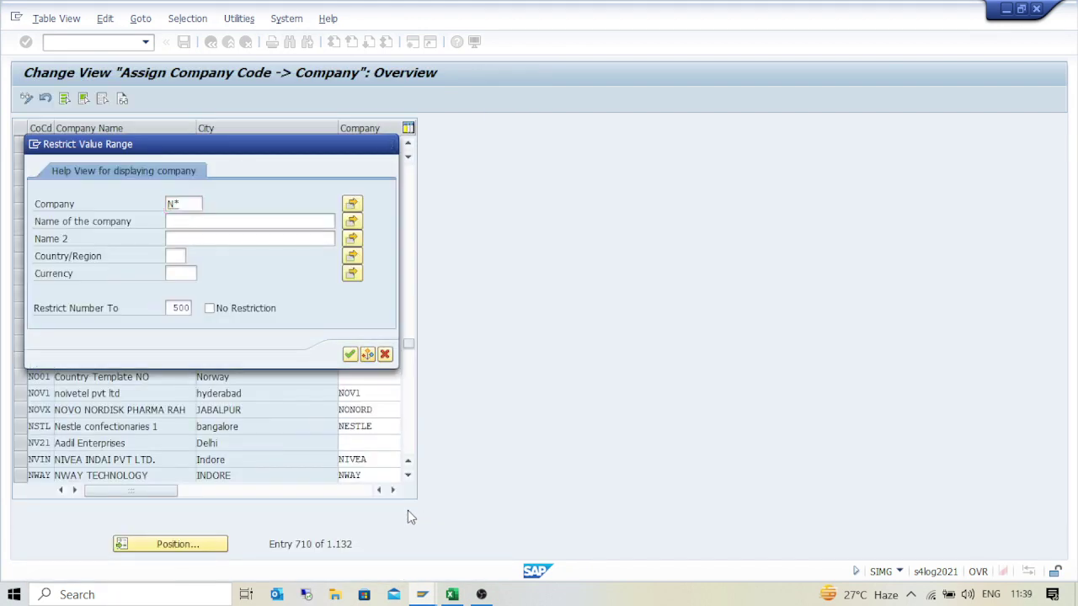
pyautogui.press('Return')
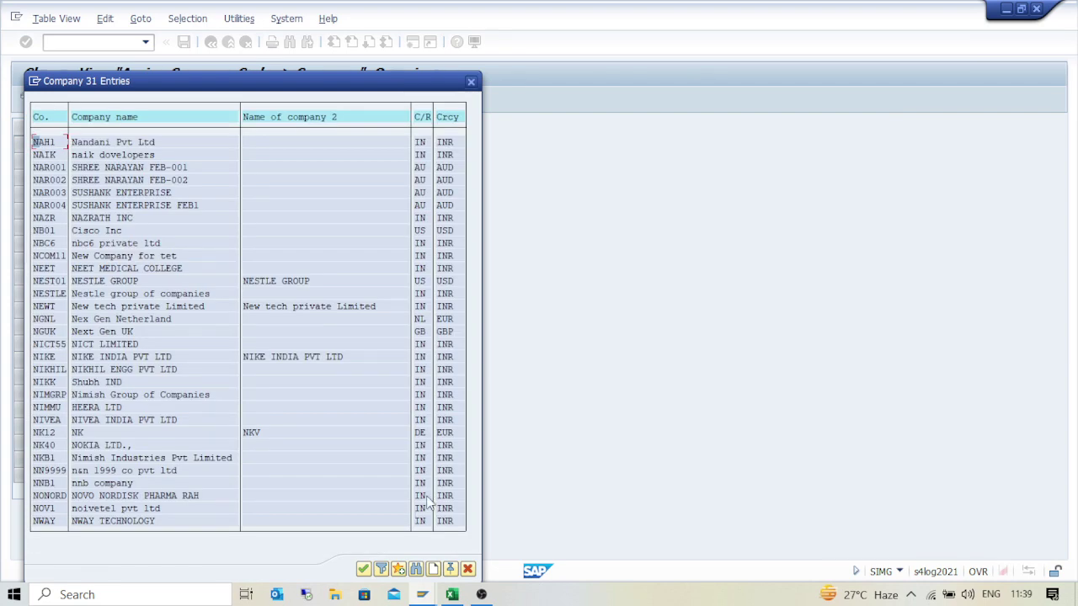
pyautogui.click(45, 320)
pyautogui.doubleClick(46, 320)
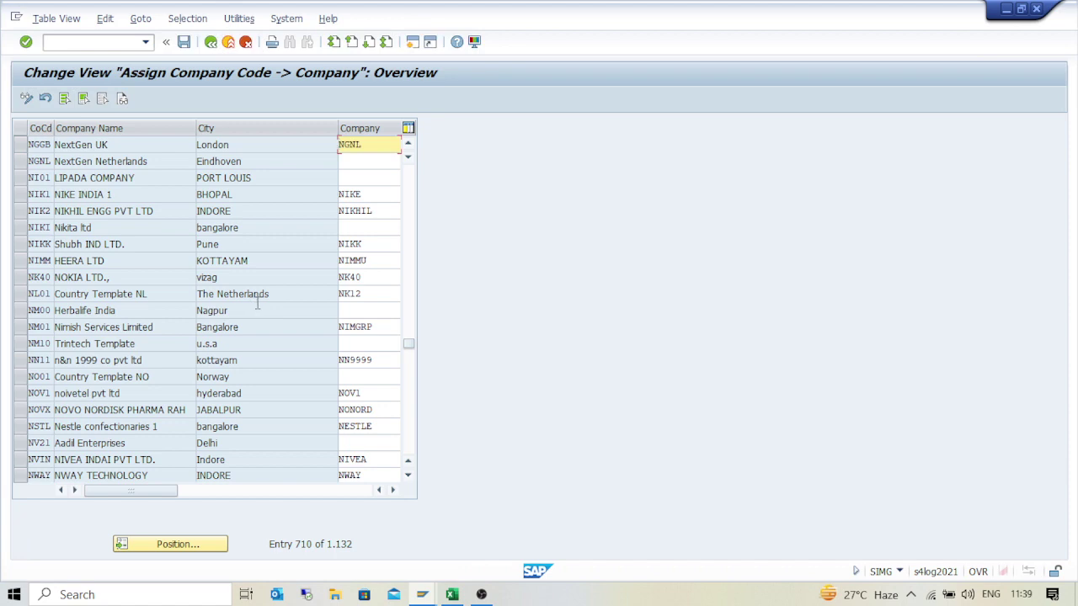
# Move company NGNL from the NextGen UK row to the row of company code NGNL.
pyautogui.hotkey('ctrl', 'x')
pyautogui.press('Down')
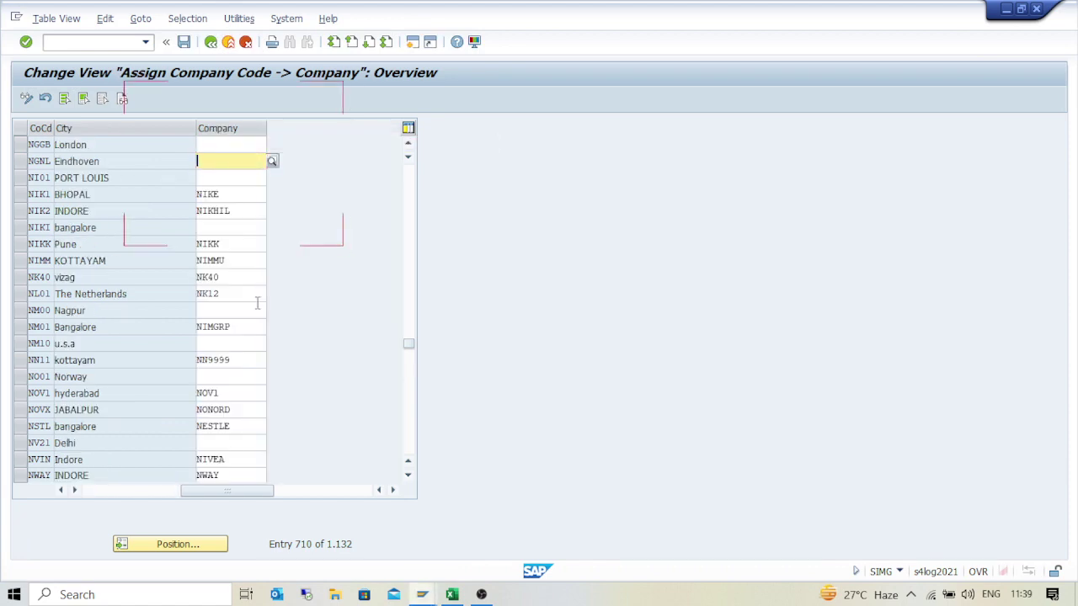
pyautogui.hotkey('ctrl', 'v')
# Try to assign company NGGB to company code NGGB.
pyautogui.press('Up')
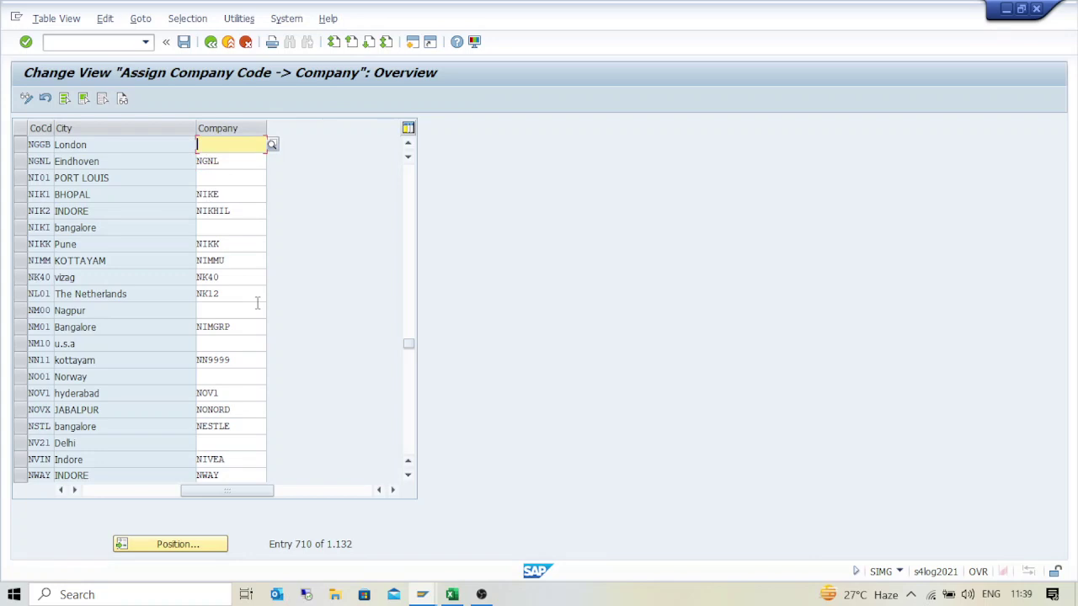
pyautogui.write('NGGB')
pyautogui.press('Return')
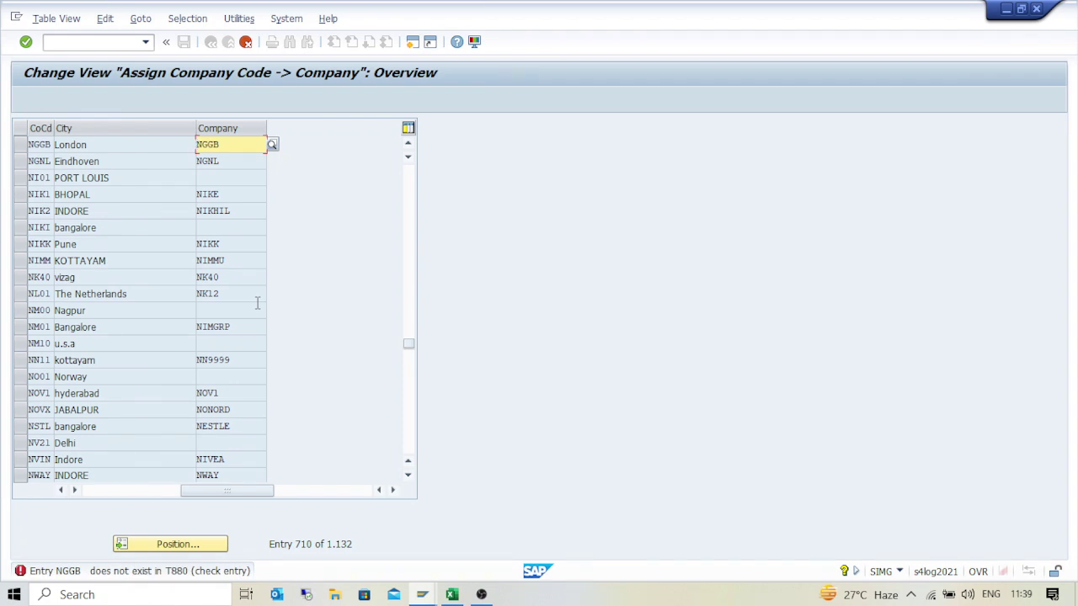
# Restrict the company lookup to N* and assign company NGUK (Next Gen UK) to company code NGGB.
pyautogui.press('F4')
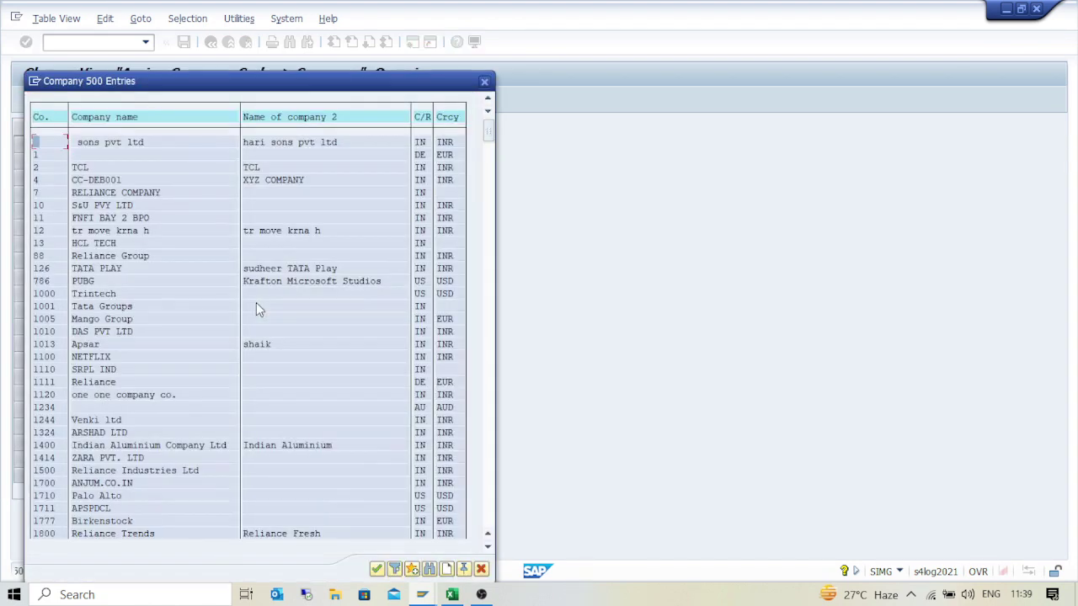
pyautogui.click(395, 569)
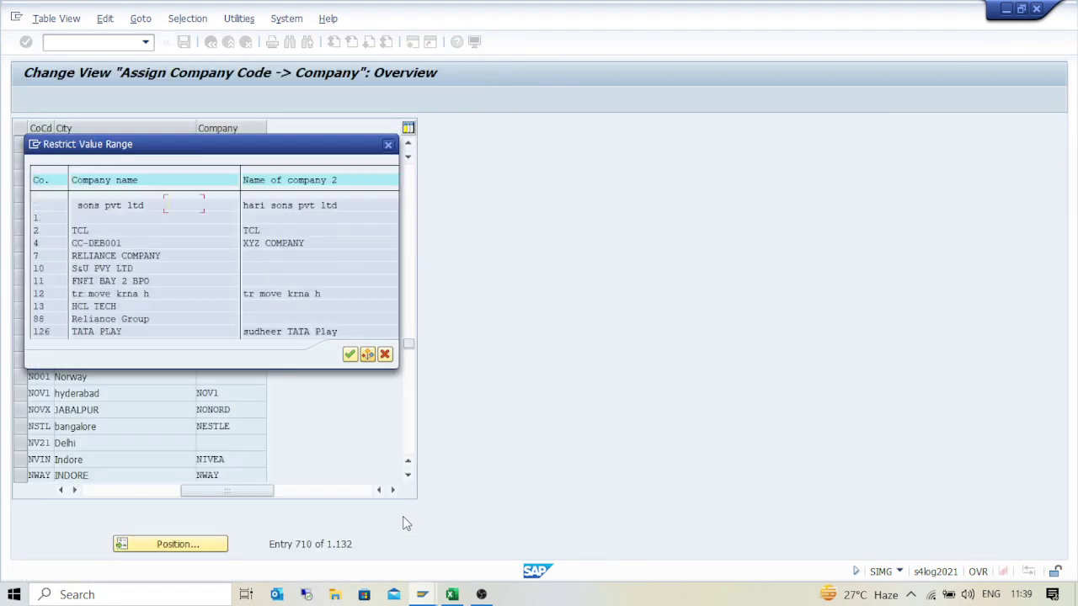
pyautogui.write('N*')
pyautogui.press('Return')
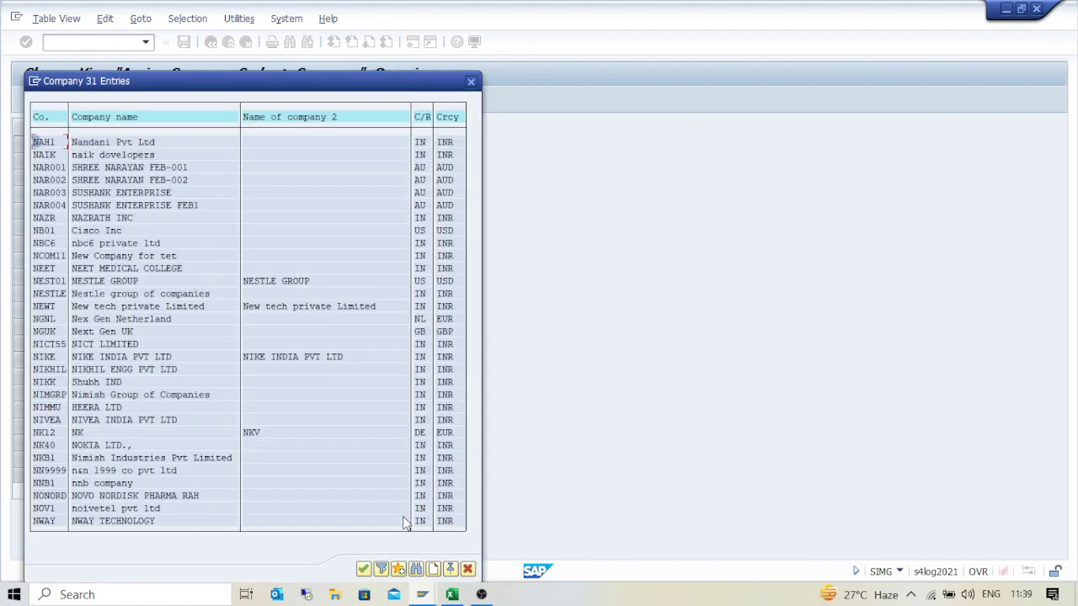
pyautogui.doubleClick(107, 333)
# Save the company assignments under the customizing request and return to the implementation guide.
pyautogui.hotkey('ctrl', 's')
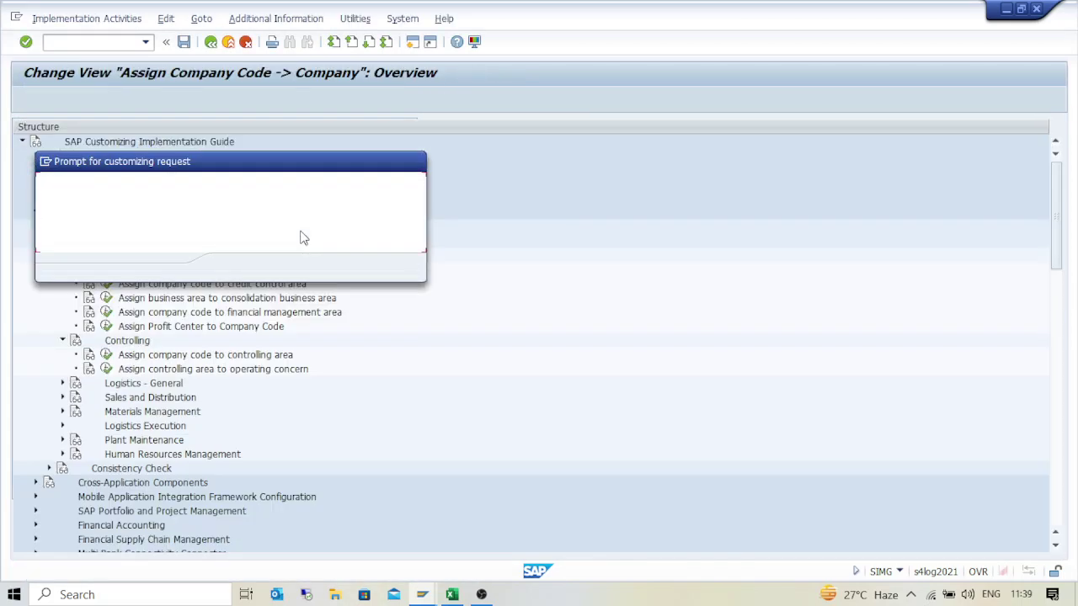
pyautogui.click(233, 268)
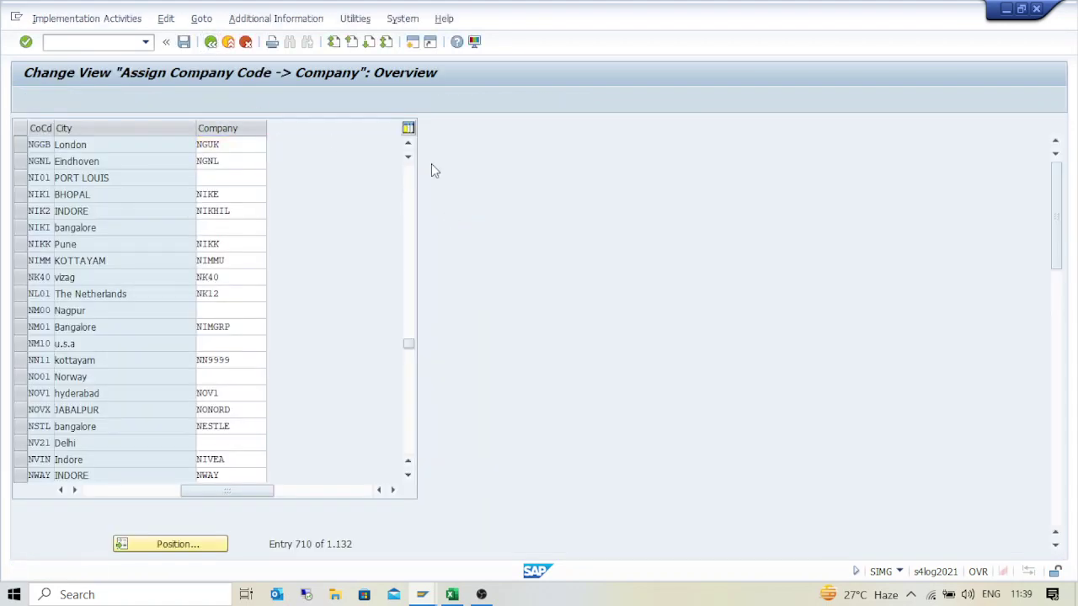
pyautogui.press('F3')
# Collapse the Financial Accounting and Controlling assignment nodes and the whole Enterprise Structure branch.
pyautogui.click(62, 256)
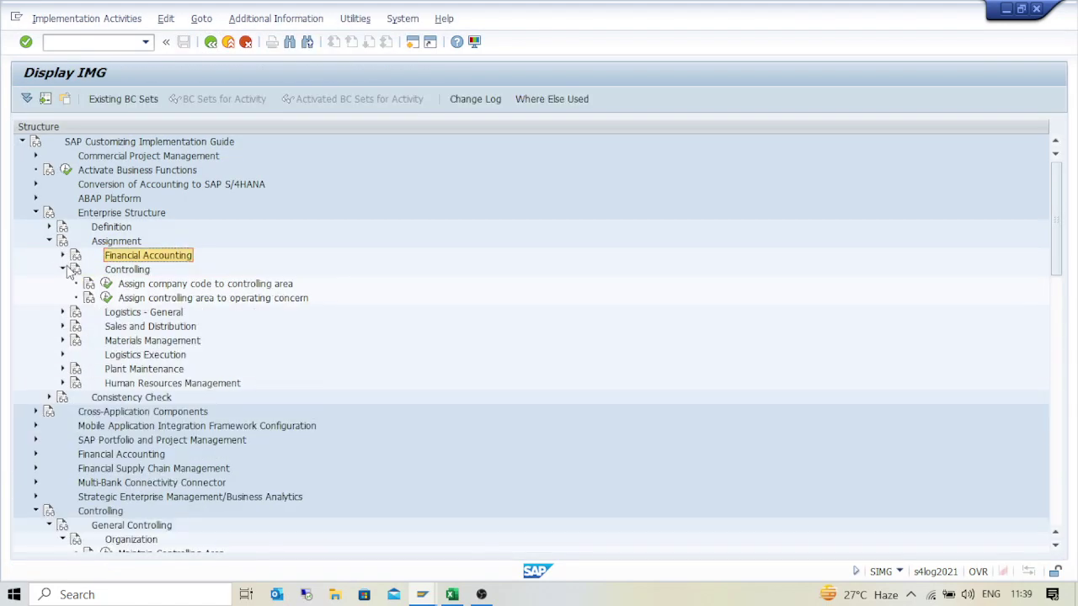
pyautogui.click(63, 271)
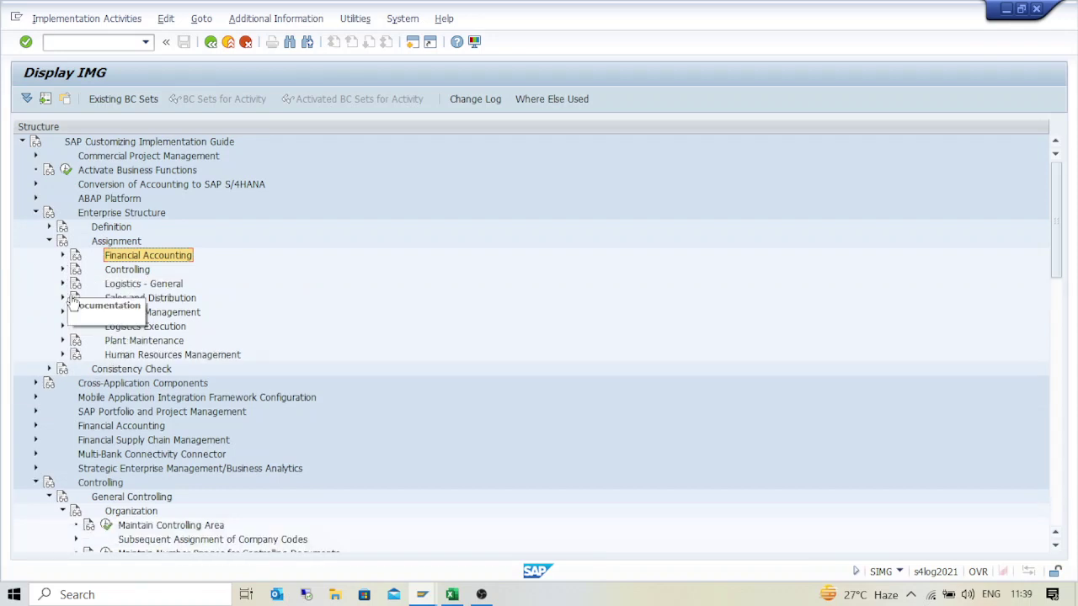
pyautogui.scroll(-3, 165, 407)
pyautogui.scroll(3, 164, 404)
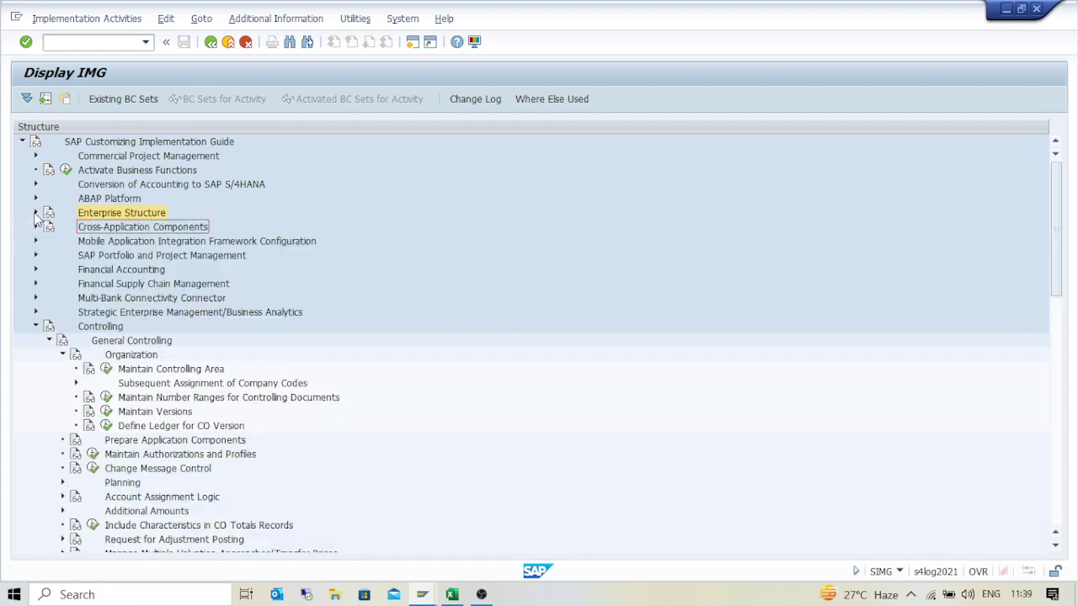
pyautogui.click(36, 213)
# Try to open Maintain Controlling Area under Controlling, General Controlling, Organization, declining to display the locked data.
pyautogui.click(133, 341)
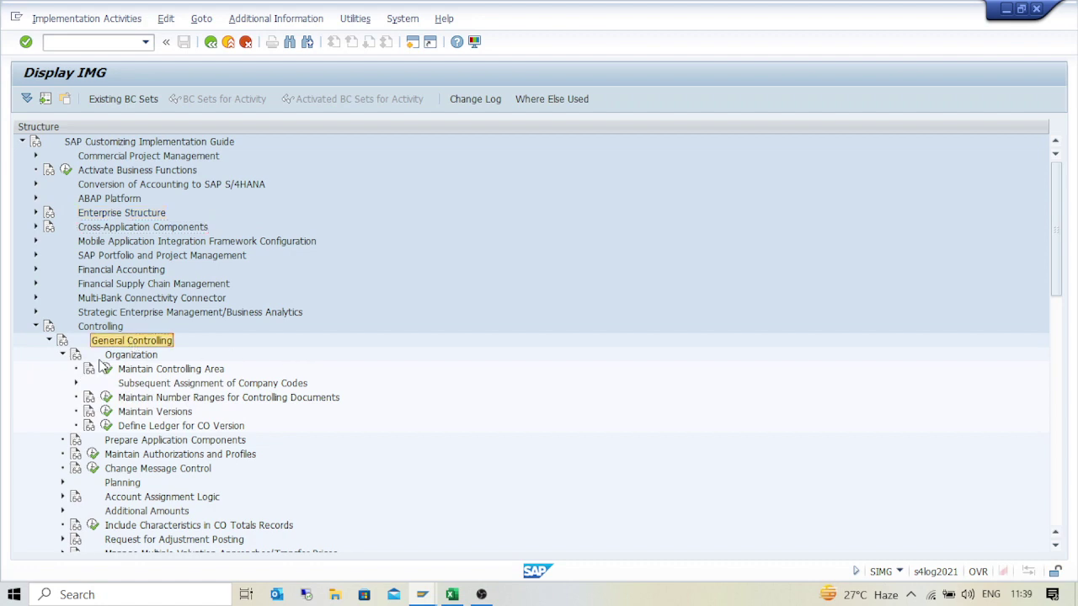
pyautogui.click(134, 356)
pyautogui.click(107, 370)
pyautogui.doubleClick(145, 202)
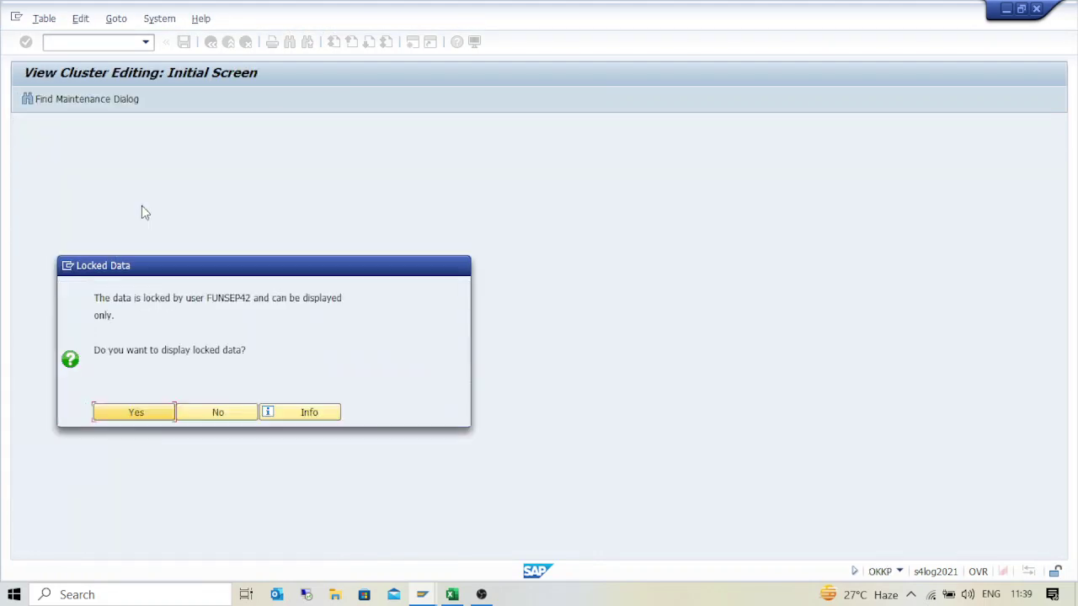
pyautogui.click(216, 413)
pyautogui.click(480, 594)
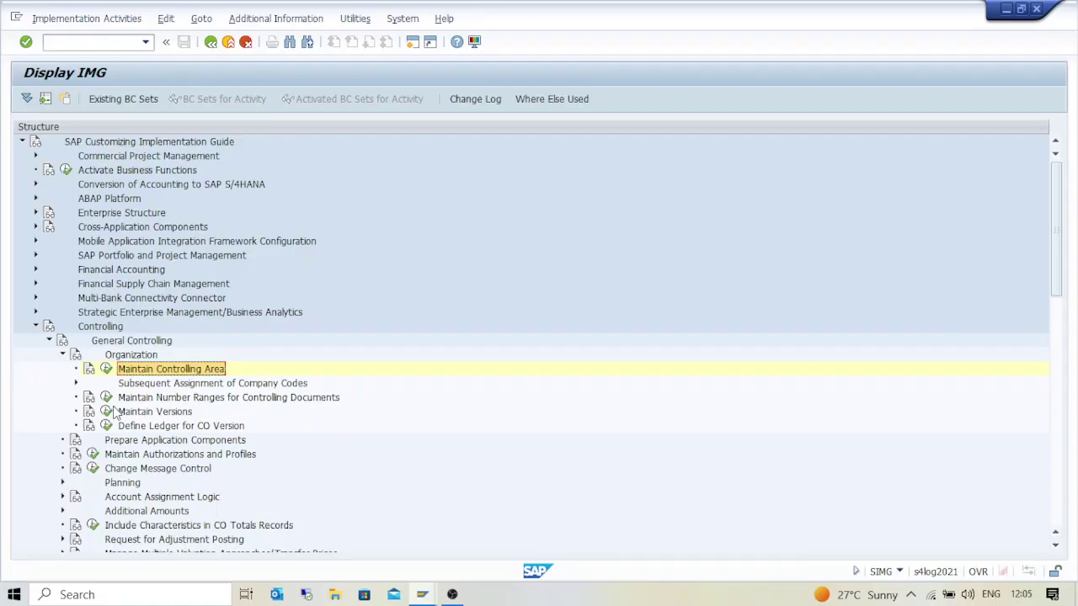
# Open the Maintain Controlling Area activity for editing and acknowledge the message log.
pyautogui.click(106, 368)
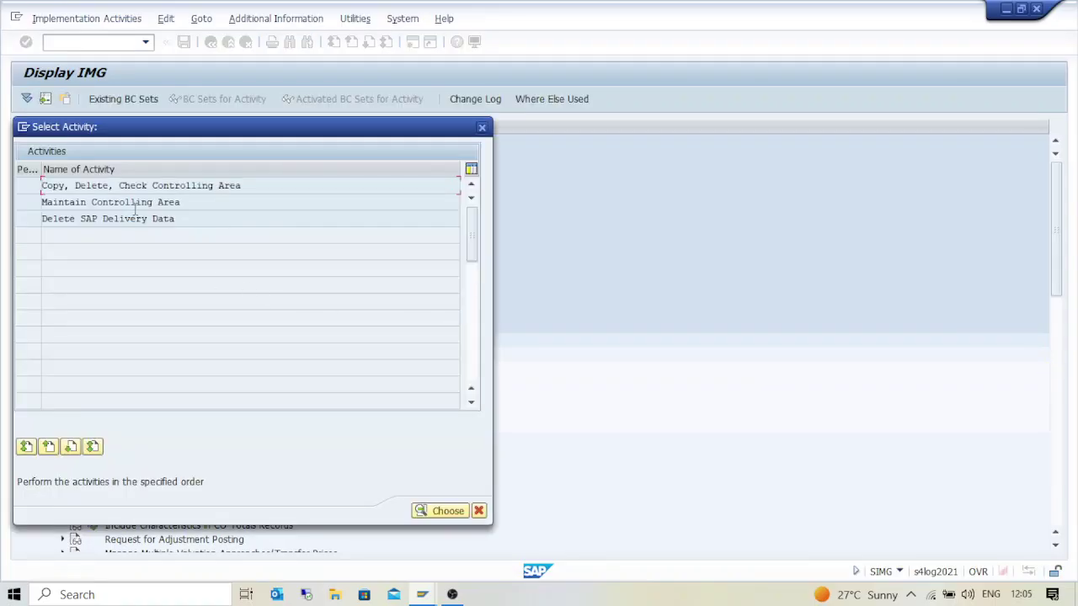
pyautogui.doubleClick(138, 202)
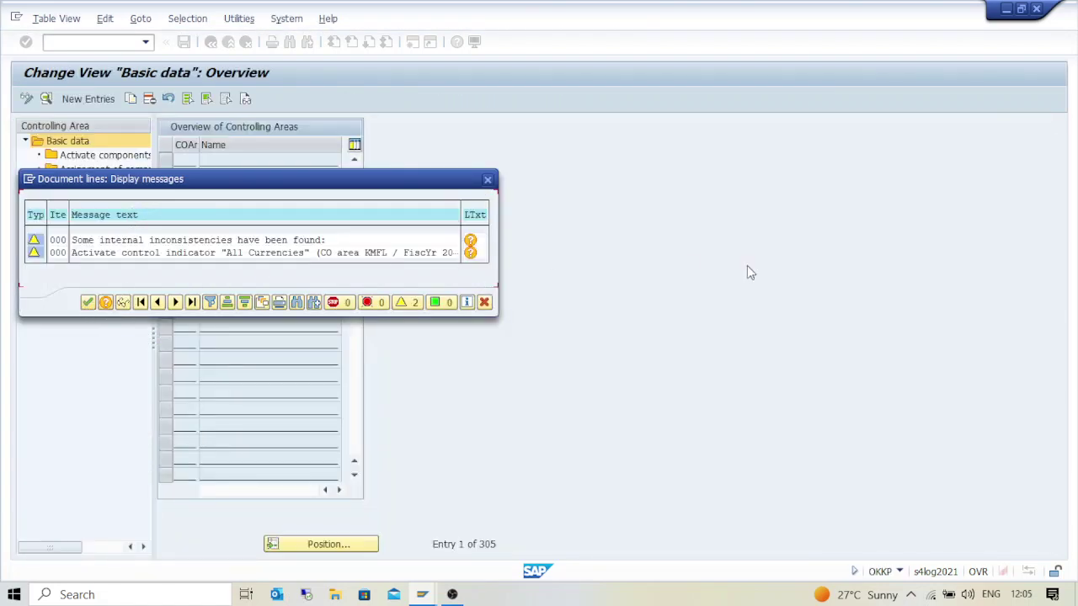
pyautogui.click(86, 303)
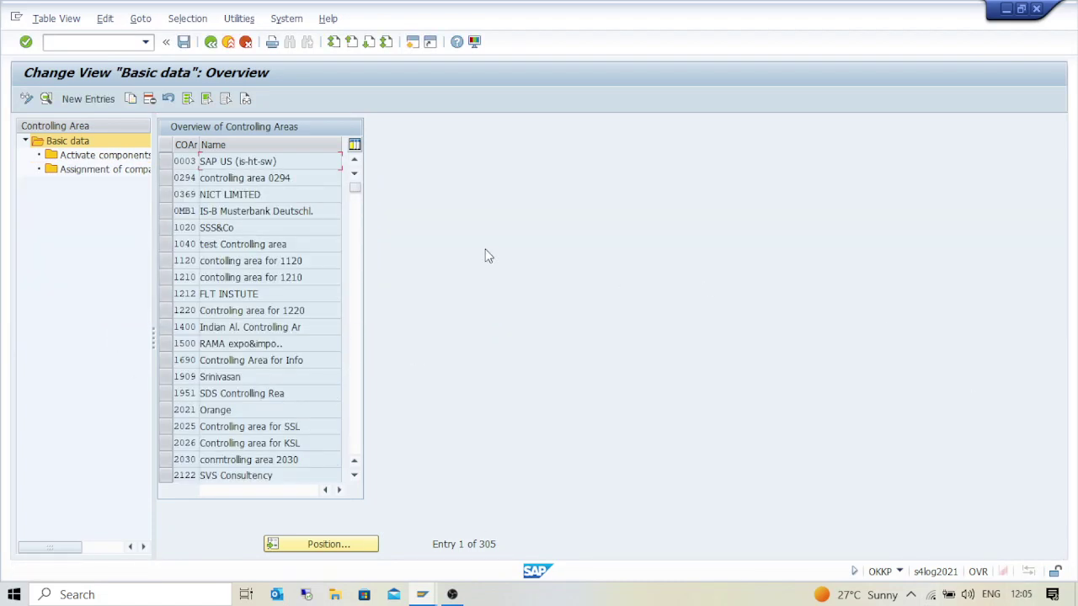
# Locate controlling area NEXT in the basic data overview and open its details.
pyautogui.click(340, 545)
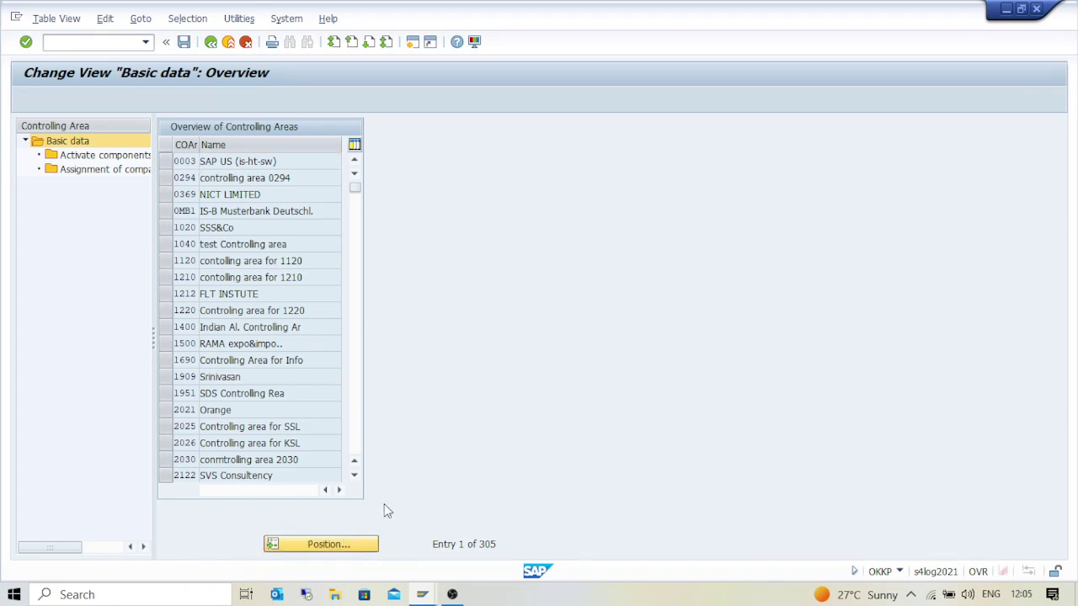
pyautogui.write('NEXT')
pyautogui.press('Return')
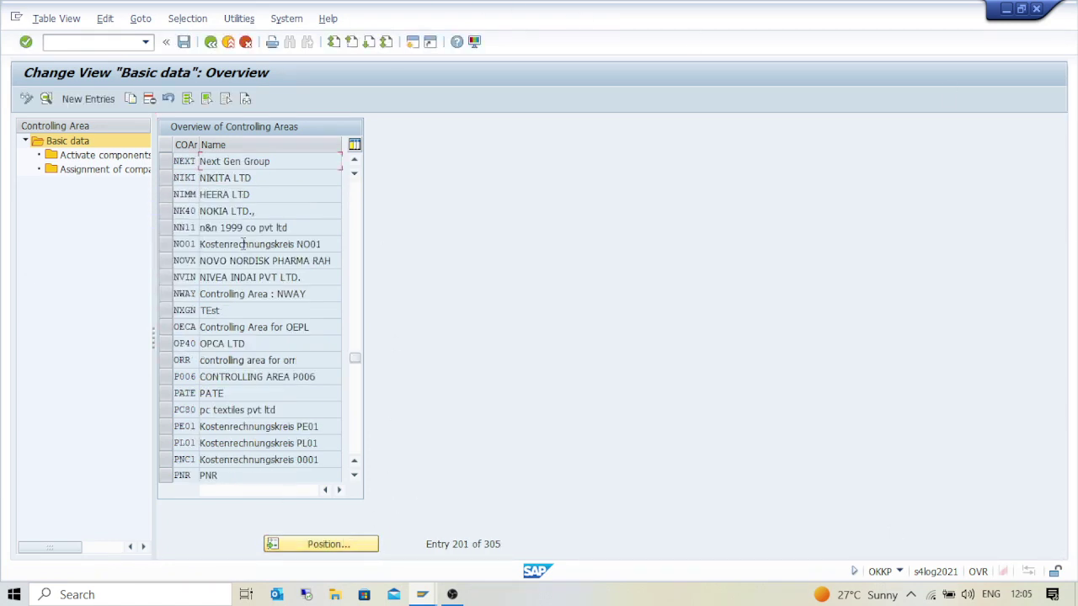
pyautogui.click(166, 162)
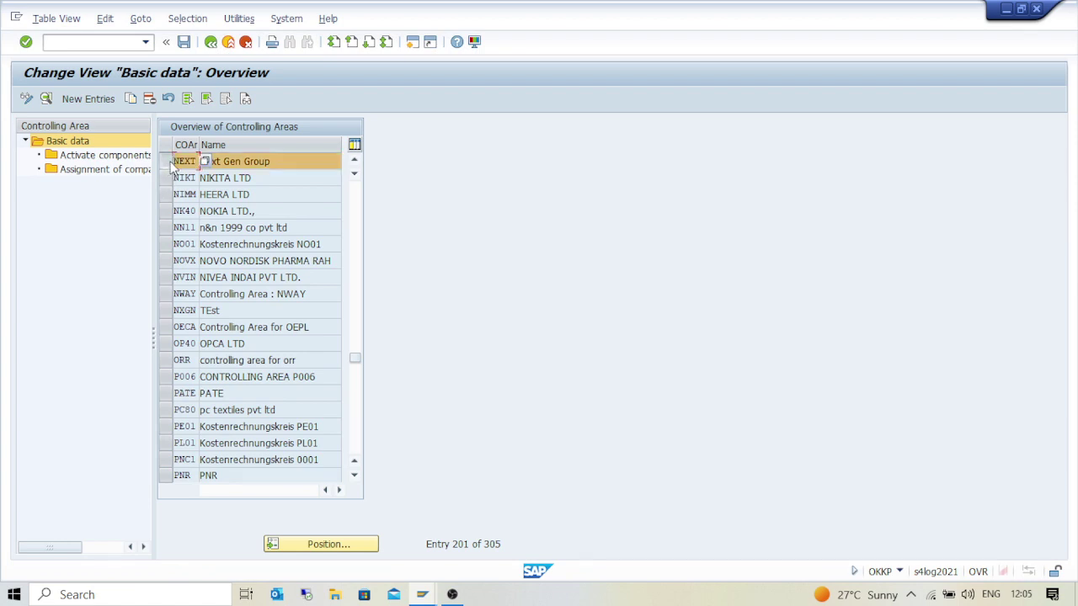
pyautogui.doubleClick(202, 162)
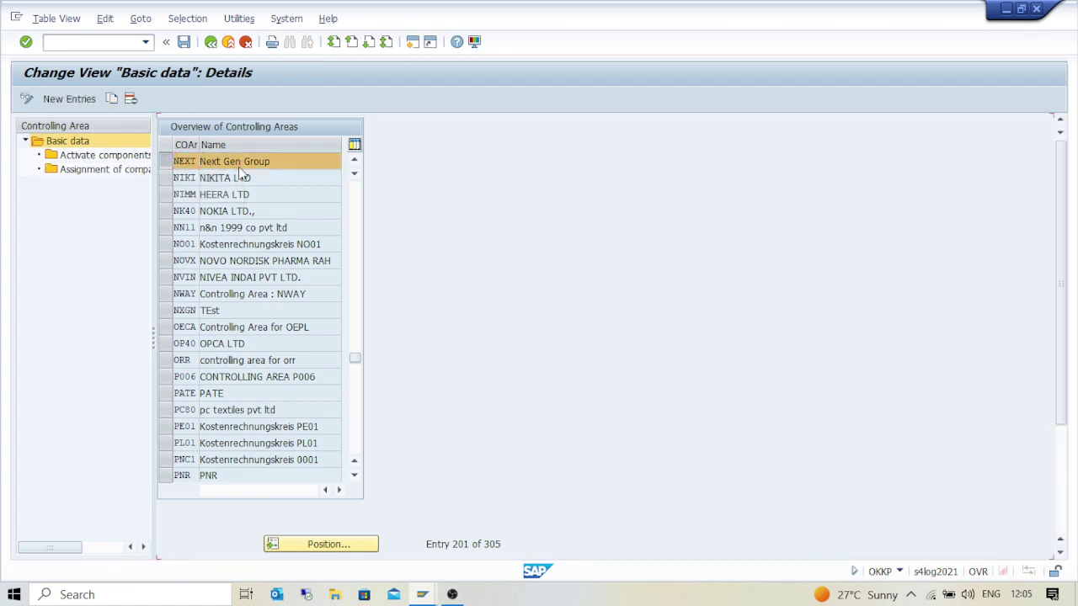
# Enter NEXTGEN as the cost center standard hierarchy and agree to create it as a standard hierarchy.
pyautogui.scroll(-5, 377, 308)
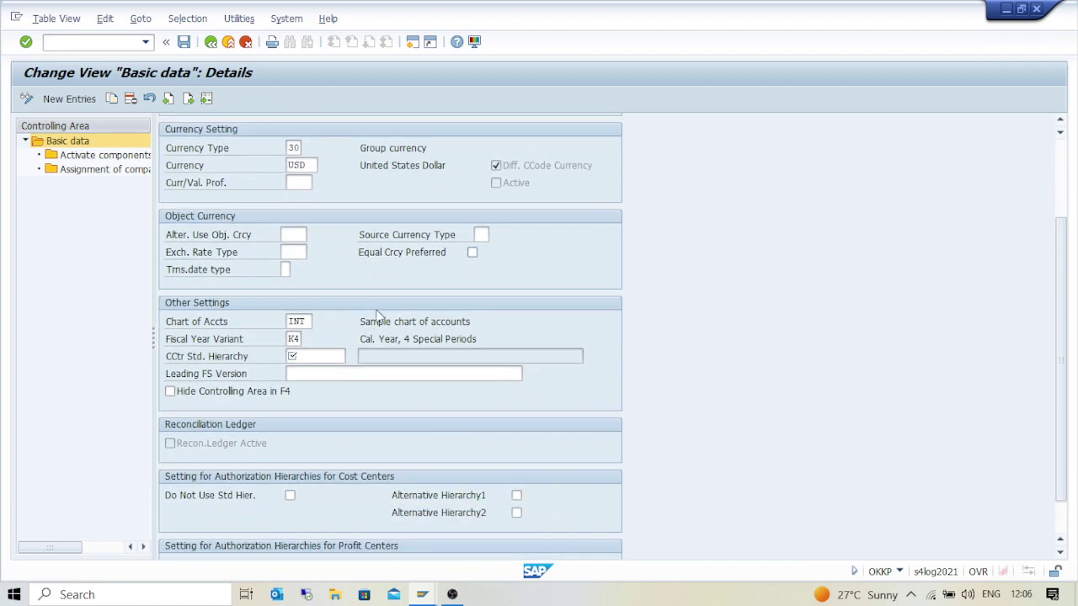
pyautogui.click(296, 358)
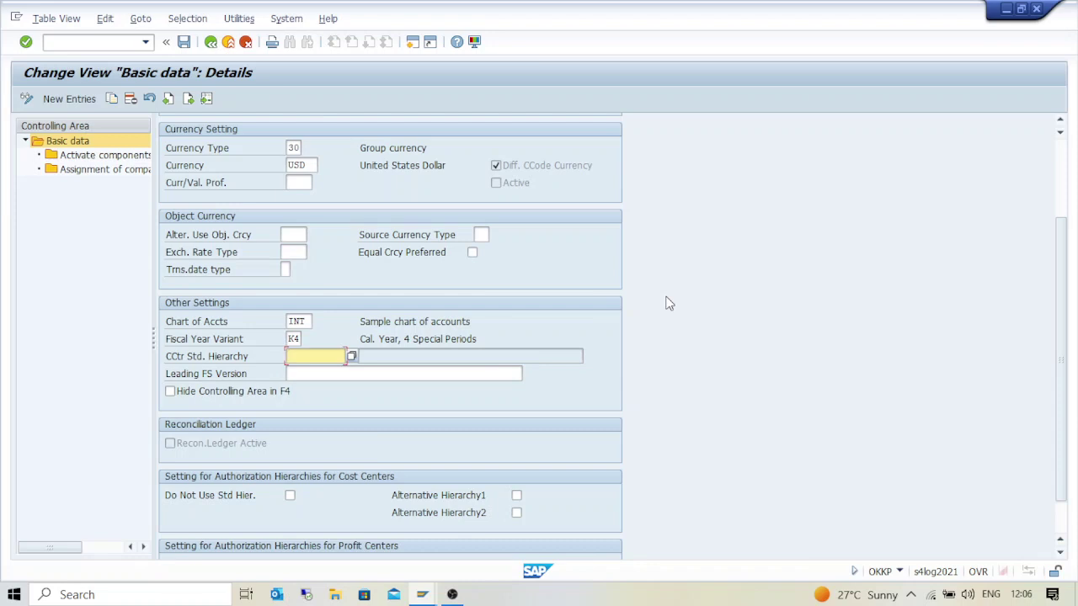
pyautogui.write('NEXTGEN')
pyautogui.press('Return')
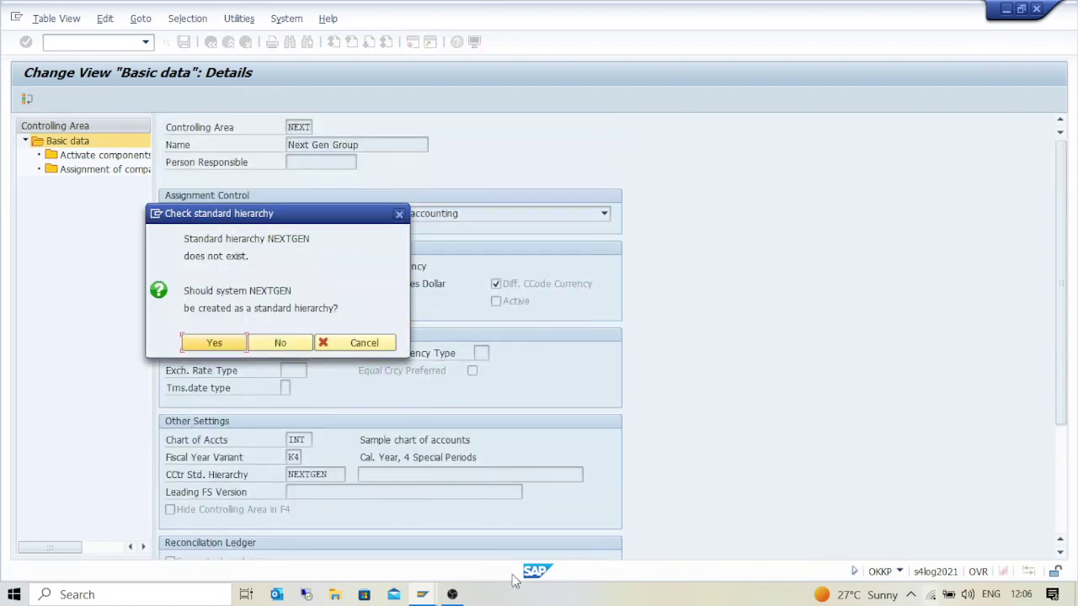
pyautogui.moveTo(266, 240); pyautogui.dragTo(322, 246)
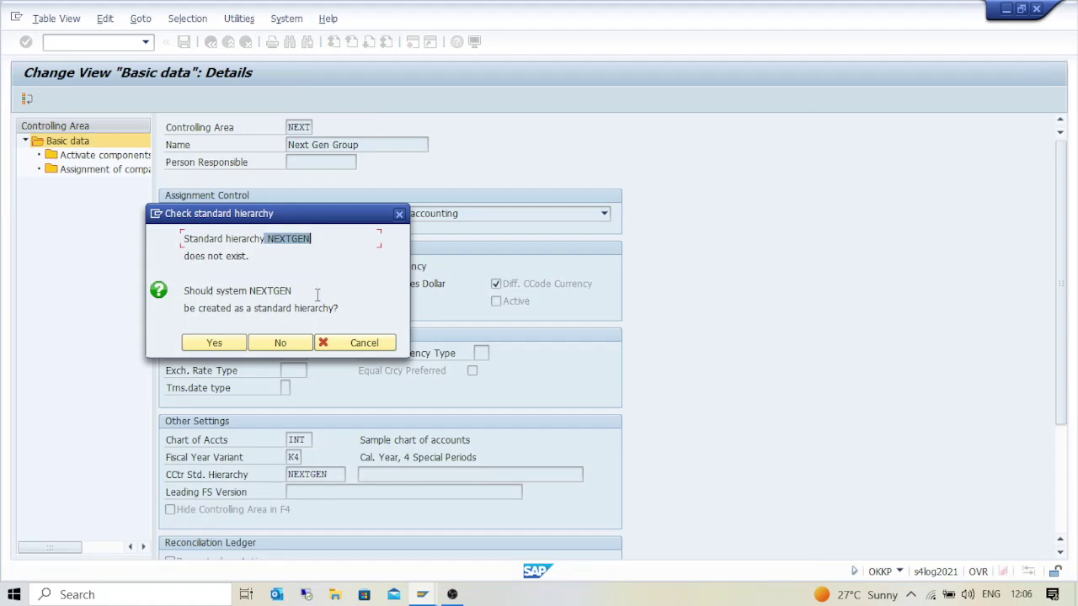
pyautogui.click(213, 341)
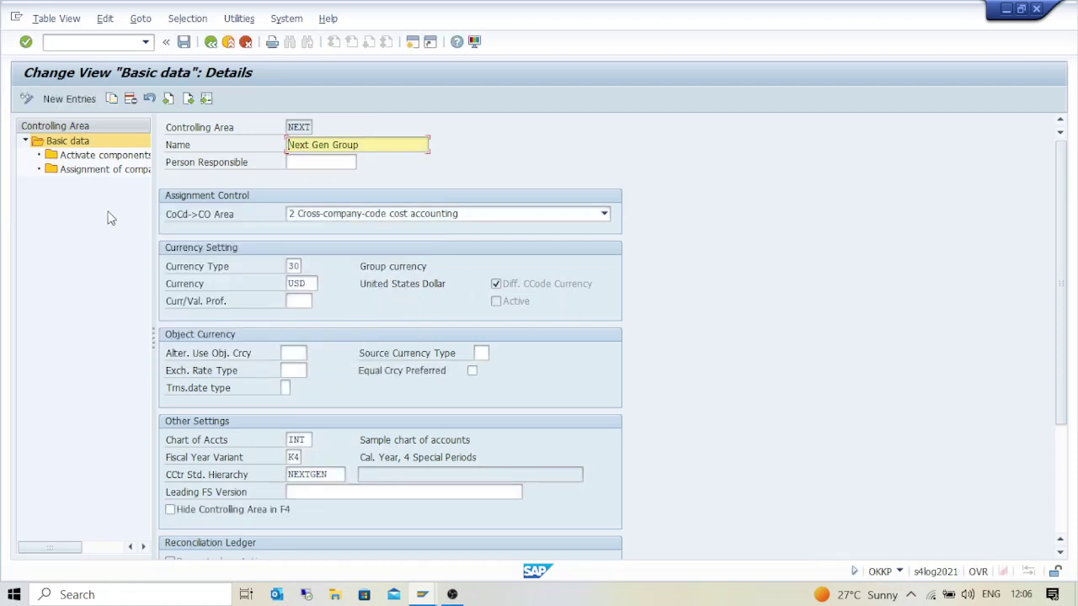
# Add a new components and control indicators entry for NEXT from fiscal year 2023, confirming the standard hierarchy creation.
pyautogui.click(110, 158)
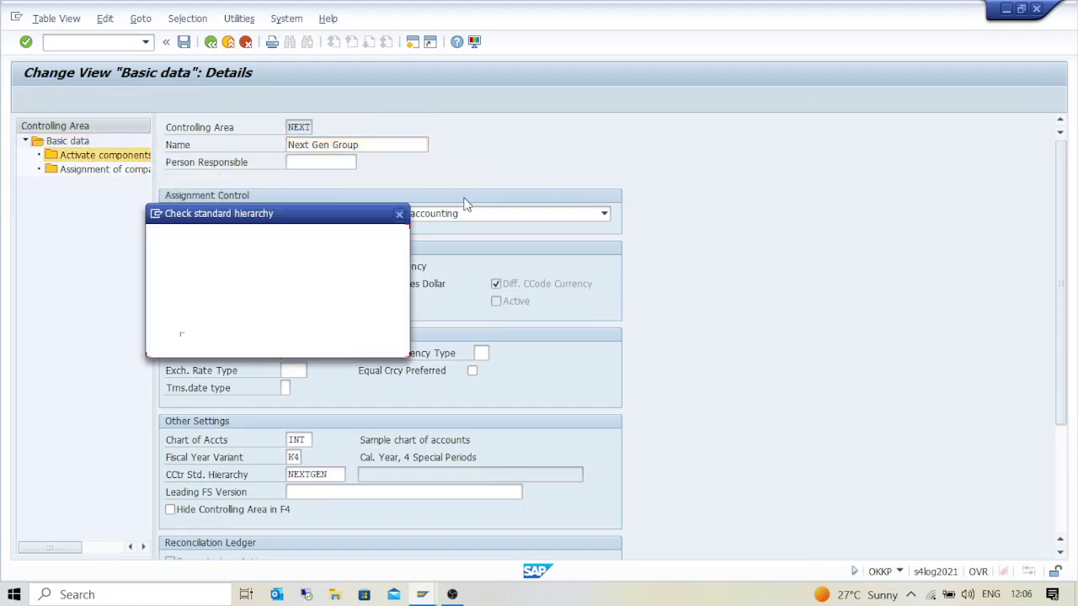
pyautogui.click(215, 344)
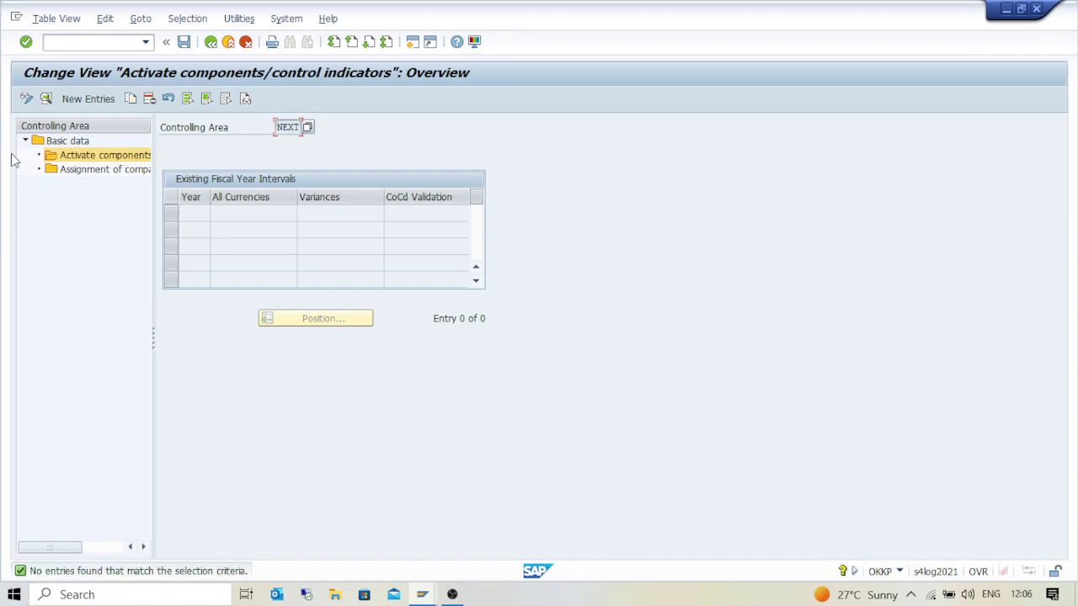
pyautogui.click(78, 102)
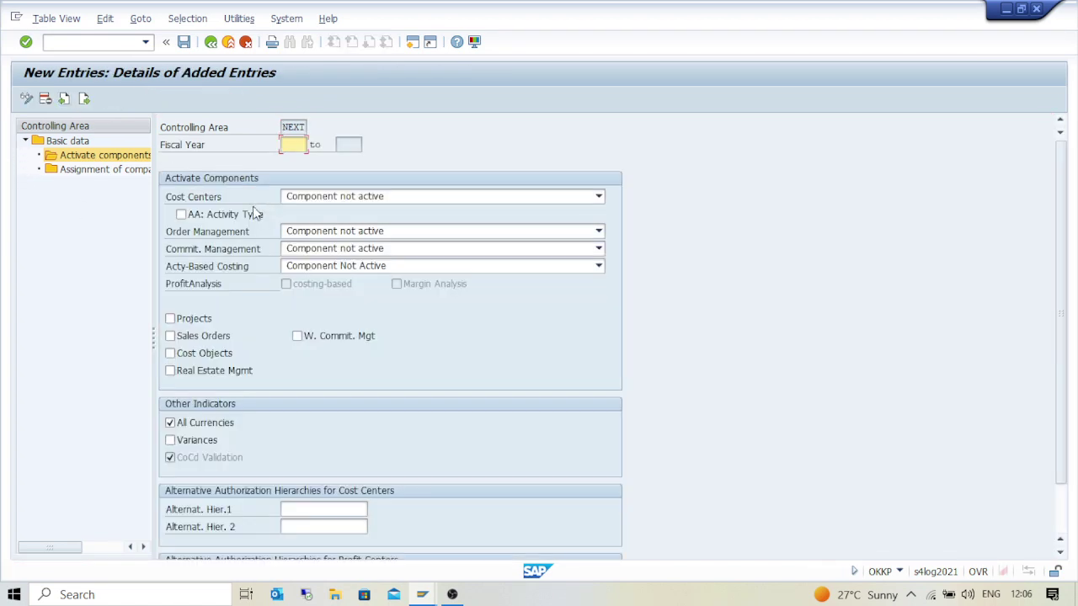
pyautogui.write('2023')
pyautogui.press('Return')
# Set Cost Centers and Order Management to "Component active" and Commitment Management to "Components active".
pyautogui.click(349, 197)
pyautogui.click(344, 225)
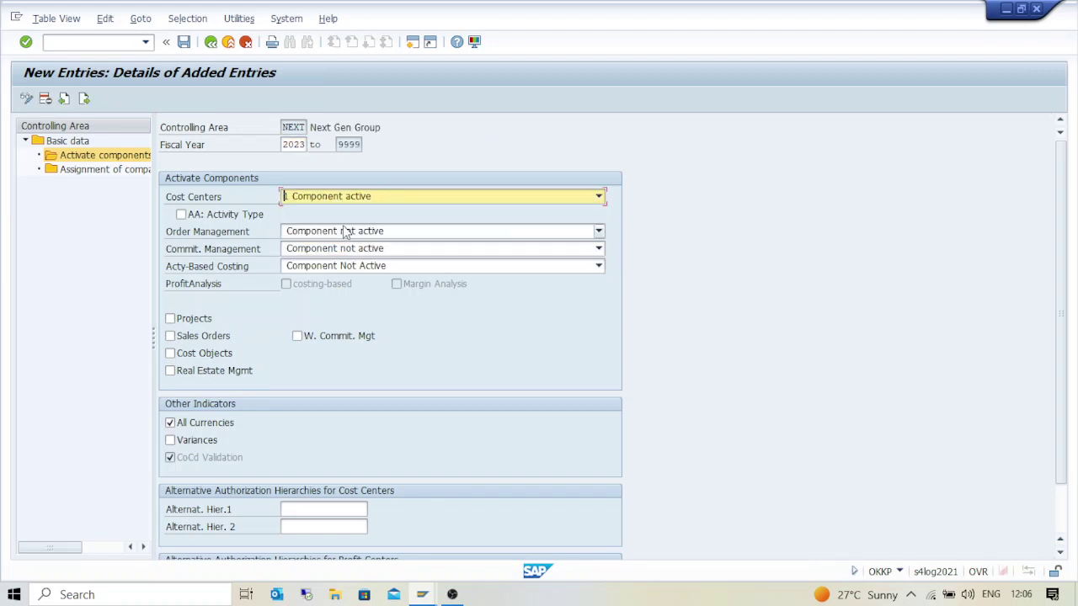
pyautogui.click(334, 232)
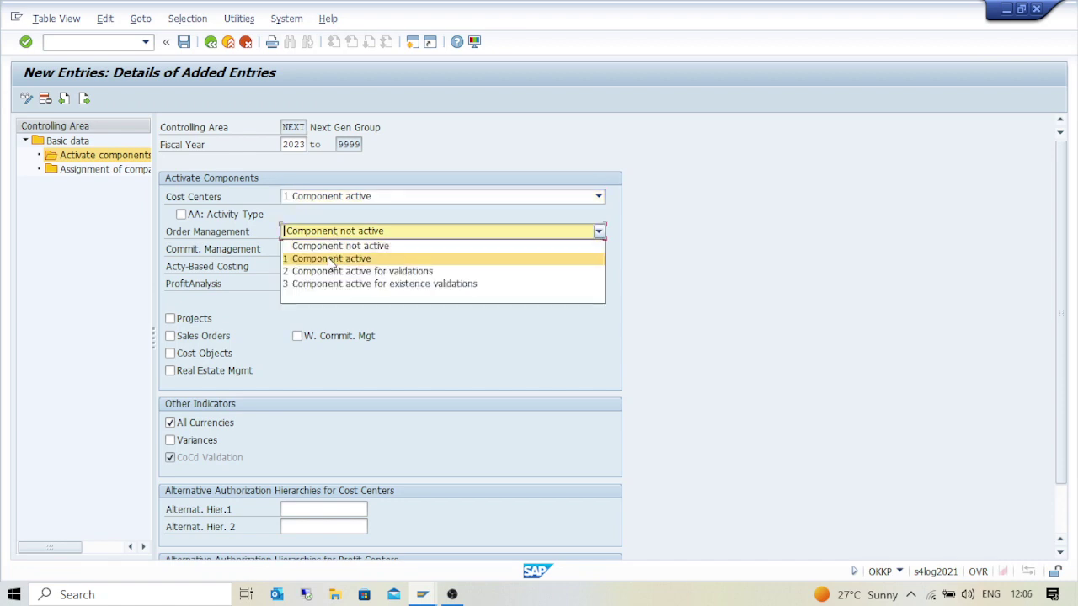
pyautogui.click(331, 259)
pyautogui.click(328, 249)
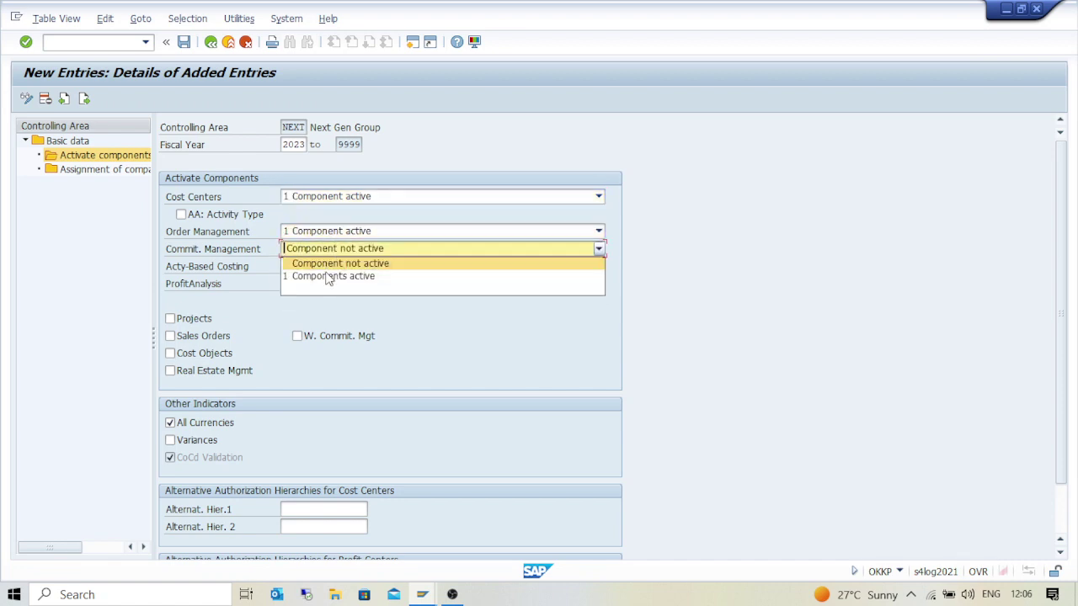
pyautogui.click(327, 278)
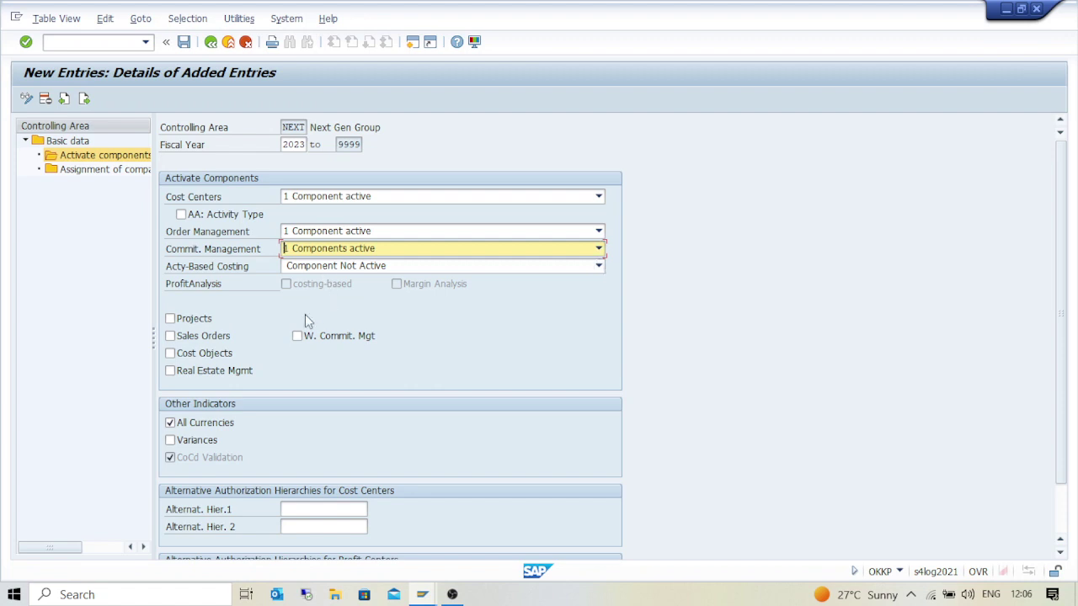
# Activate the Cost Objects, Projects and Sales Orders components for the 2023 entry.
pyautogui.click(170, 353)
pyautogui.click(170, 318)
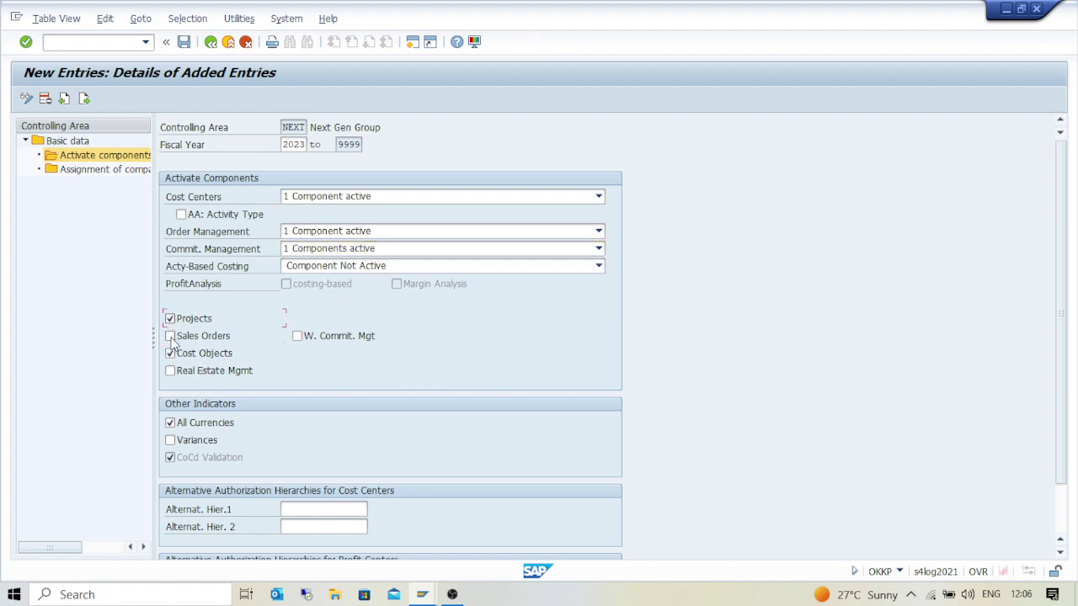
pyautogui.click(170, 335)
pyautogui.scroll(-3, 307, 356)
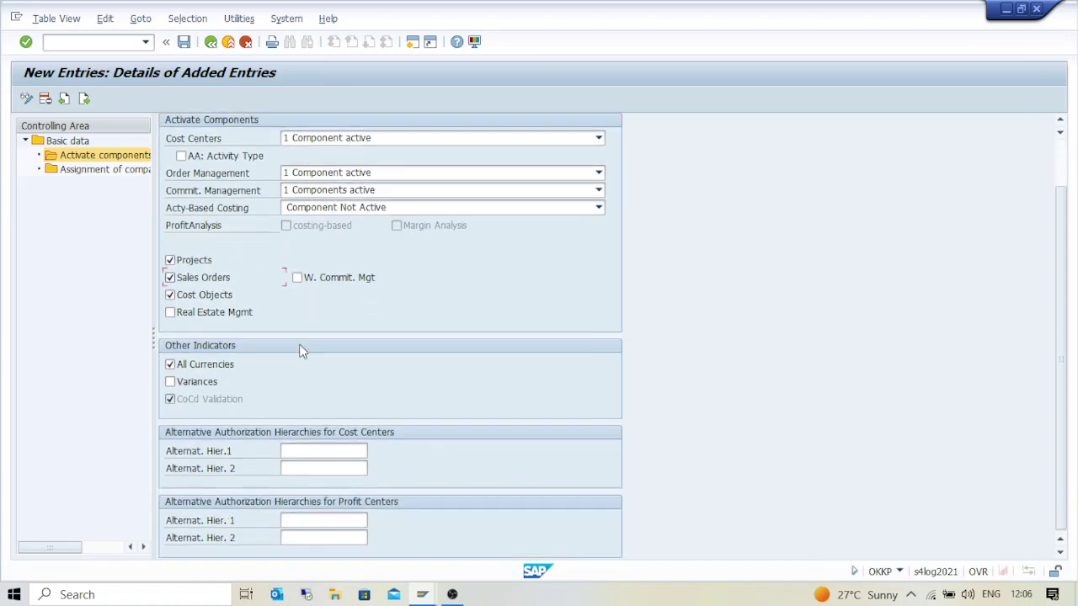
pyautogui.scroll(3, 303, 352)
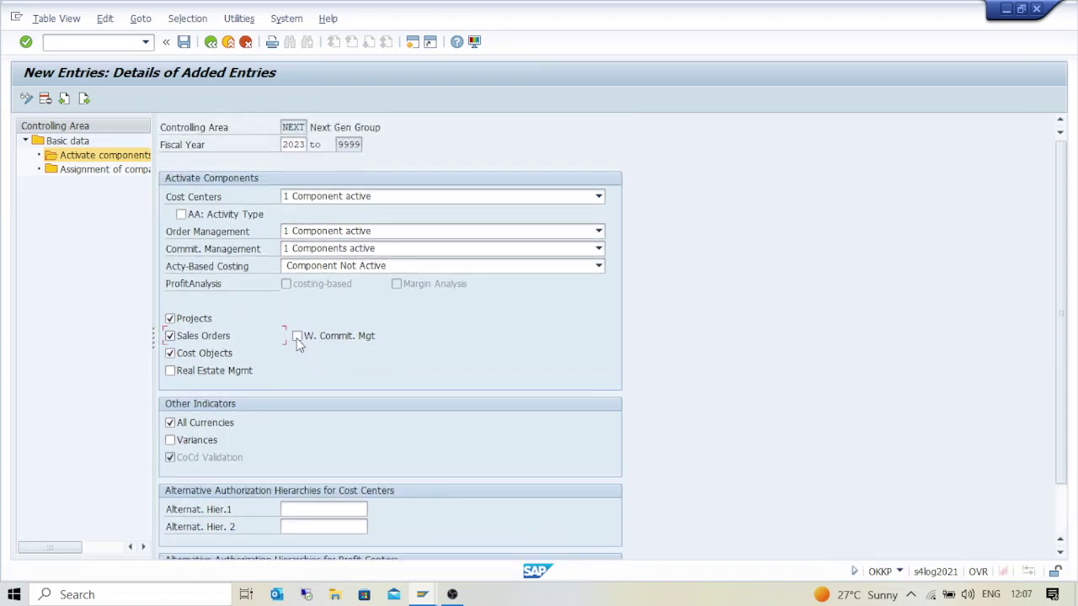
# Save the entry under the "NextGen Group configuration" customizing request and open the controlling area's company code assignments.
pyautogui.hotkey('ctrl', 's')
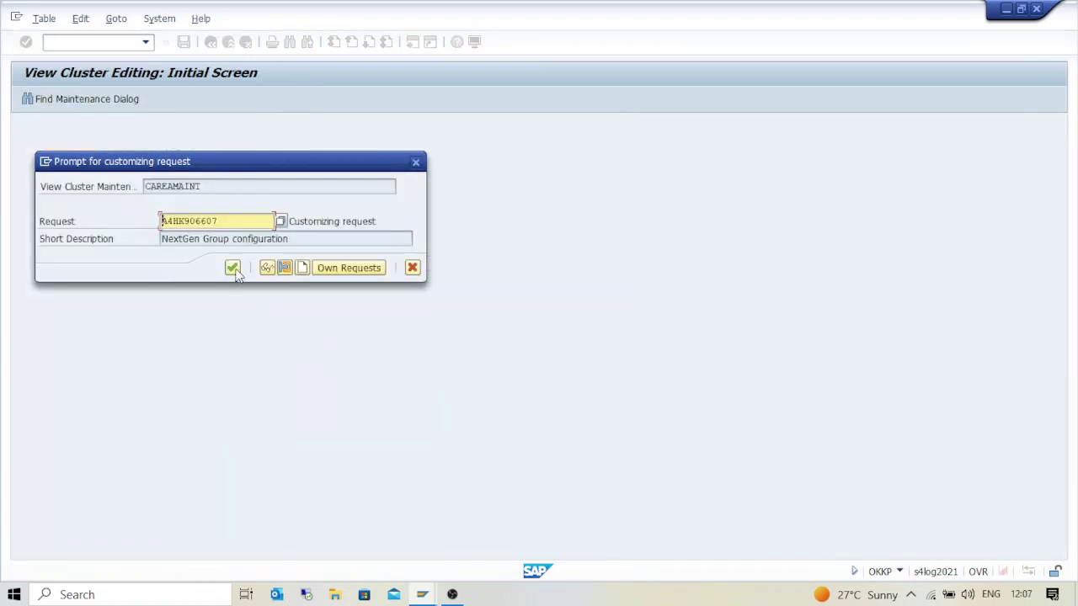
pyautogui.click(232, 268)
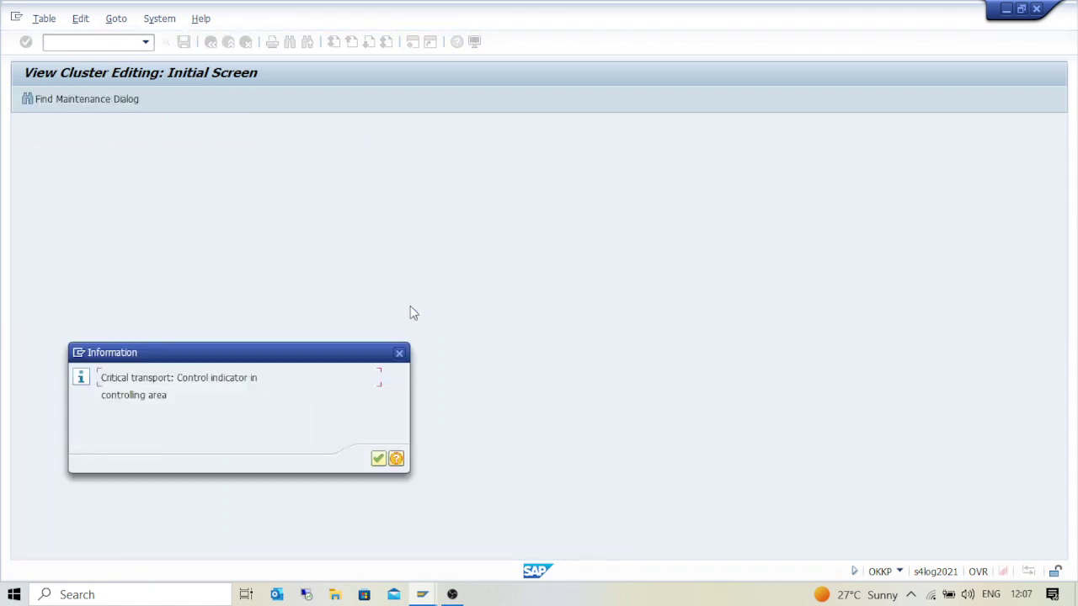
pyautogui.click(378, 460)
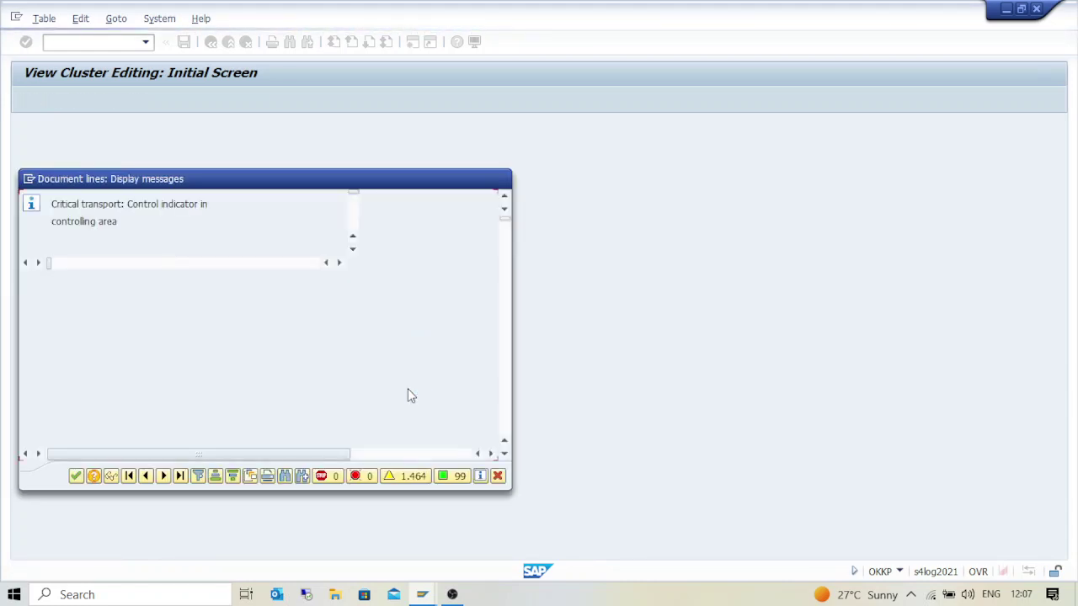
pyautogui.click(75, 476)
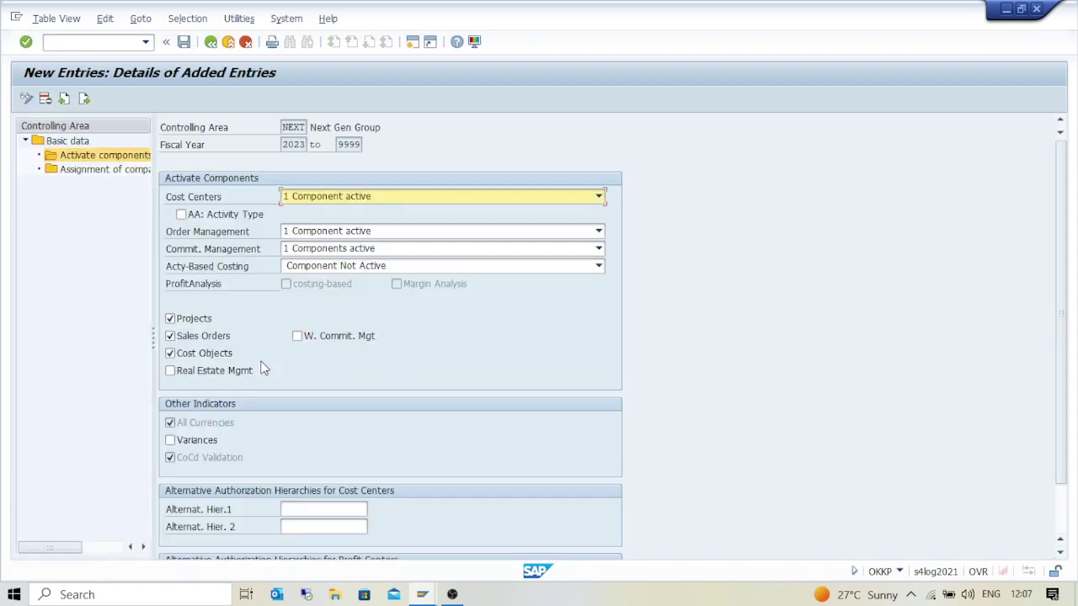
pyautogui.doubleClick(97, 169)
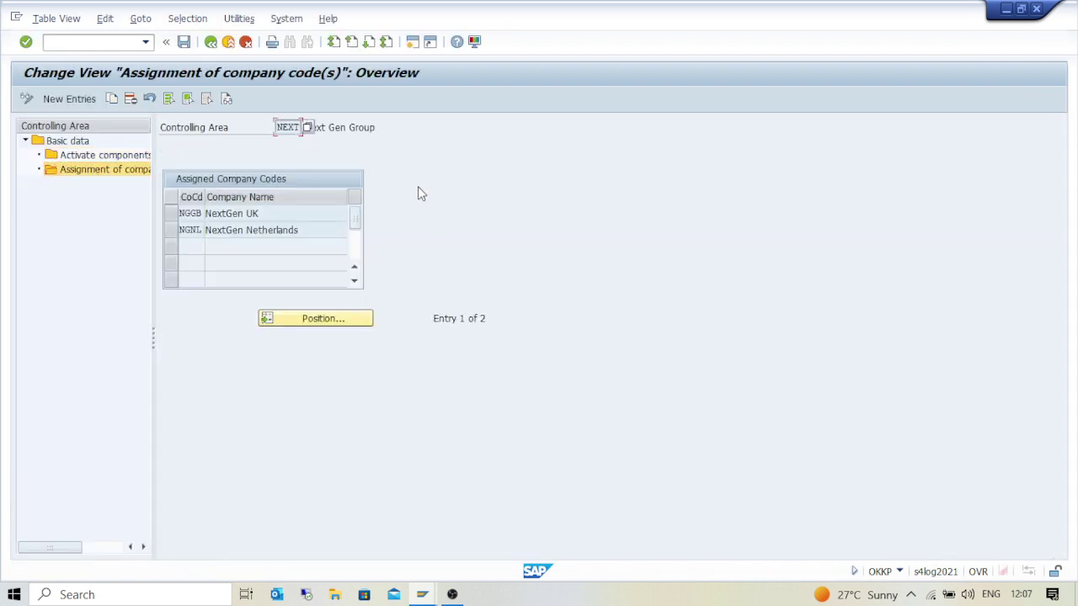